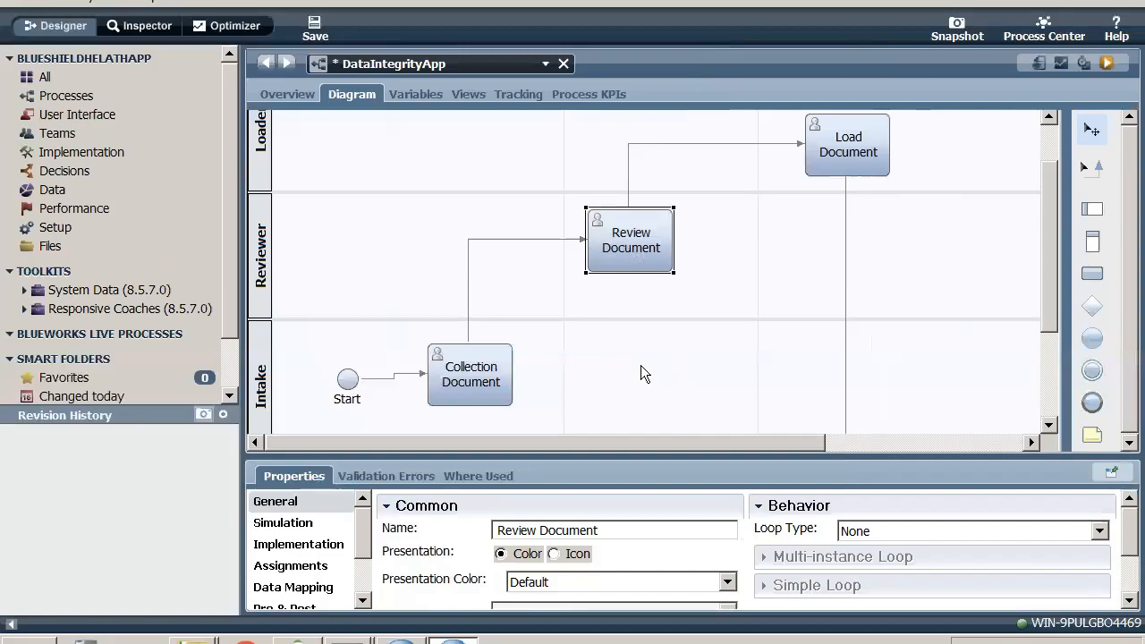
- Switch to the OneNote page Day 03 and start a new paragraph below "Conditions in flow."
key(ctrl+Left)
key(super+Tab)
key(super+Tab)
key(super+Tab)
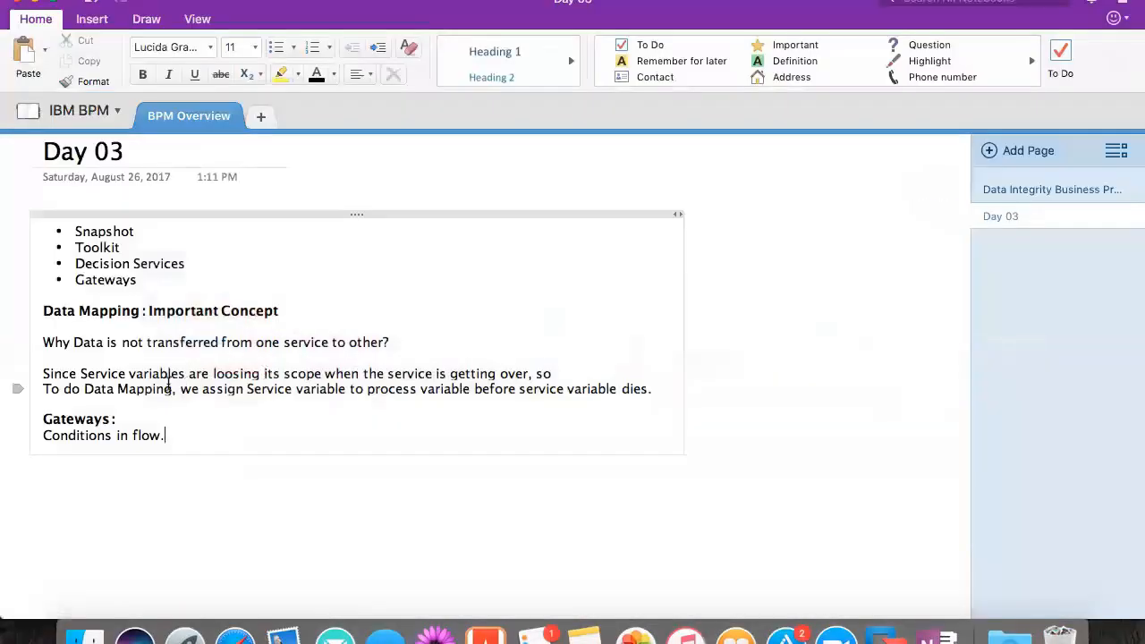
click(136, 418)
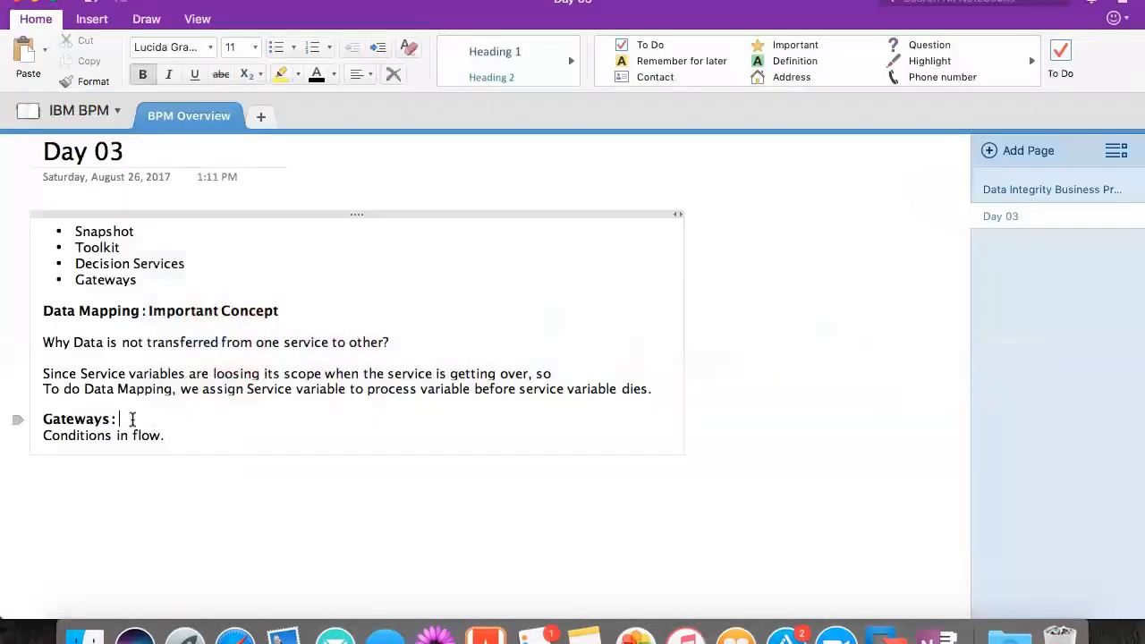
click(199, 434)
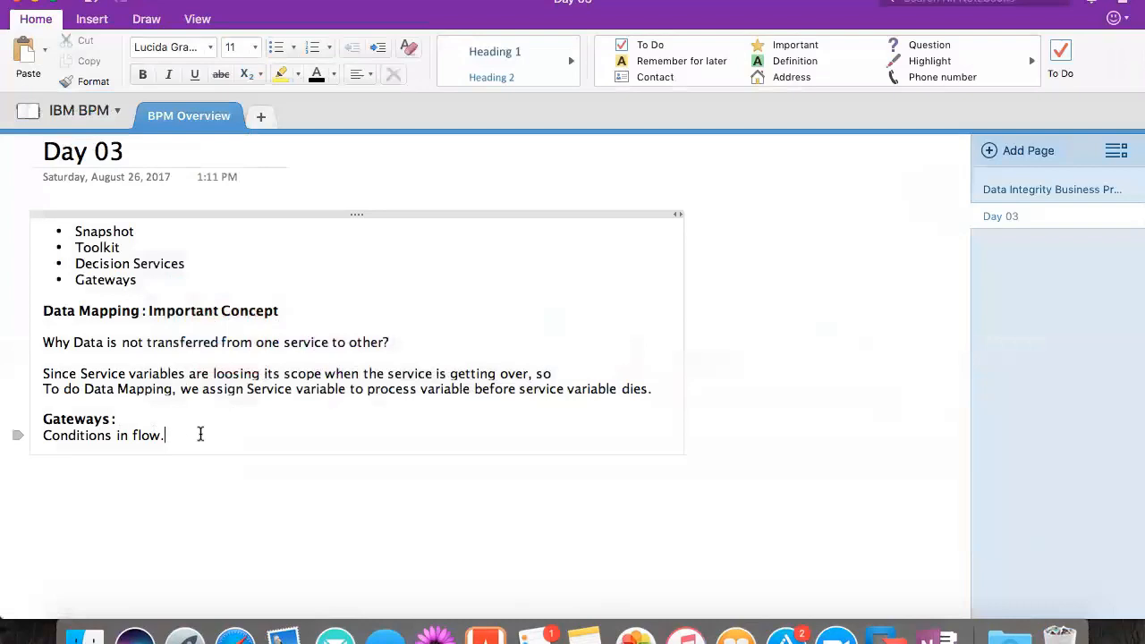
key(Return)
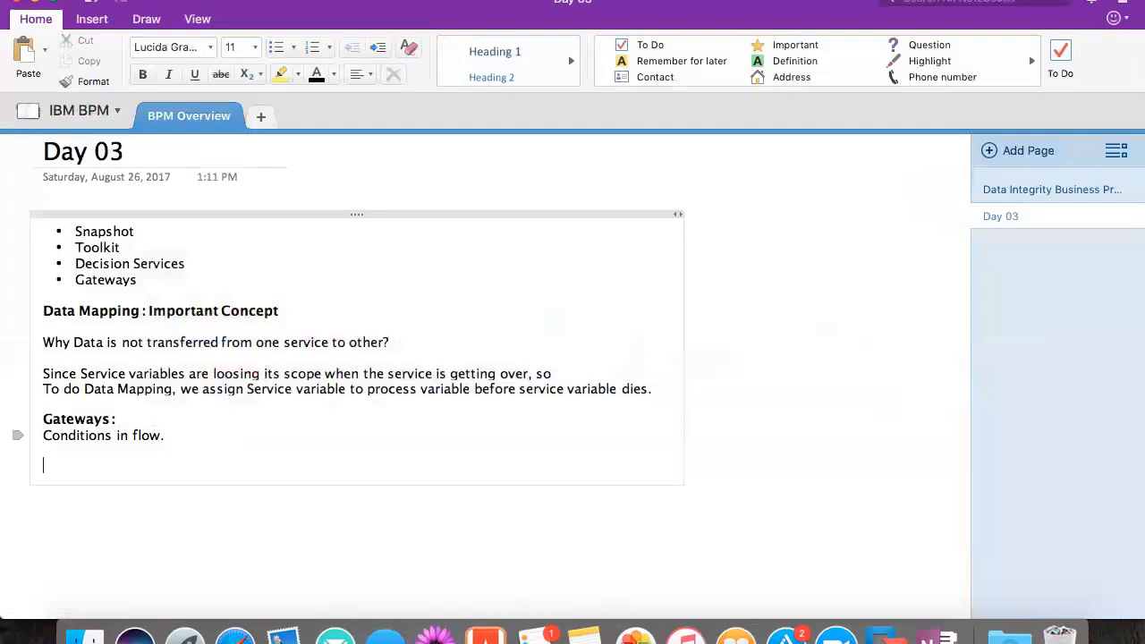
- Return to the BPM_8.5.7Dev virtual machine, add a gateway beside Review Document in the Reviewer lane, and open its gateway type choices
key(super+Tab)
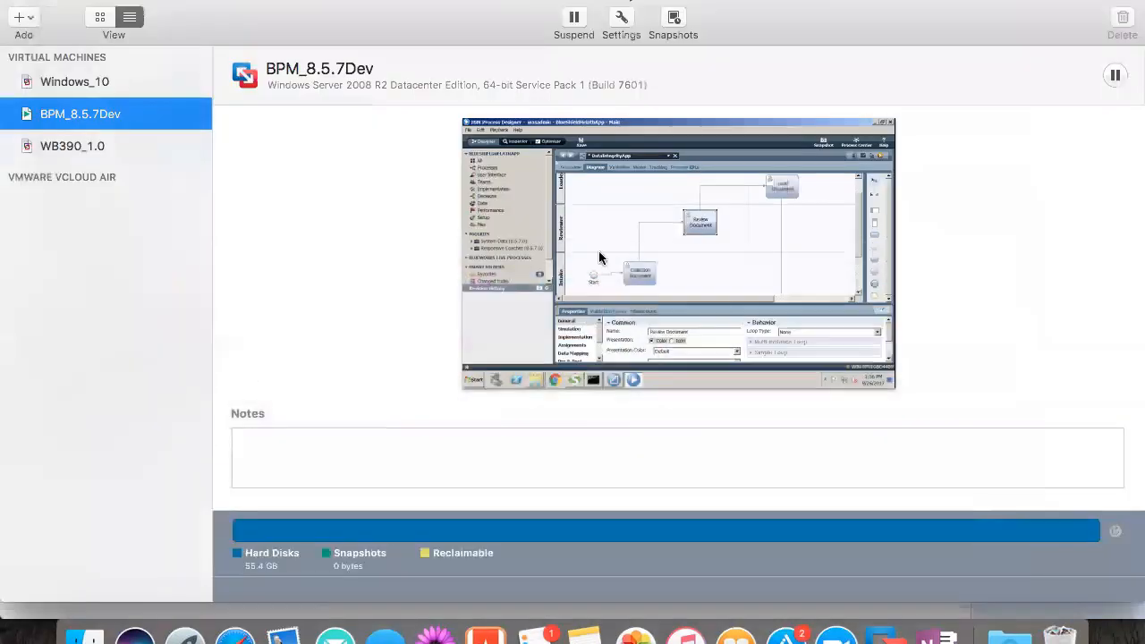
double_click(174, 128)
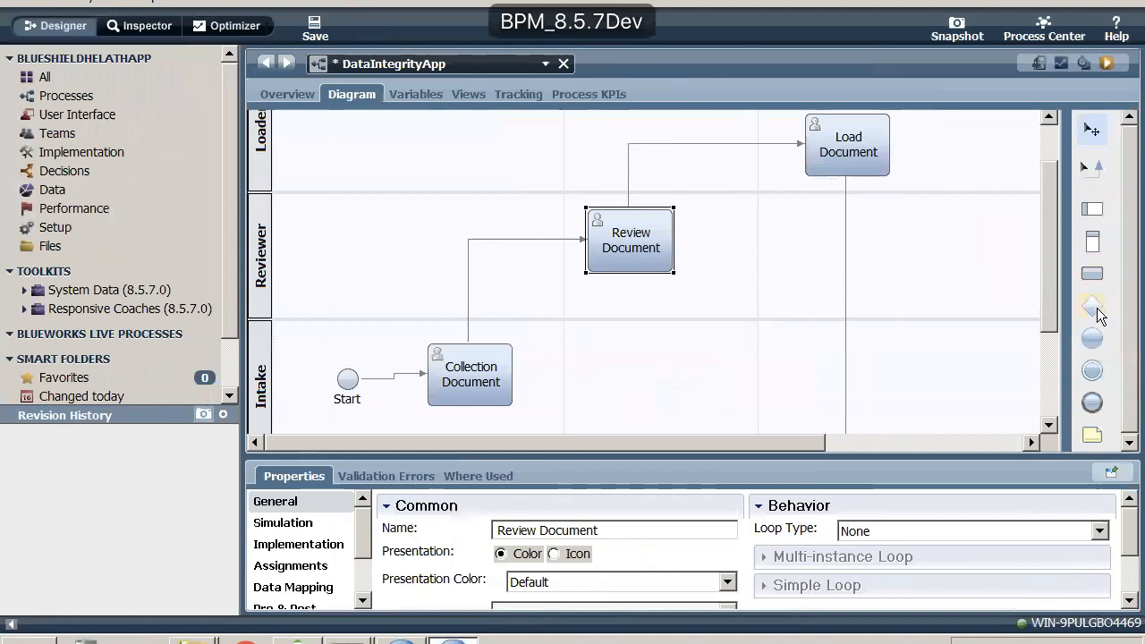
click(1098, 308)
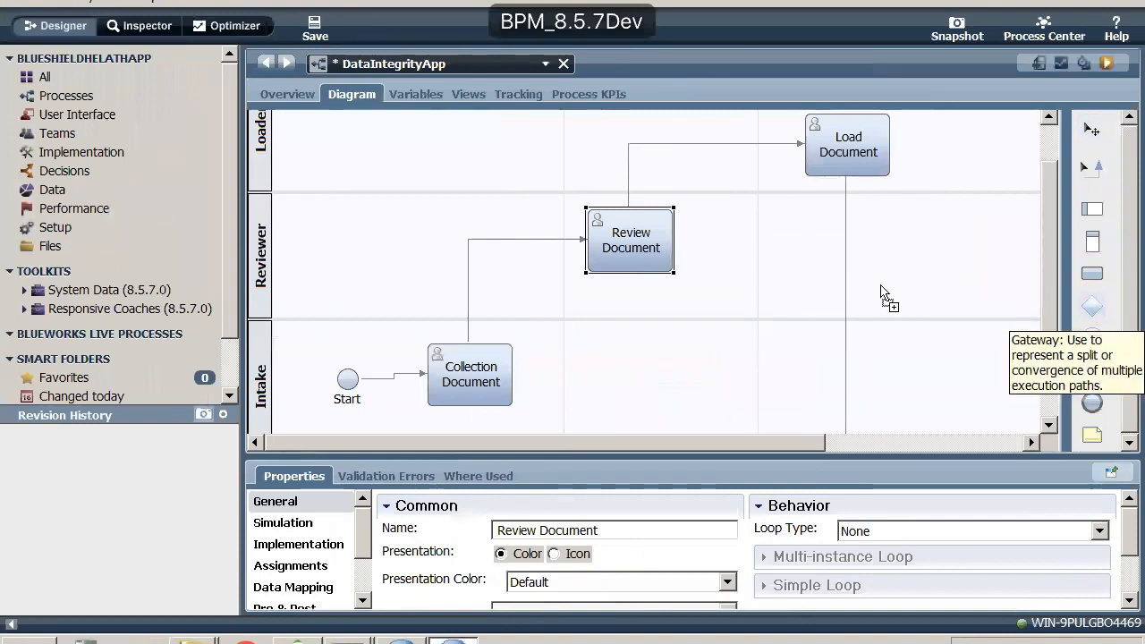
click(720, 264)
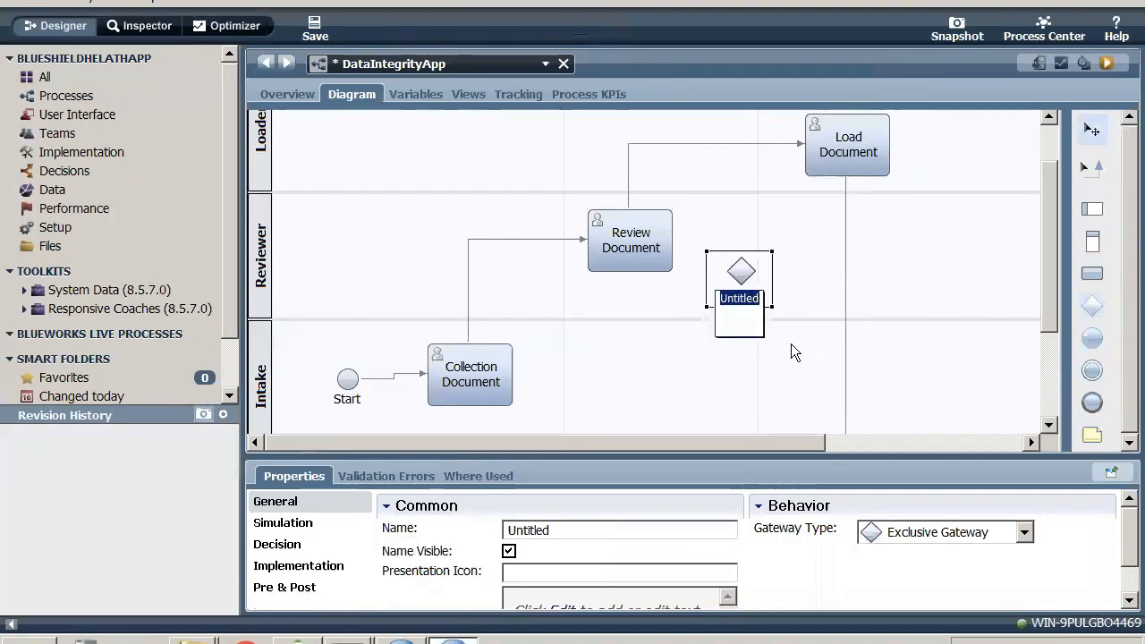
click(1023, 534)
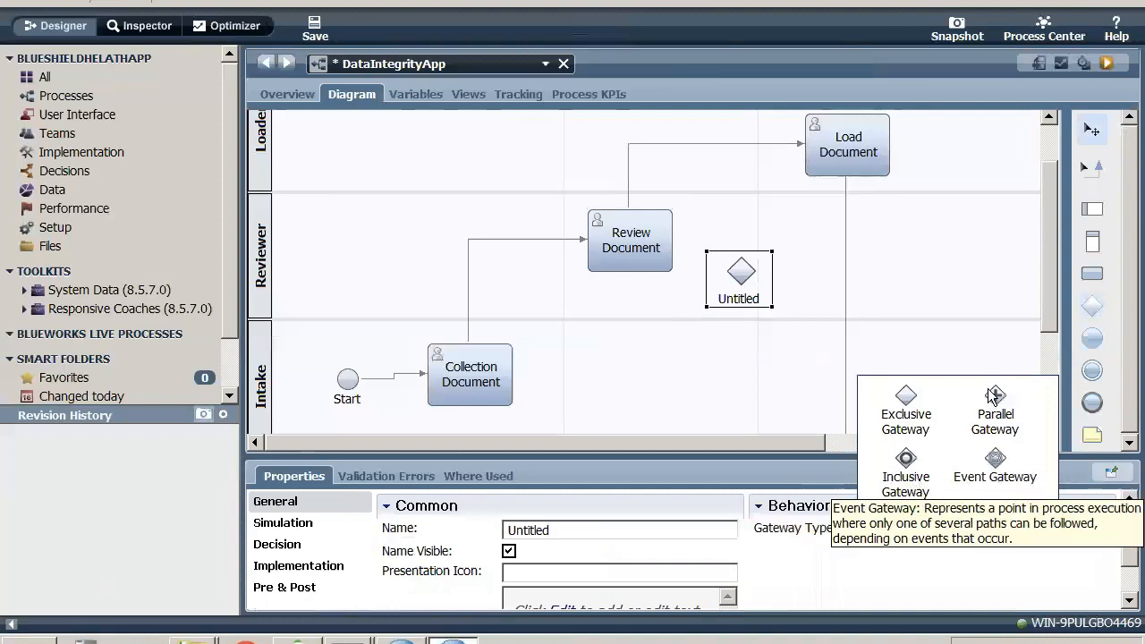
- Switch to the OneNote notes and list "Exclusive Gateway" and "Inclusive Gateway" on separate lines under the Gateways section
key(ctrl+Left)
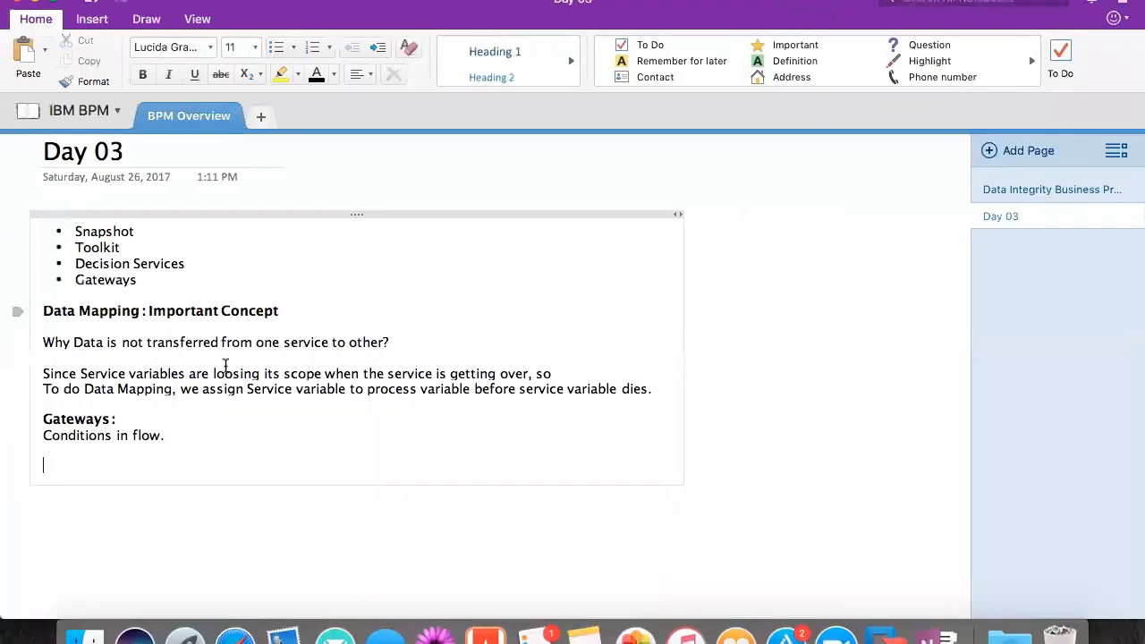
text(Exclusive Gateway)
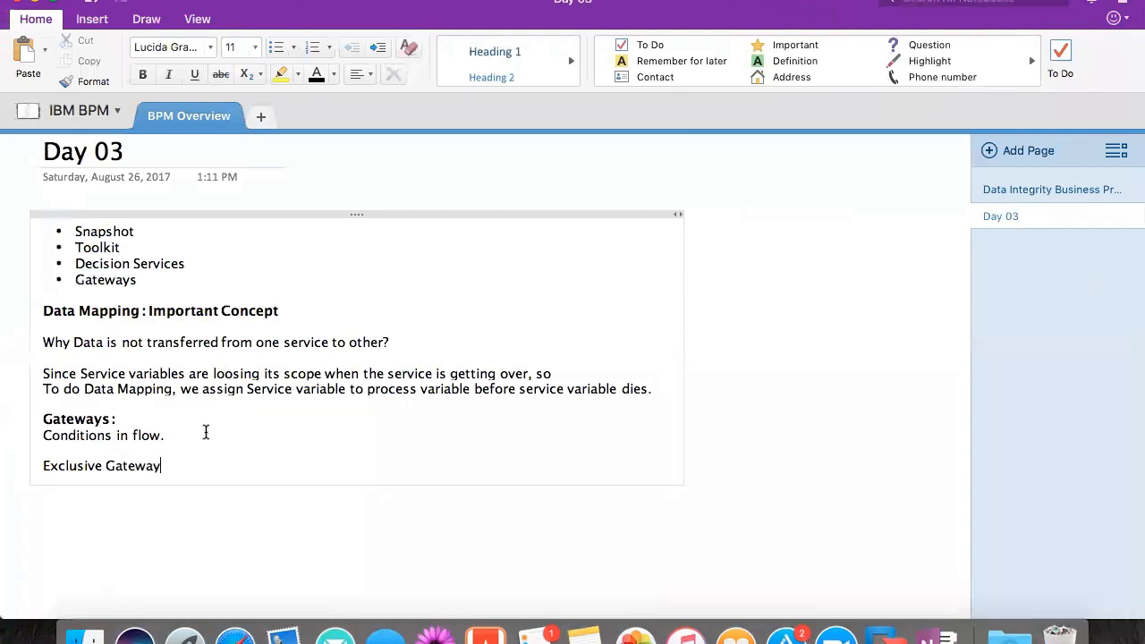
key(Return)
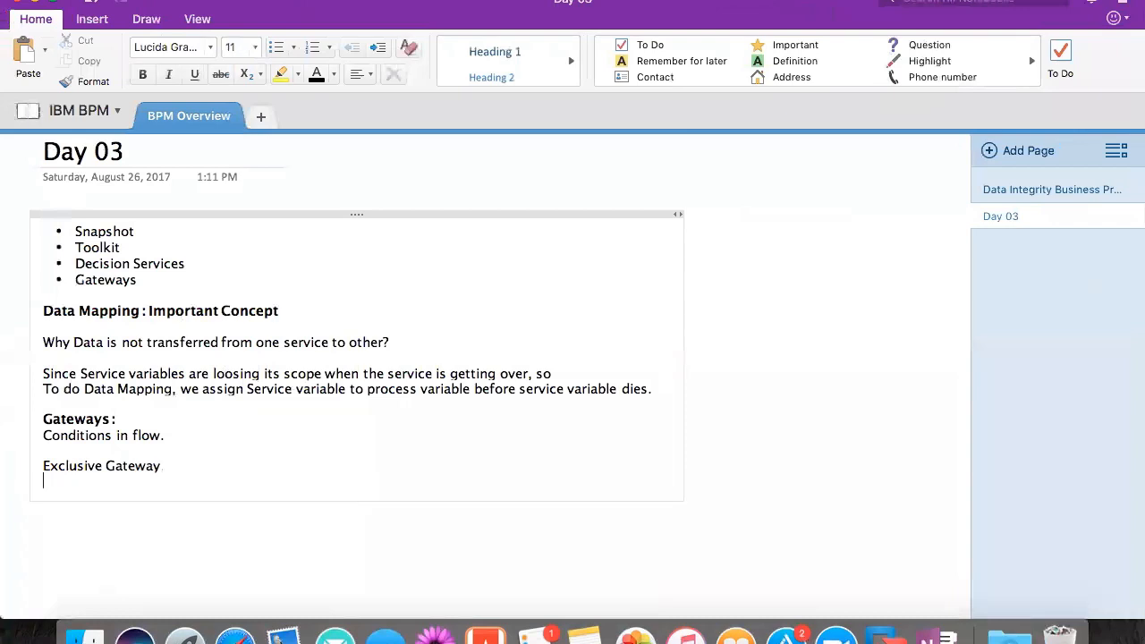
text(Inclusive Gateway)
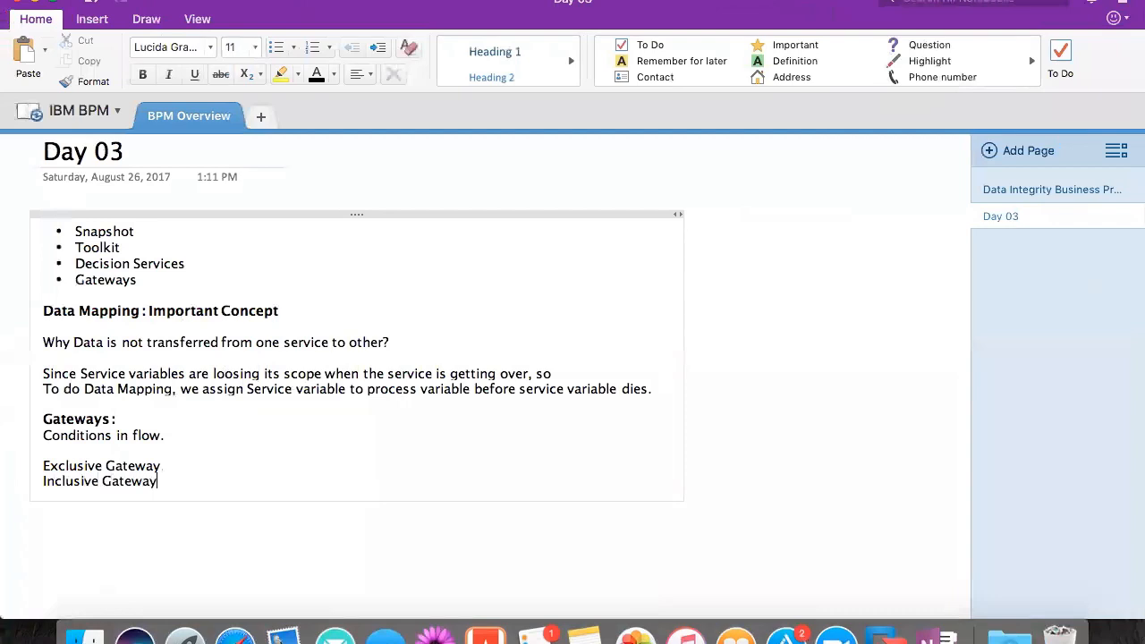
- Add "Event gateway" and "Parellele gateway" as two more lines in the list of gateway types
key(Return)
text(Event)
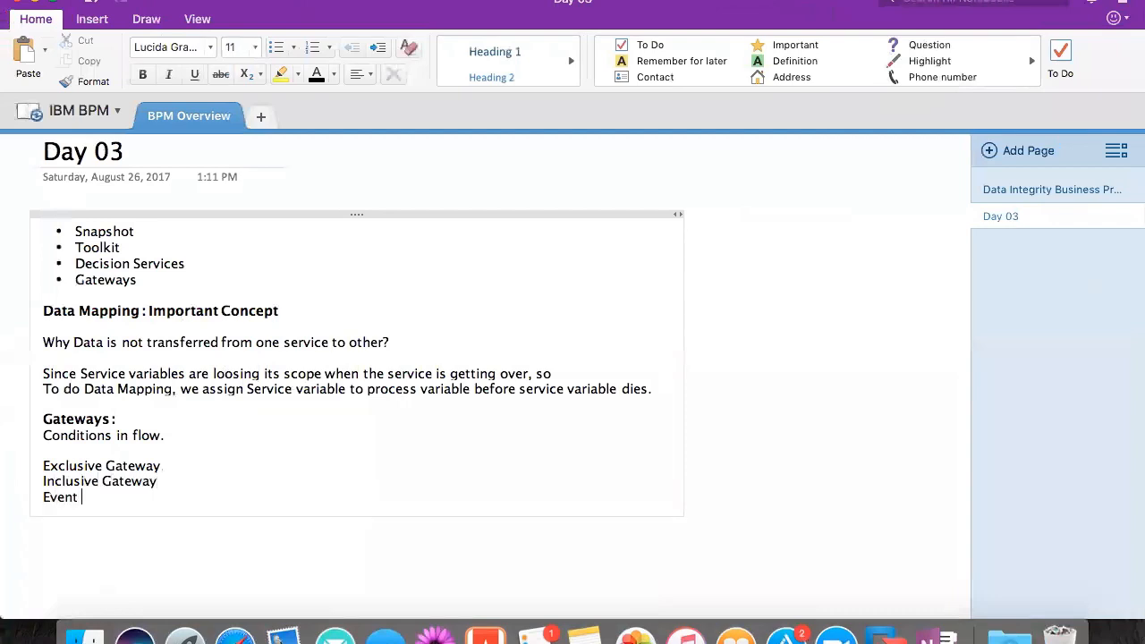
text( gateway)
key(Return)
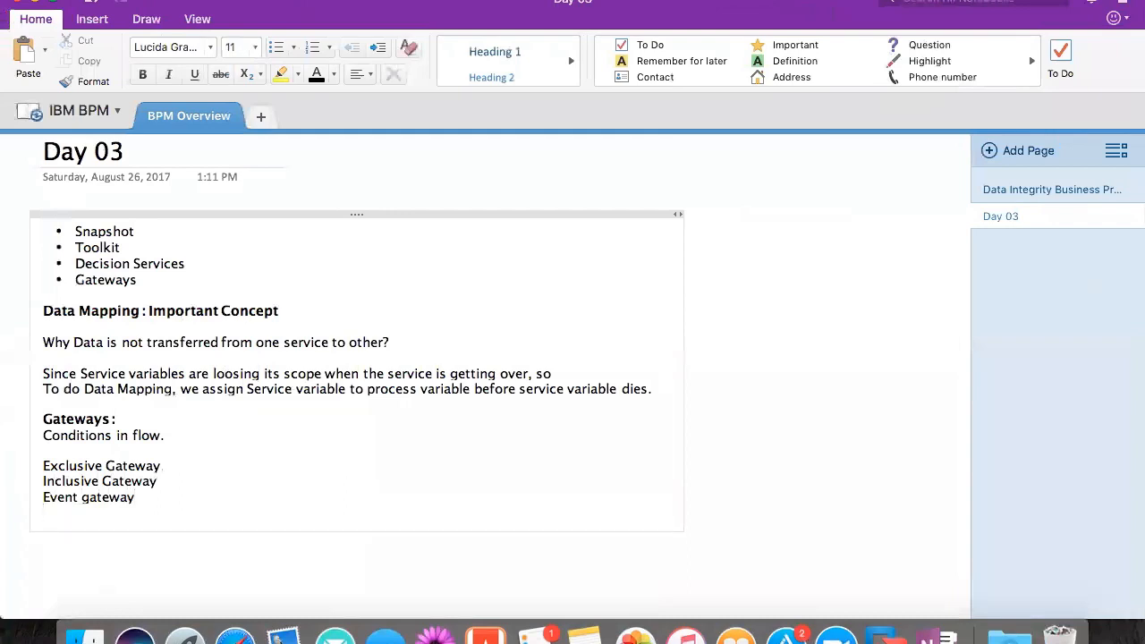
text(Parellele gateway)
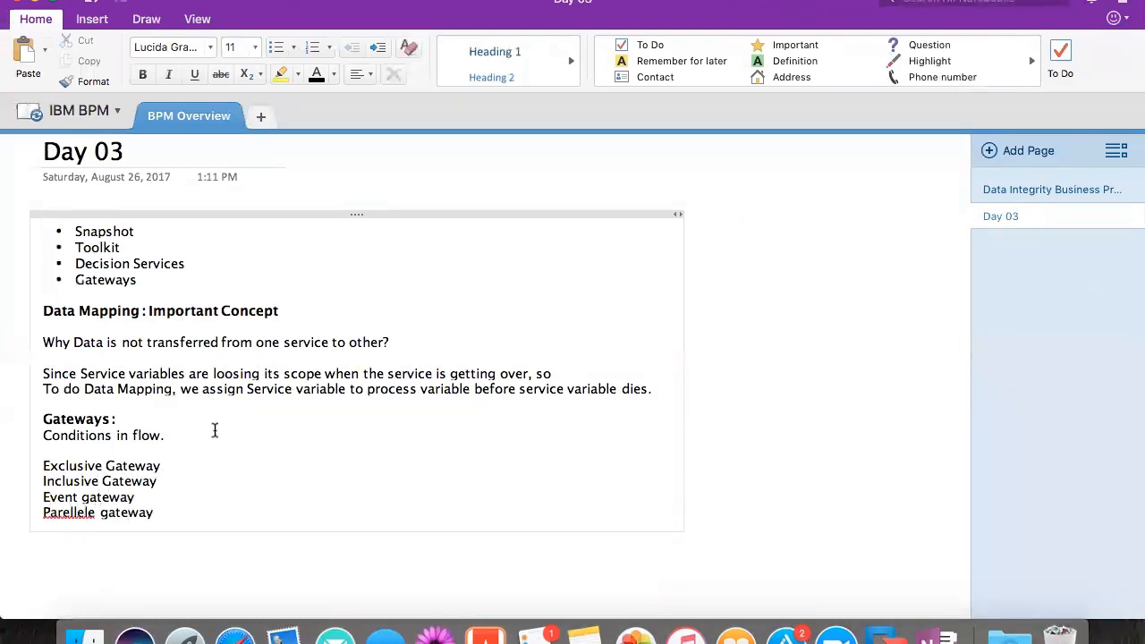
- Correct the misspelled word in the last gateway line to "Parallel" and add a colon after the Exclusive Gateway line
click(77, 514)
right_click(77, 517)
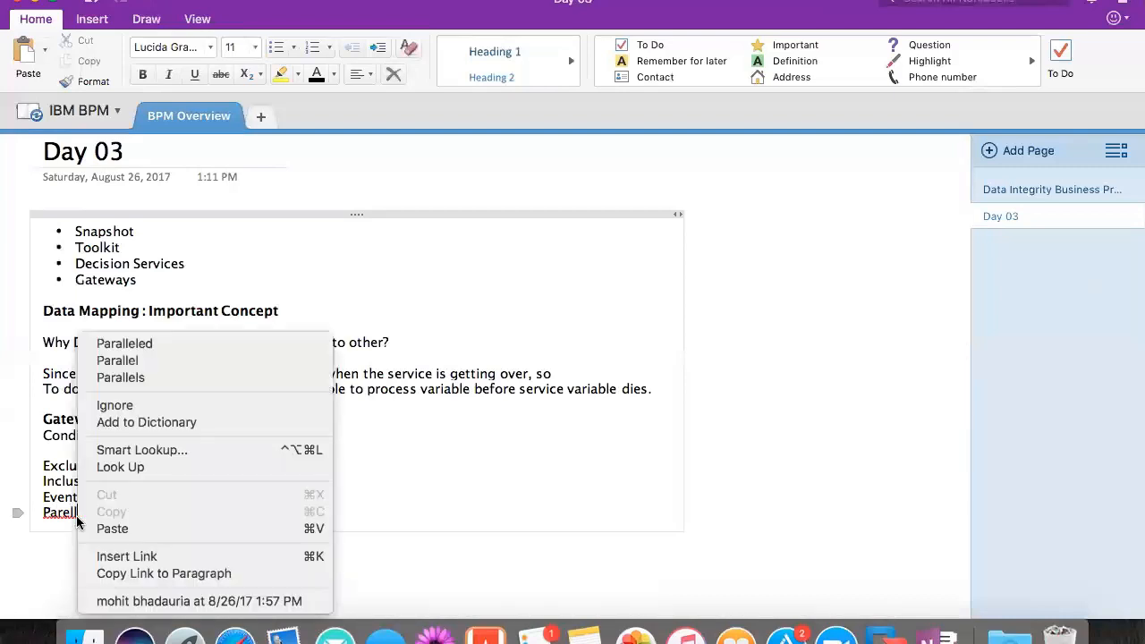
click(146, 364)
click(189, 460)
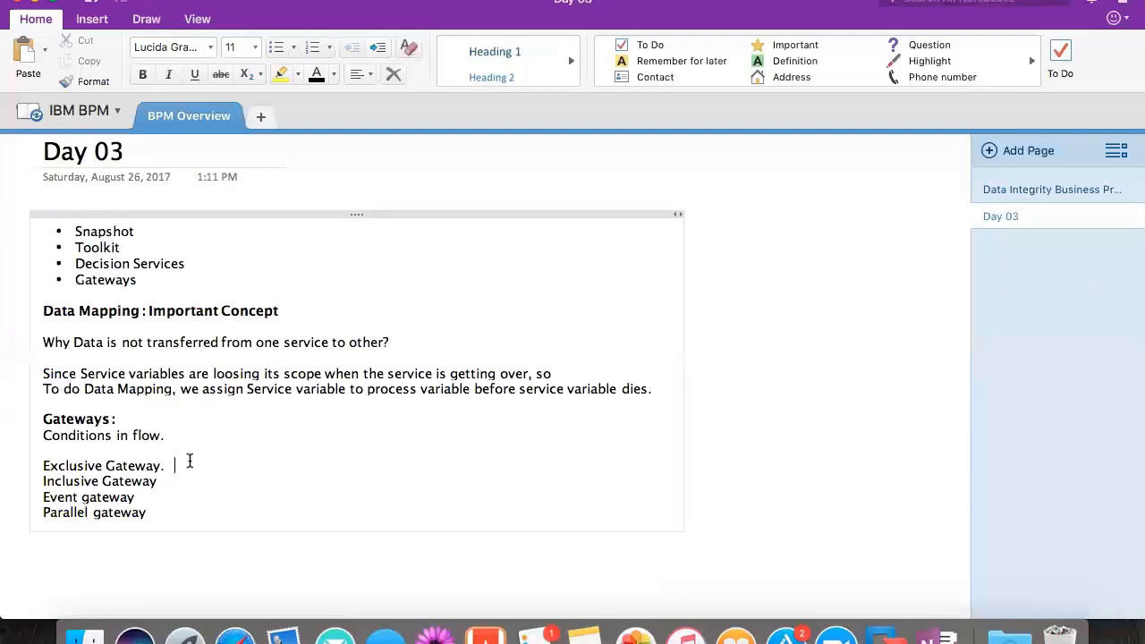
text(:)
- Return to the BPM_8.5.7Dev virtual machine, maximize the DataIntegrityApp diagram, and shift the Review Document activity slightly left
key(super+Tab)
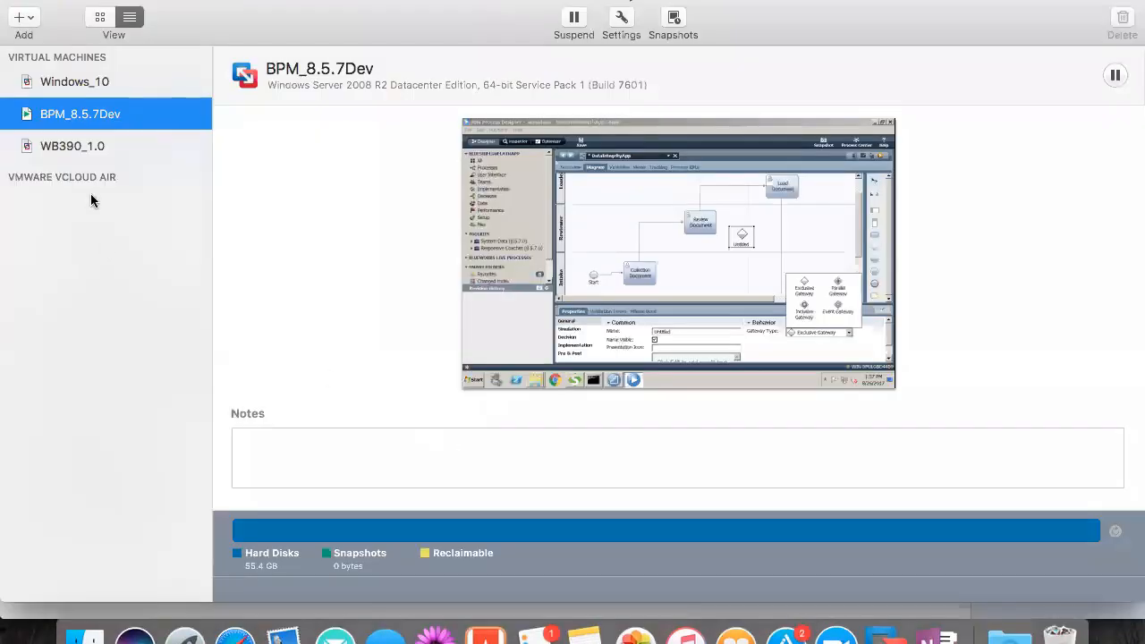
double_click(87, 116)
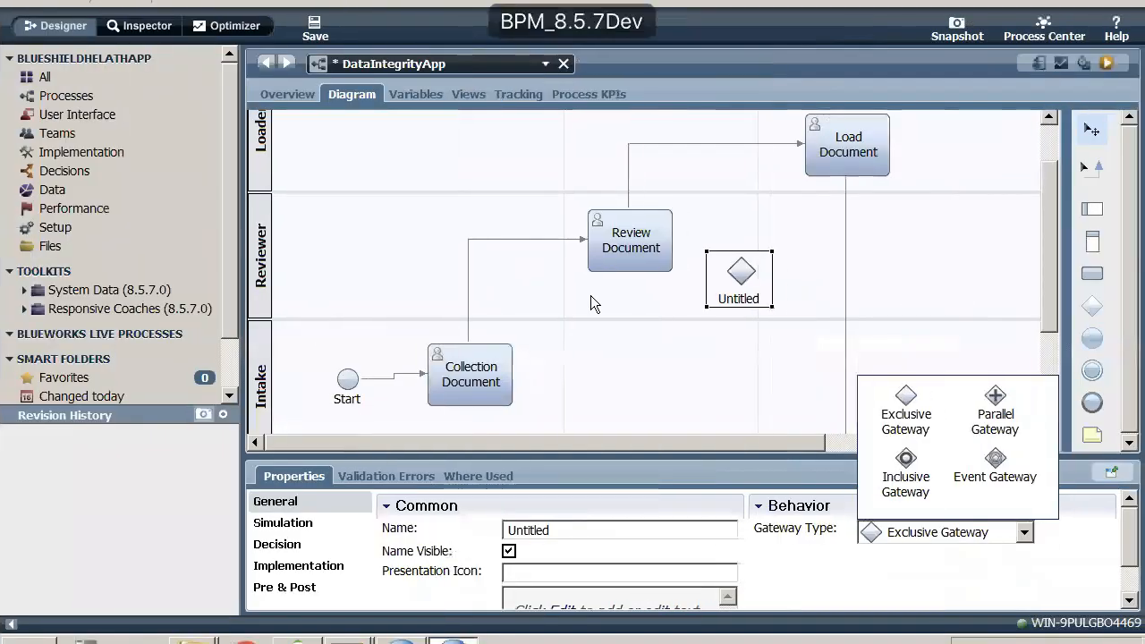
double_click(361, 95)
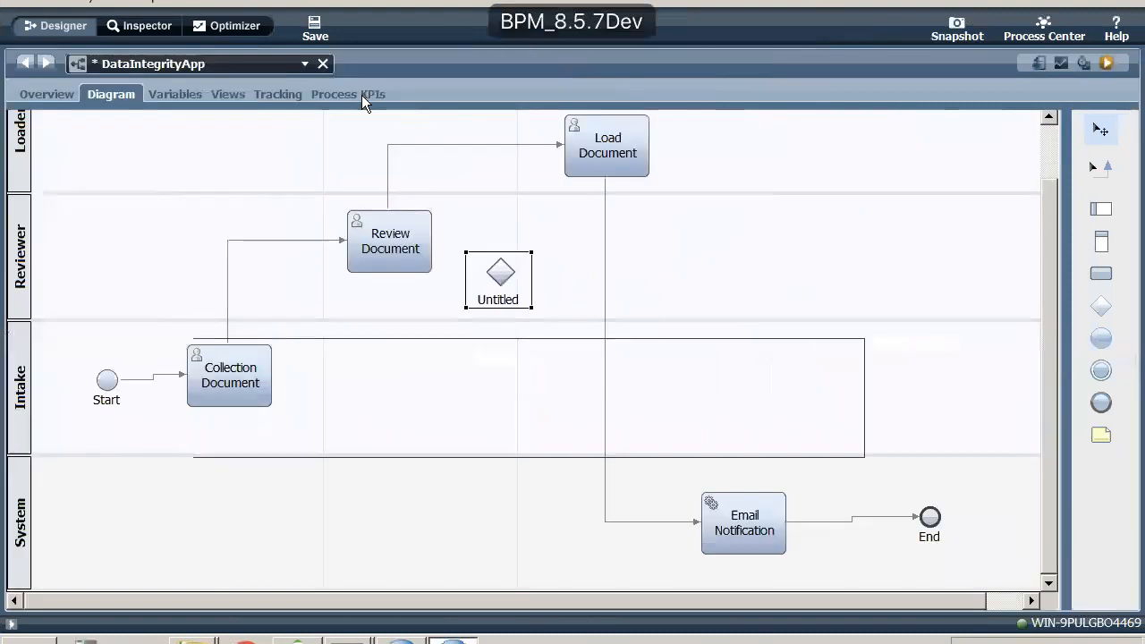
drag(388, 239, 363, 232)
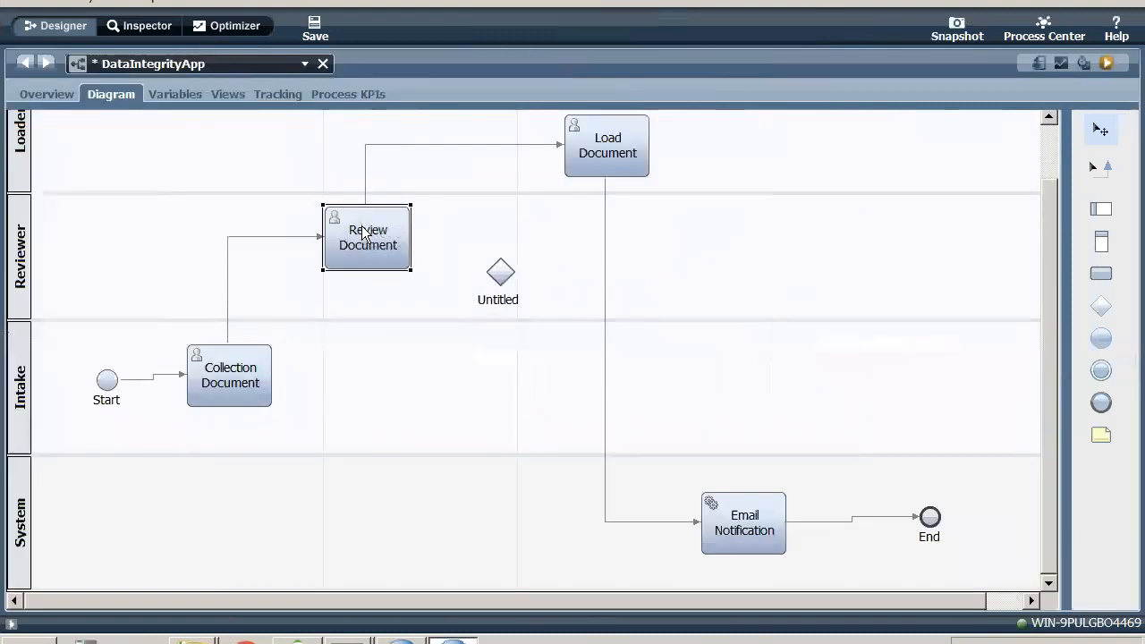
- Narrow the Collection milestone and widen the Review milestone so that Review spans both the Review Document activity and the gateway
click(322, 179)
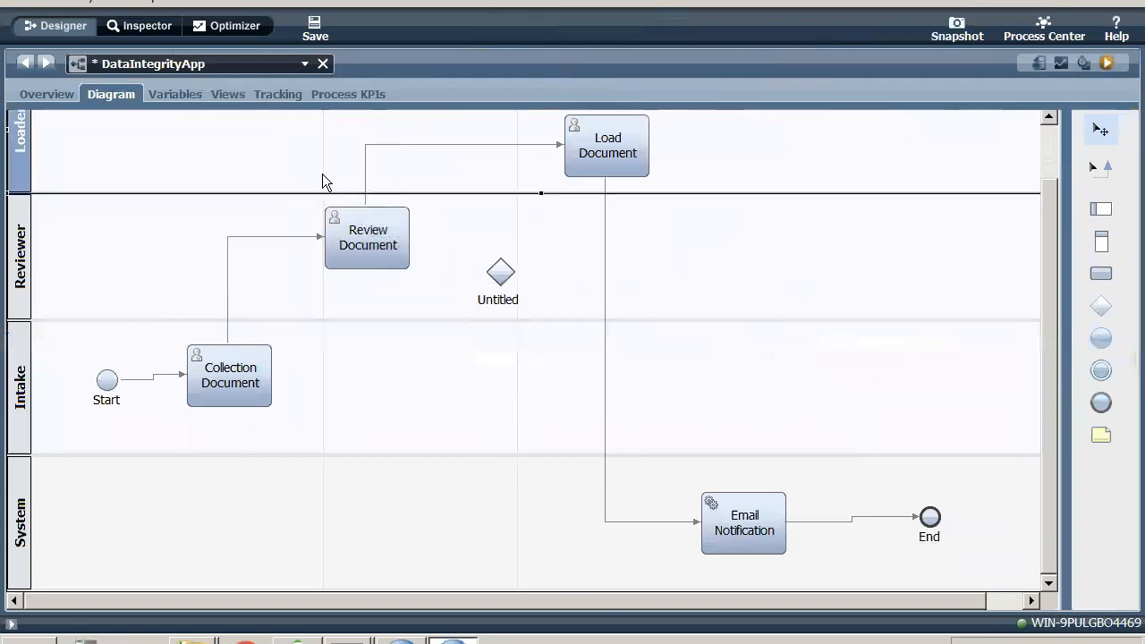
scroll(322, 114, up, 2)
click(322, 116)
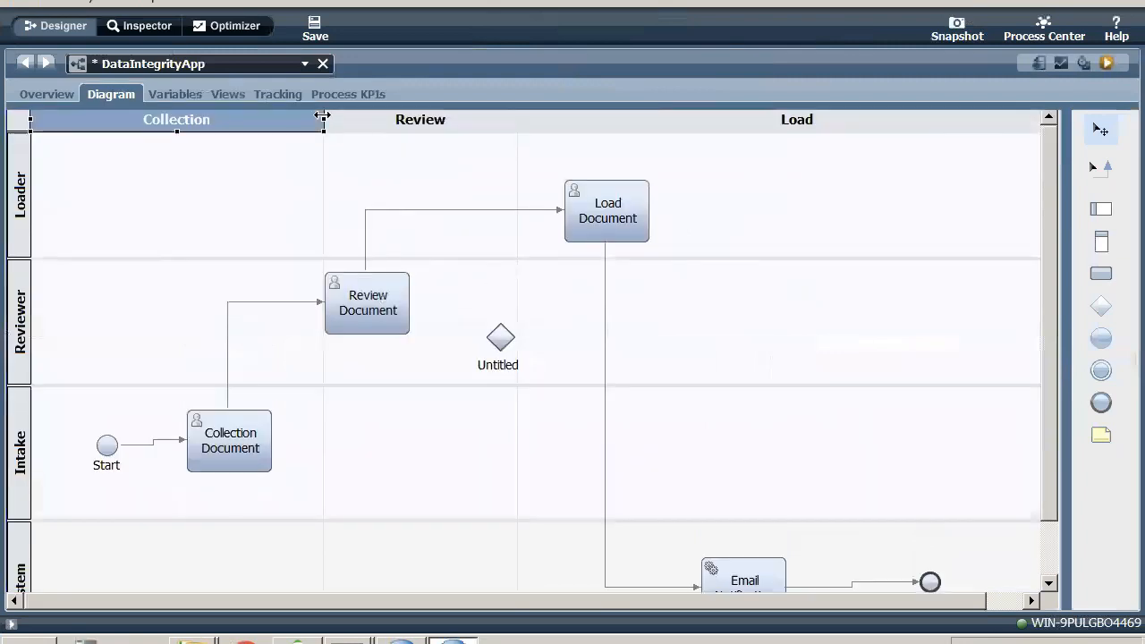
drag(323, 116, 284, 115)
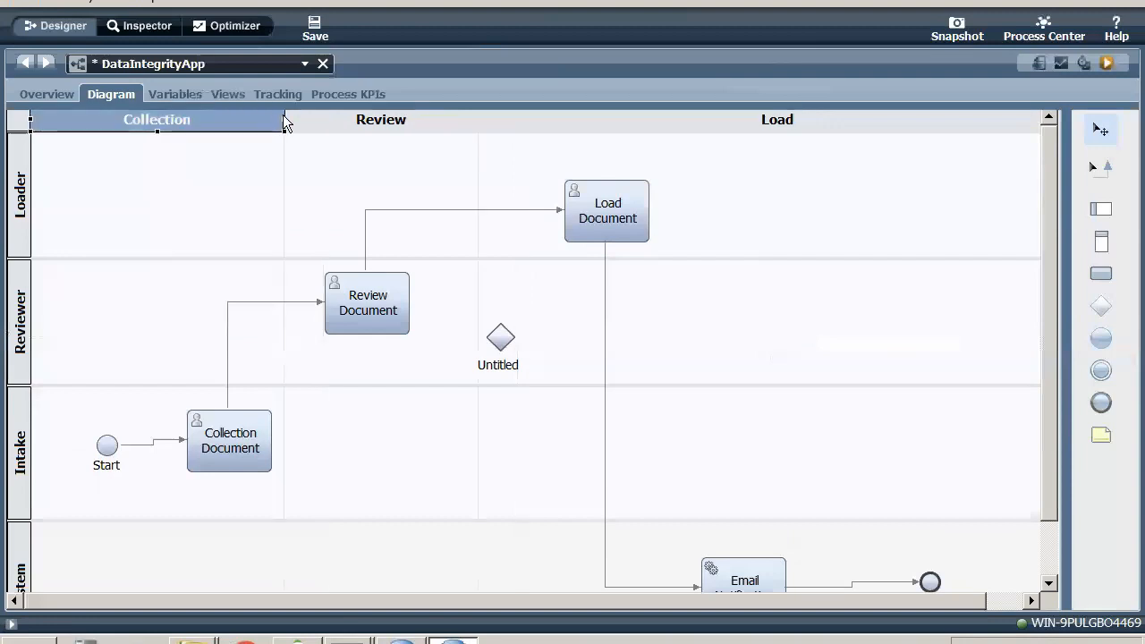
click(478, 120)
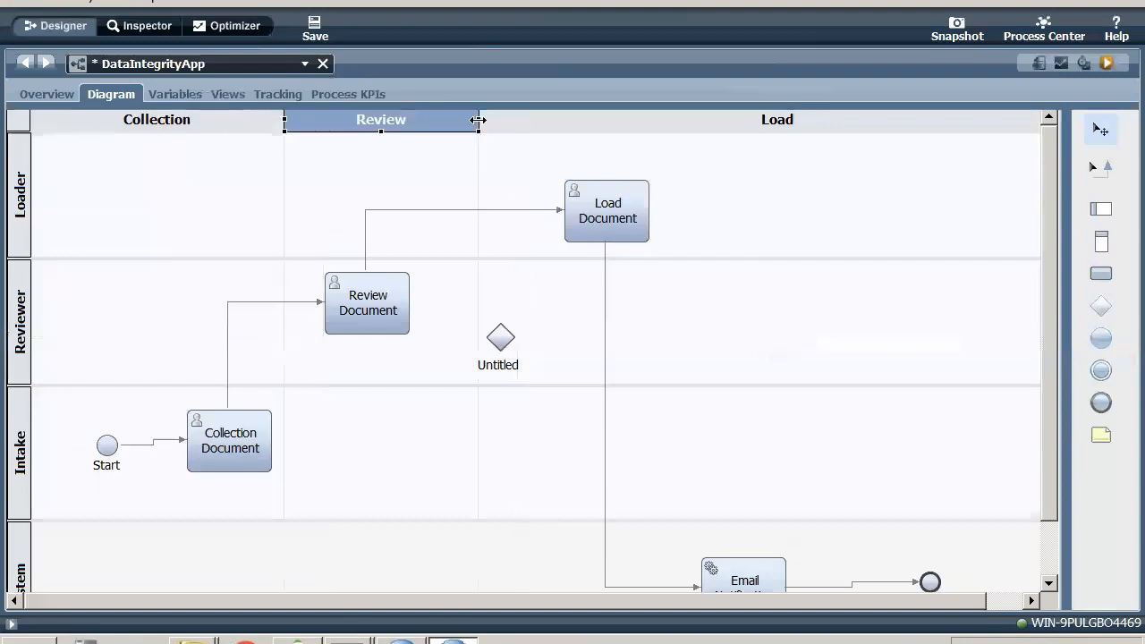
drag(477, 120, 543, 120)
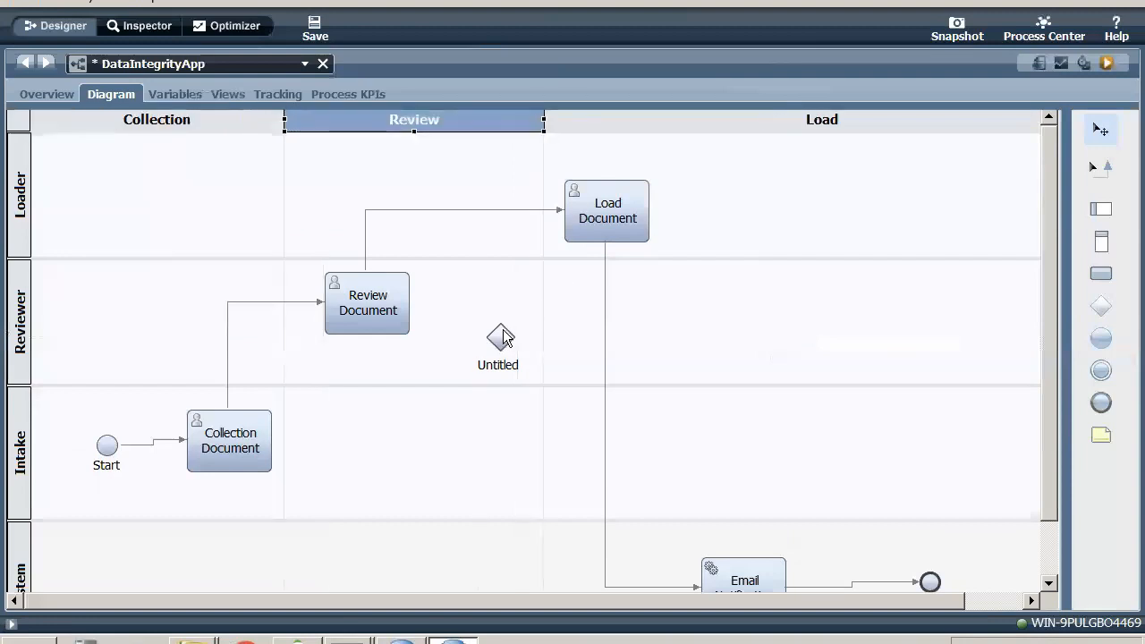
- Move the untitled gateway close to Review Document and connect Review Document to it with a sequence flow
mouse_move(503, 337)
mouse_down()
mouse_move(461, 309)
mouse_move(461, 293)
mouse_move(450, 310)
mouse_move(542, 238)
mouse_move(493, 350)
mouse_up()
click(1100, 179)
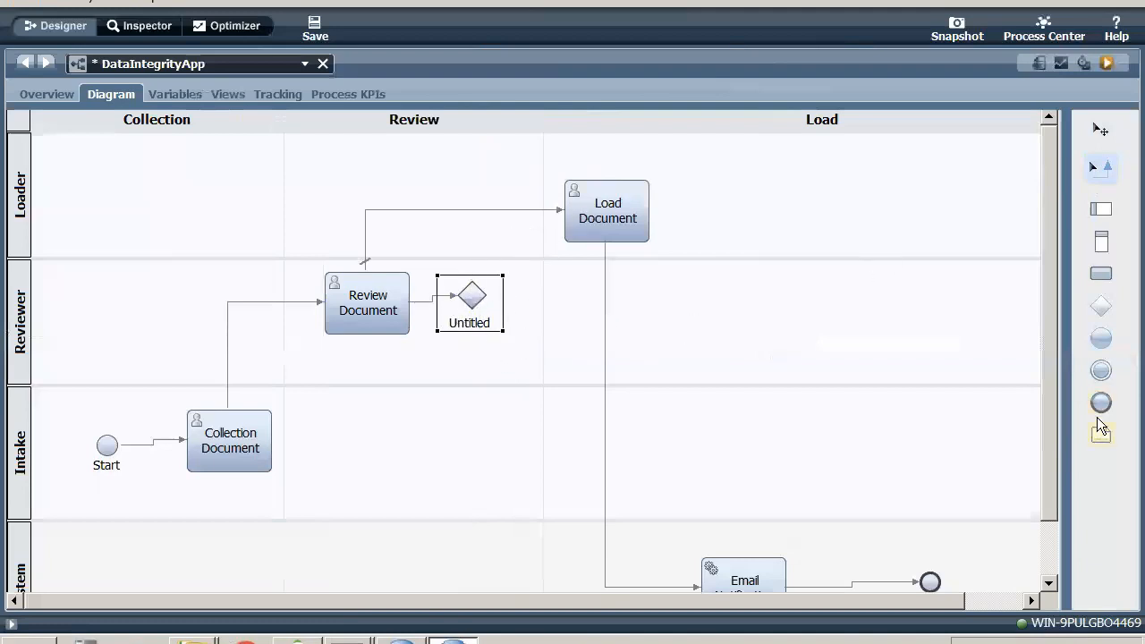
- Add an end event named End to the Intake lane, below the untitled gateway
drag(1100, 413, 474, 412)
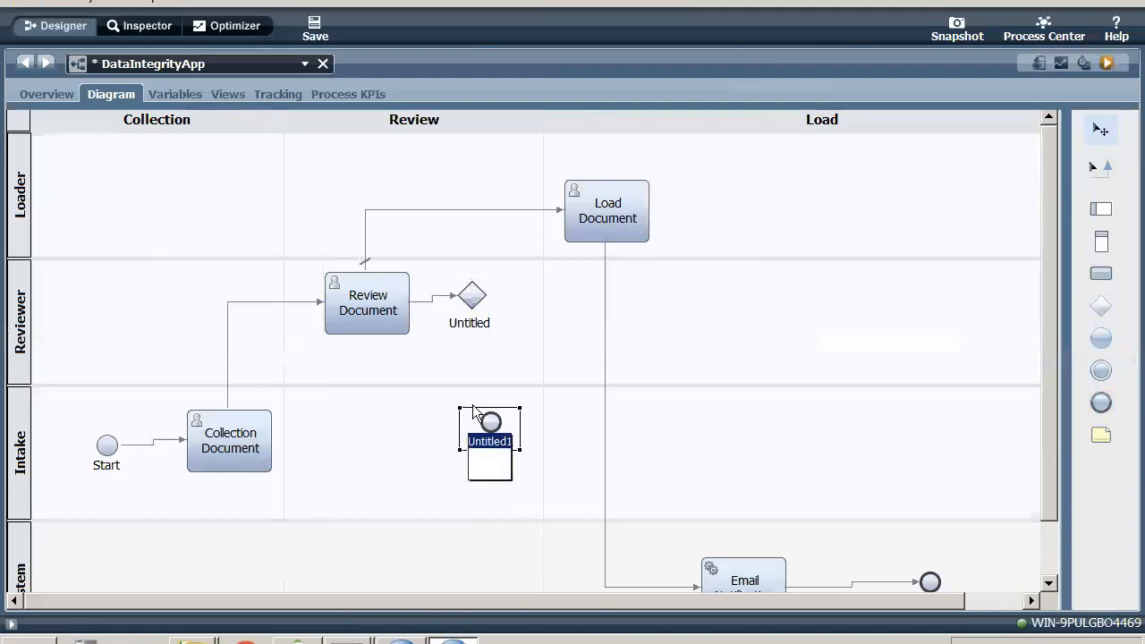
text(End)
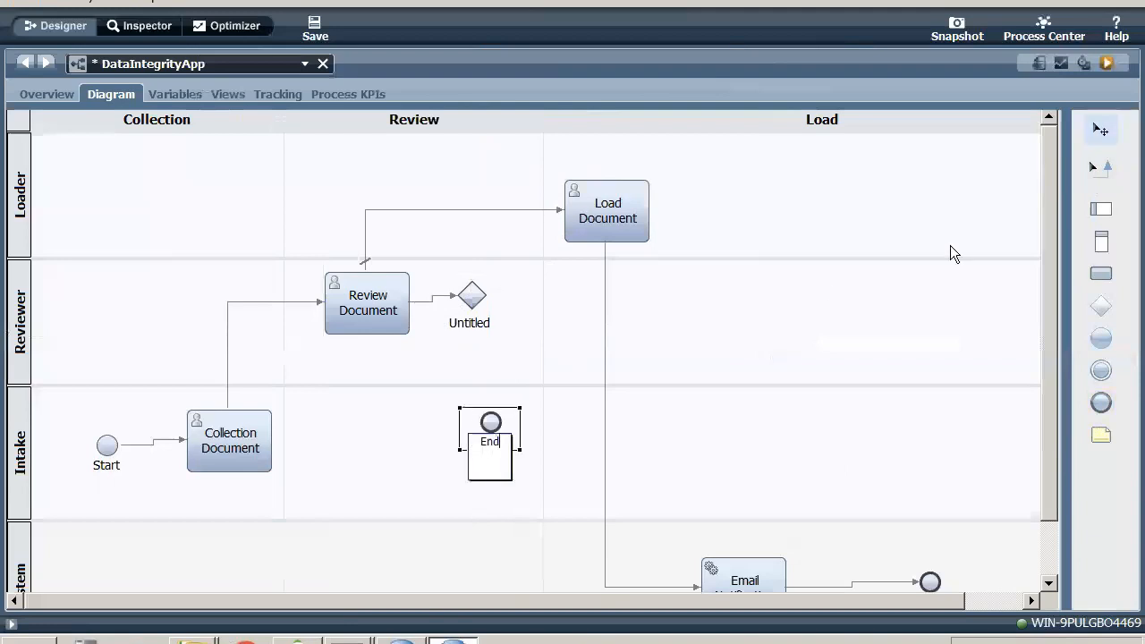
click(828, 481)
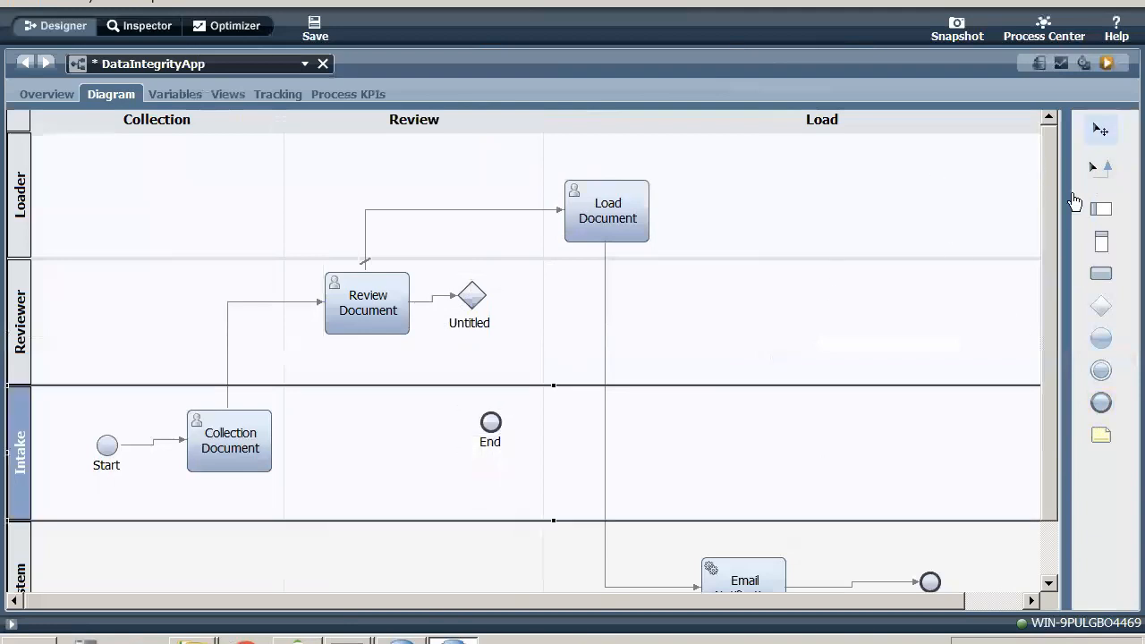
- Connect the untitled gateway to the End event in the Intake lane with a sequence flow and save the process
click(1100, 166)
drag(471, 297, 491, 422)
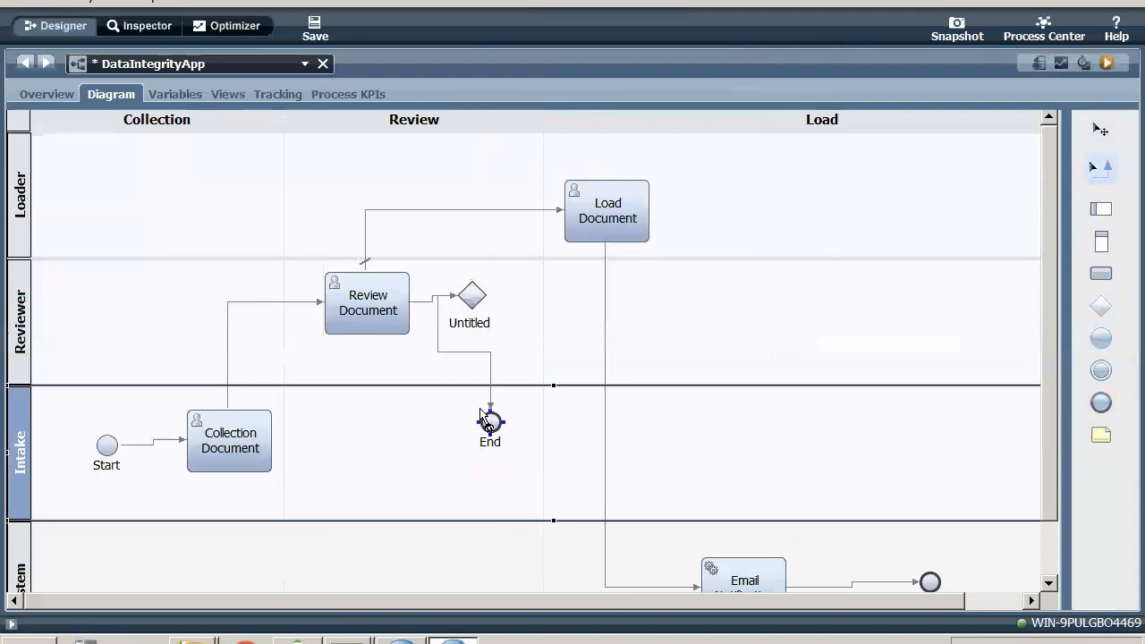
click(1101, 129)
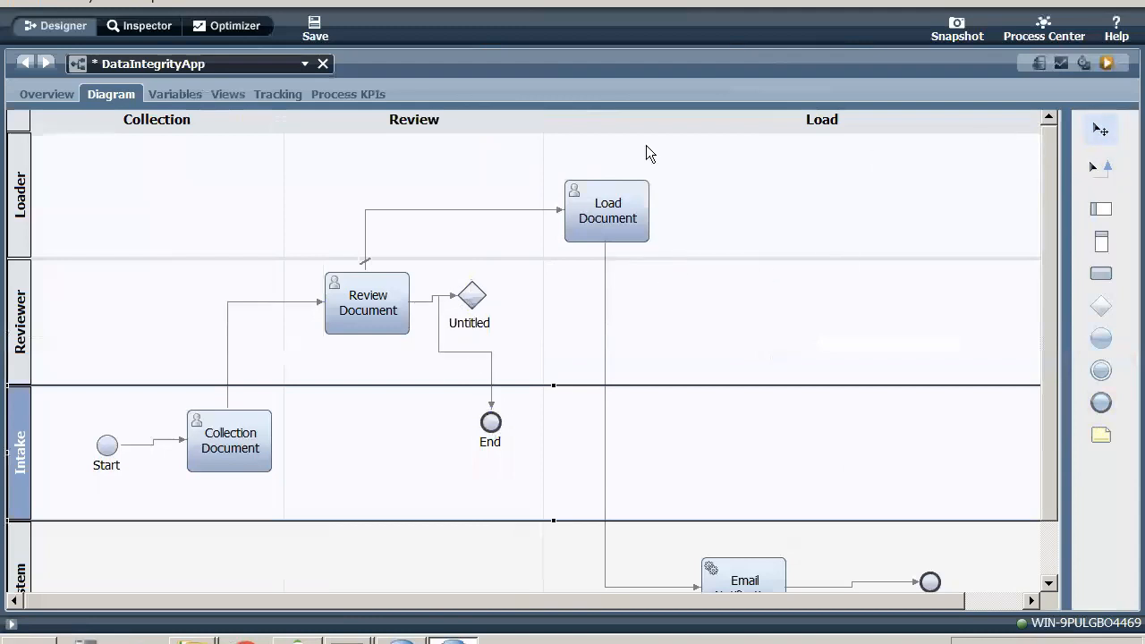
click(307, 30)
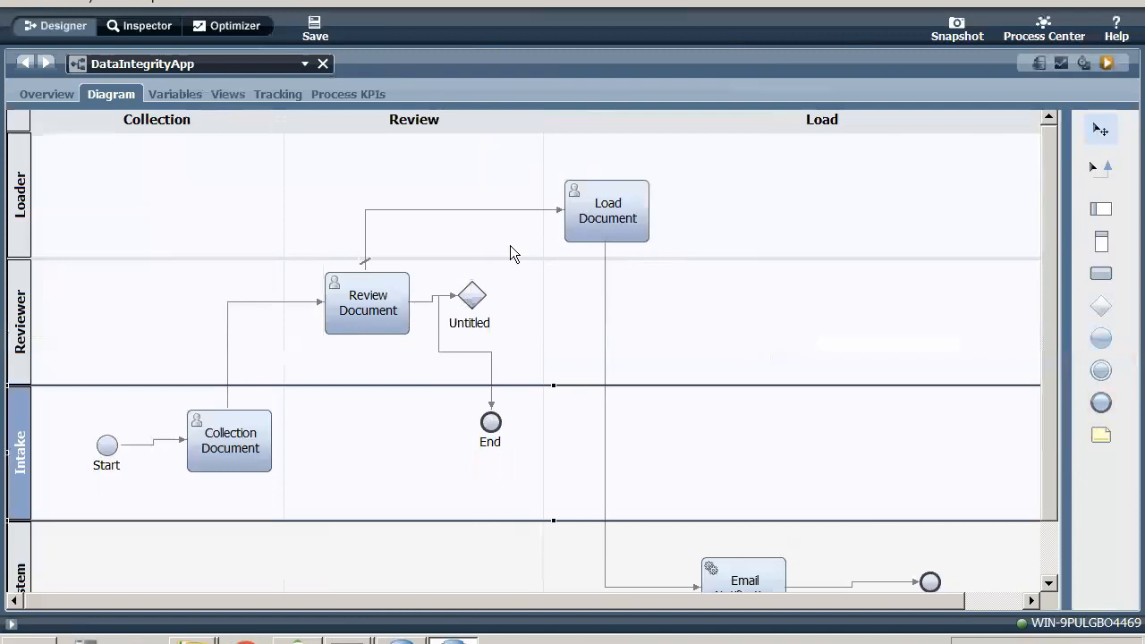
click(492, 298)
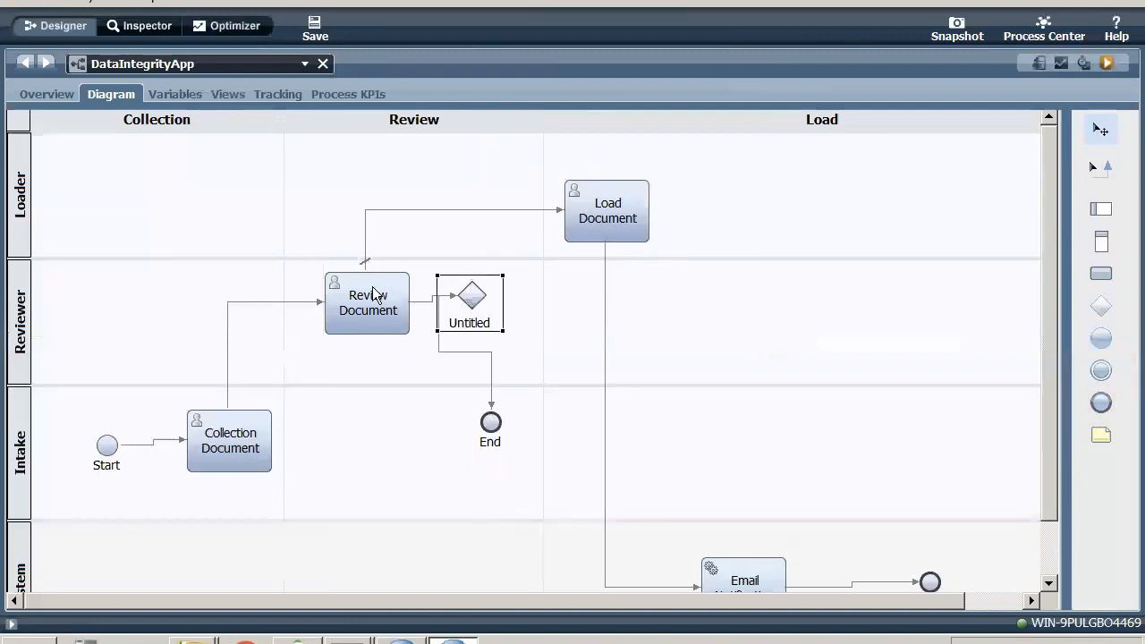
- Rename the untitled gateway as 'is Request valid?' and save the process
double_click(116, 91)
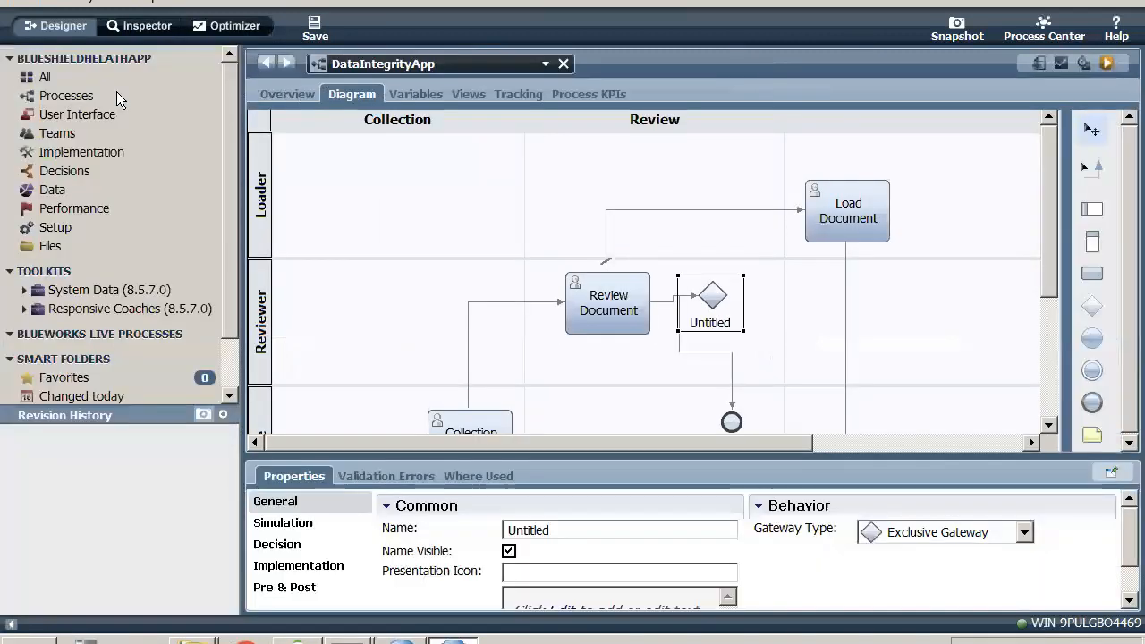
double_click(591, 531)
text(is)
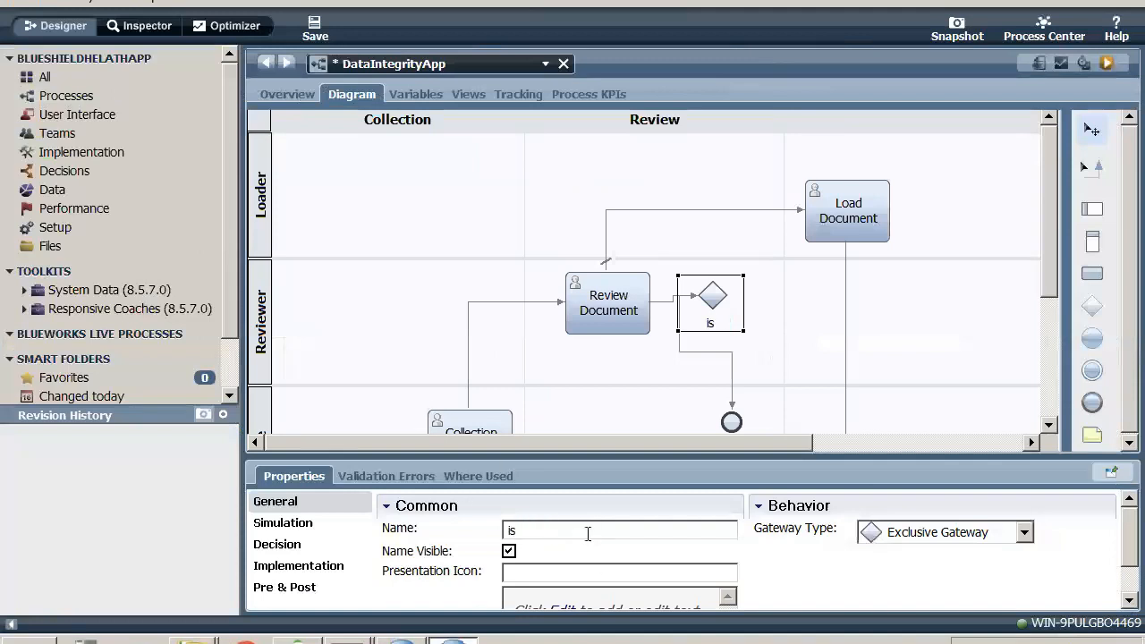
text( Request valid?)
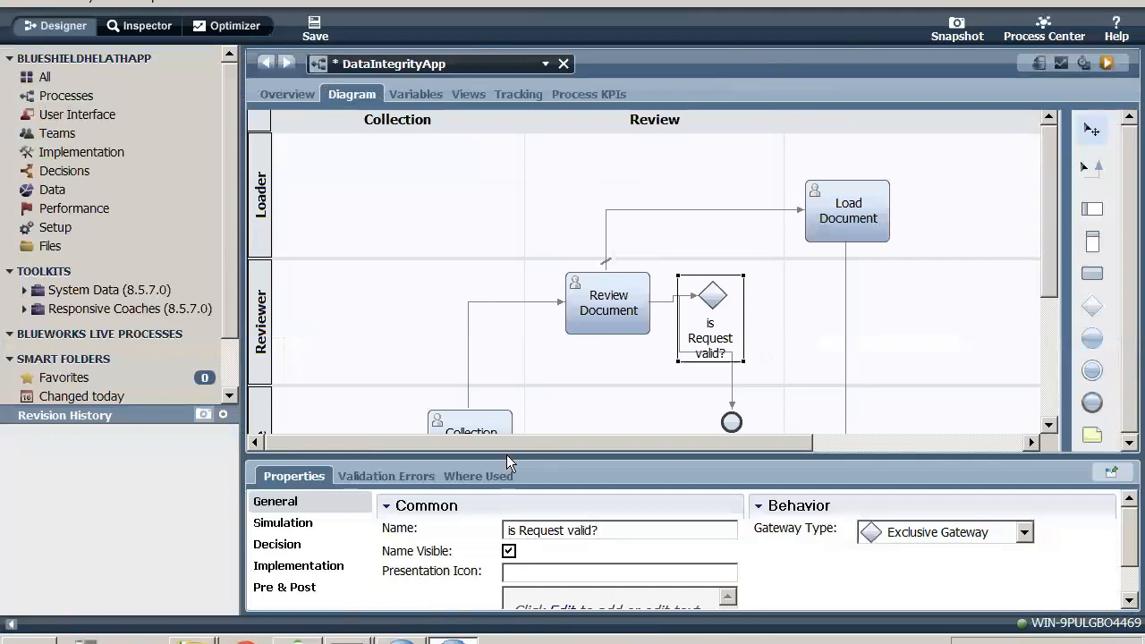
click(311, 28)
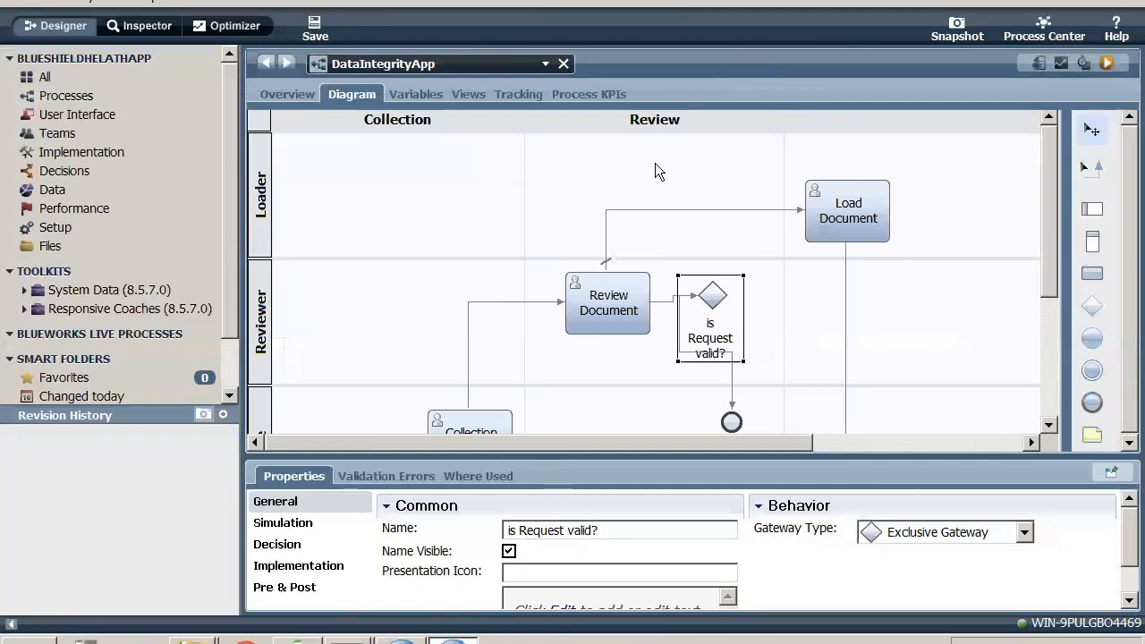
- Reattach the start of the flow to End to the gateway's lower corner, save, and move the End event left, below Review Document's right side
click(682, 346)
click(680, 324)
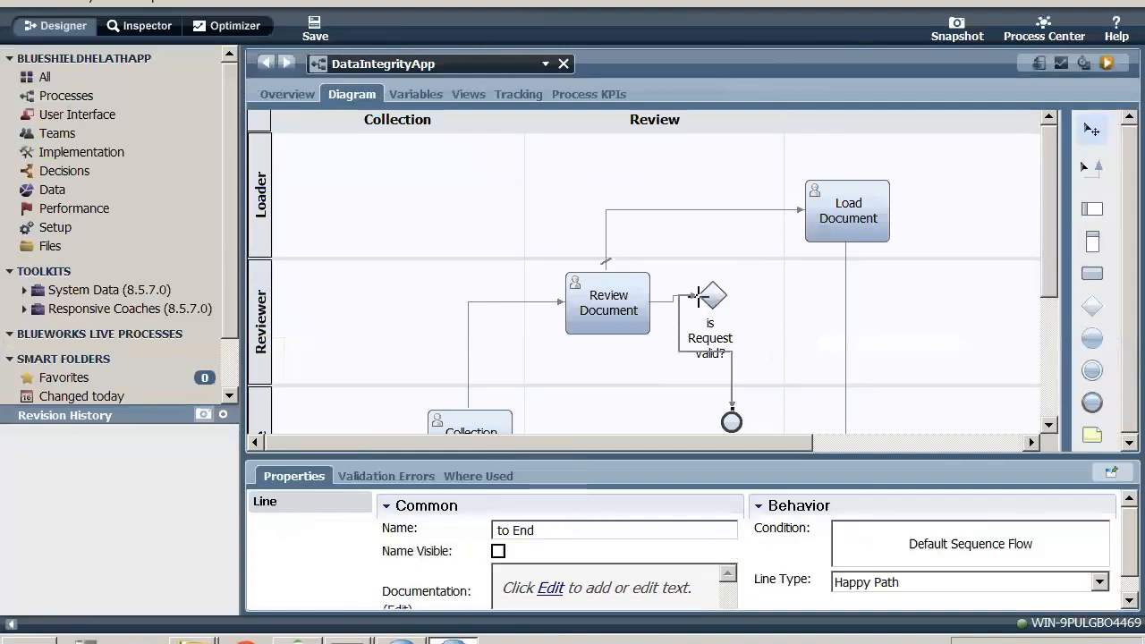
drag(699, 296, 716, 315)
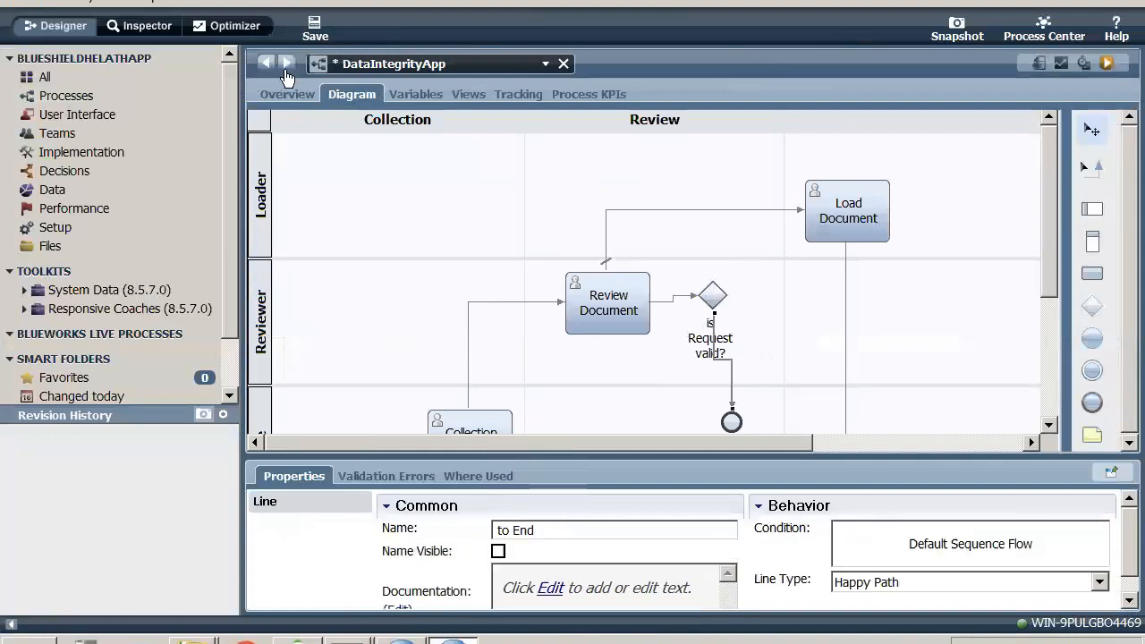
click(315, 28)
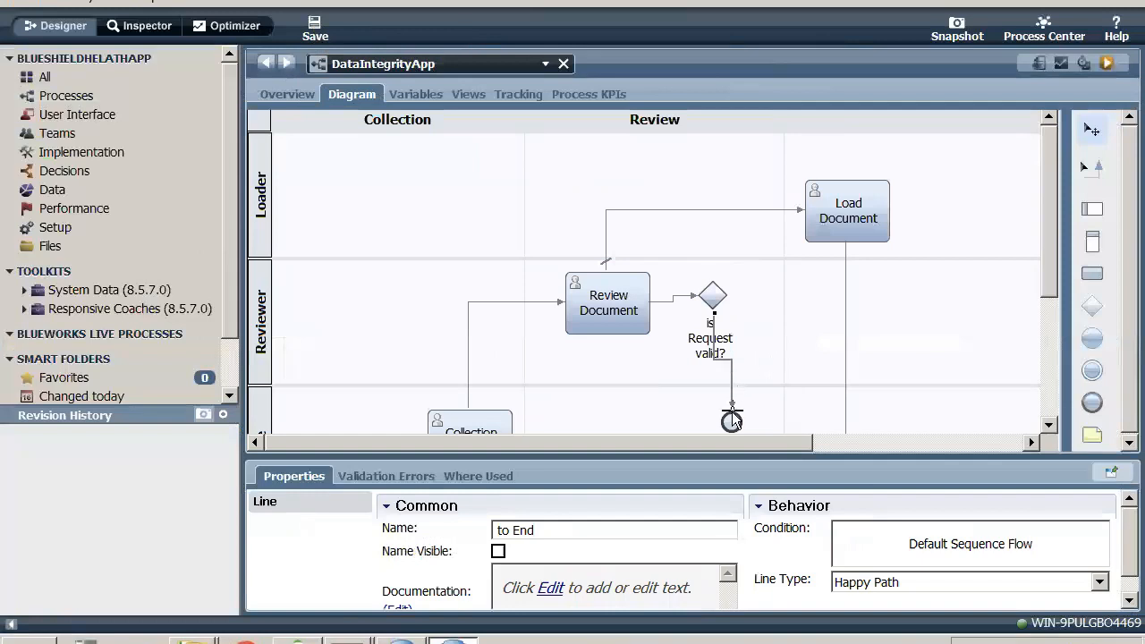
drag(732, 420, 664, 419)
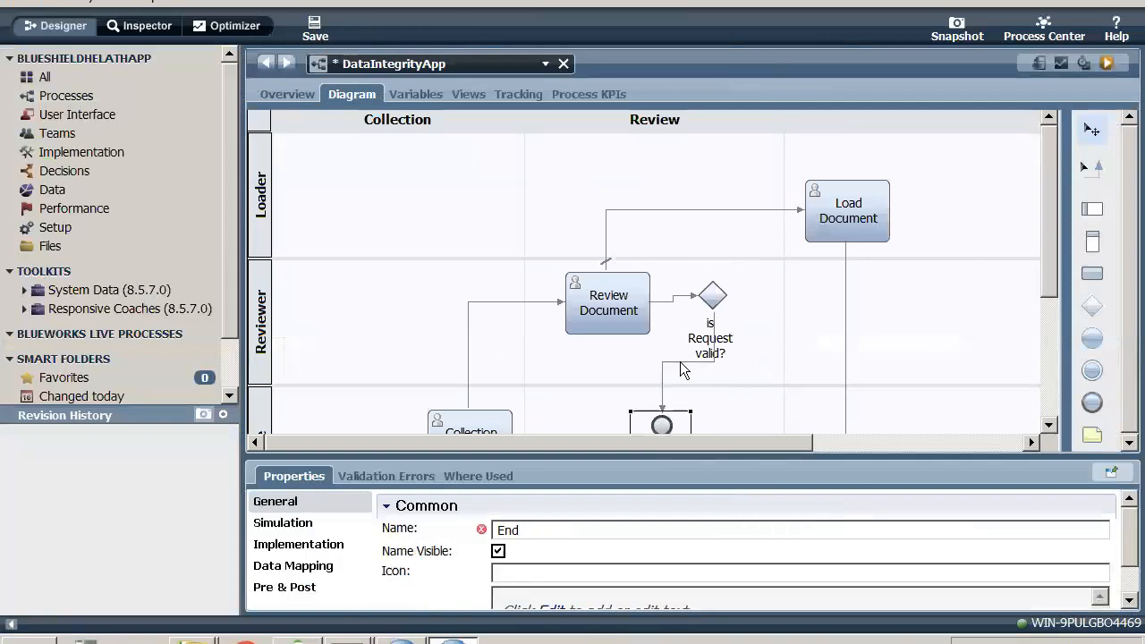
- Rename the sequence flow from the gateway to End as 'No', make its name visible and save the process
click(681, 361)
drag(559, 529, 431, 526)
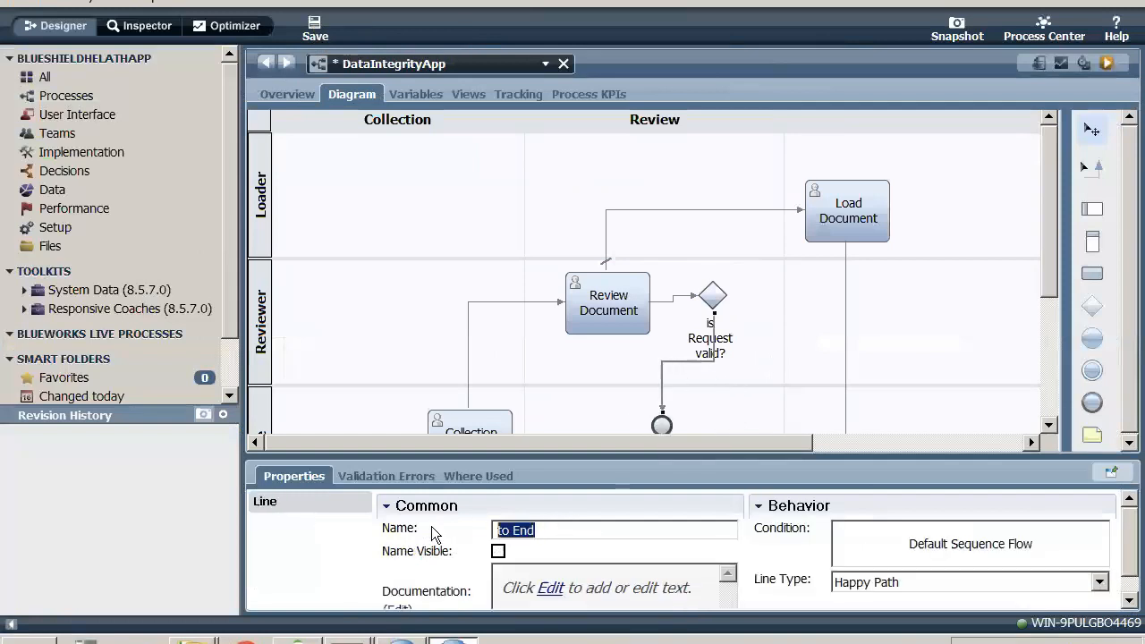
text(No)
click(499, 551)
click(313, 36)
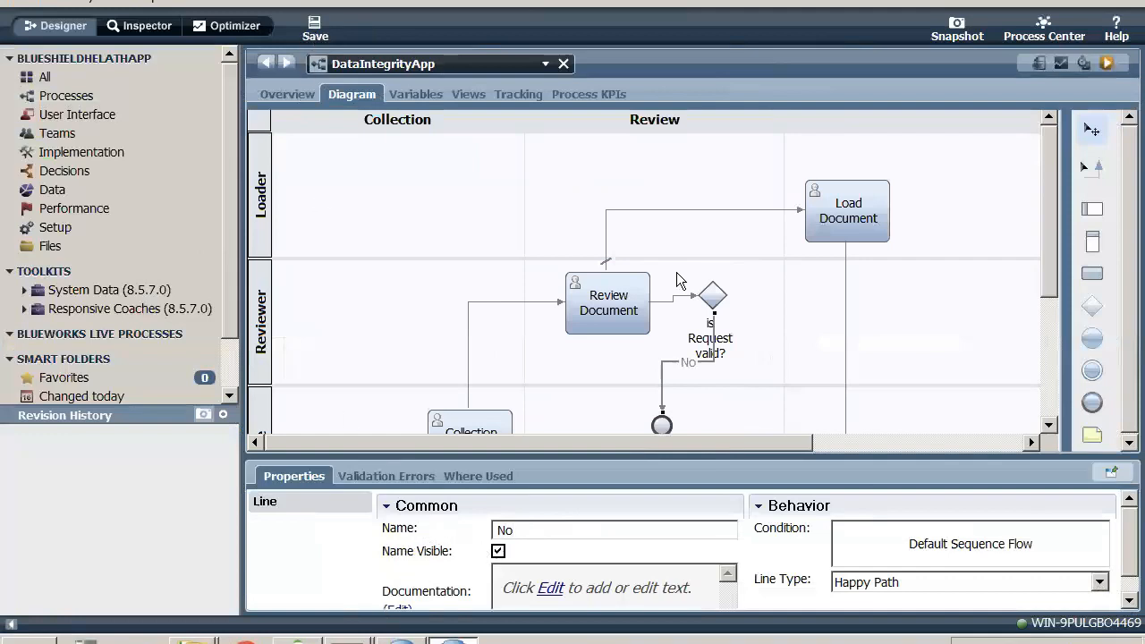
- Move the End event further left below Review Document, connect the gateway to Load Document with a sequence flow, and save the process
drag(662, 425, 624, 429)
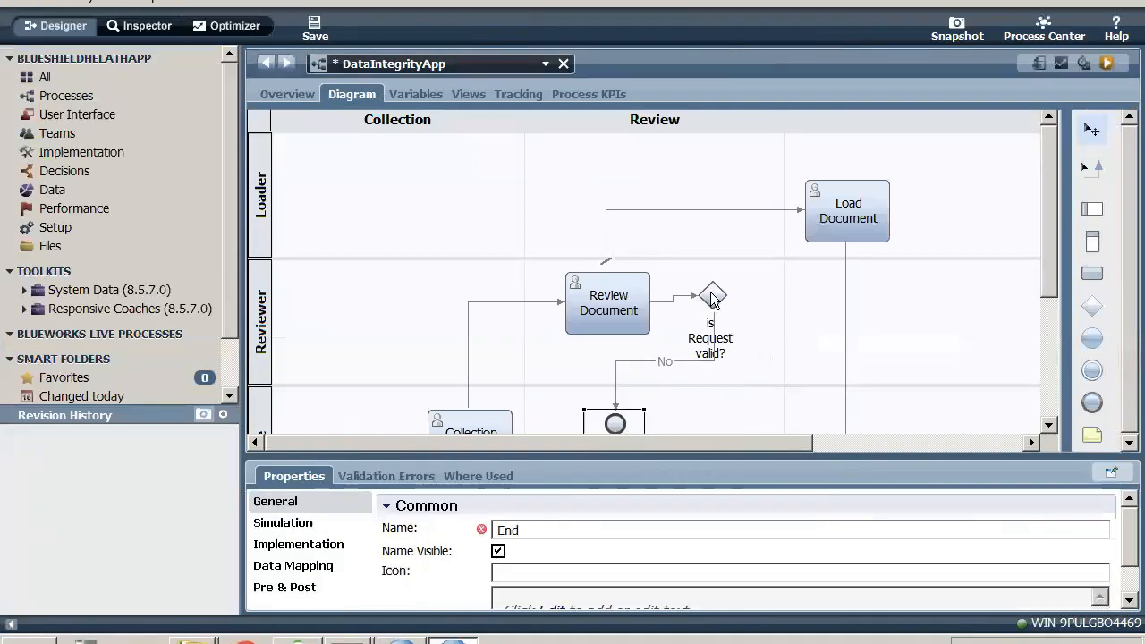
click(709, 213)
click(707, 209)
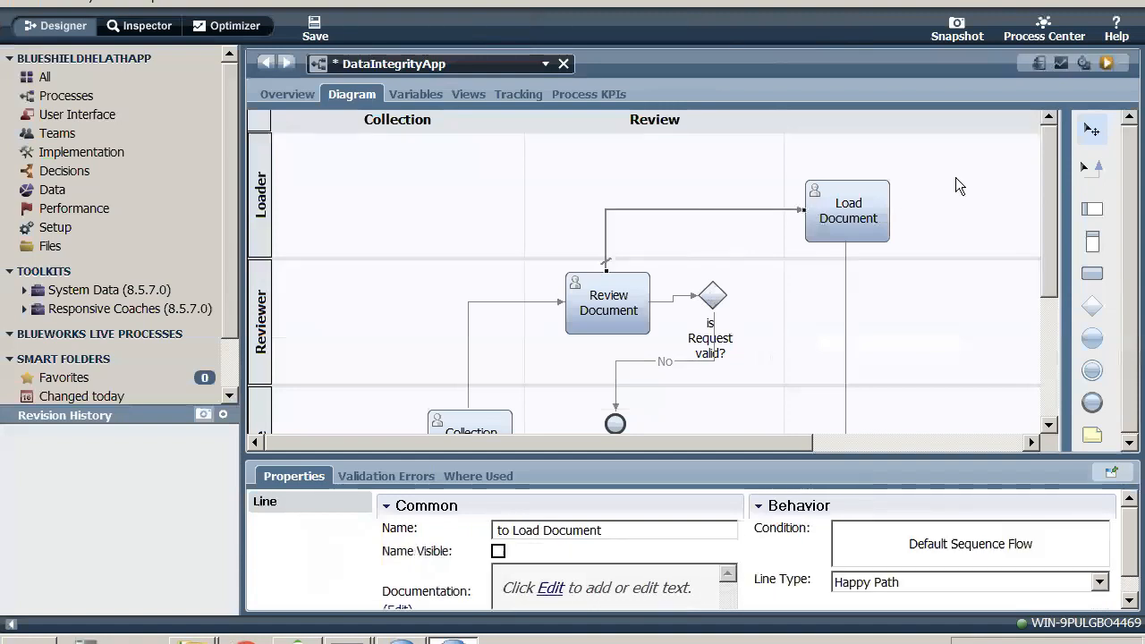
click(1092, 167)
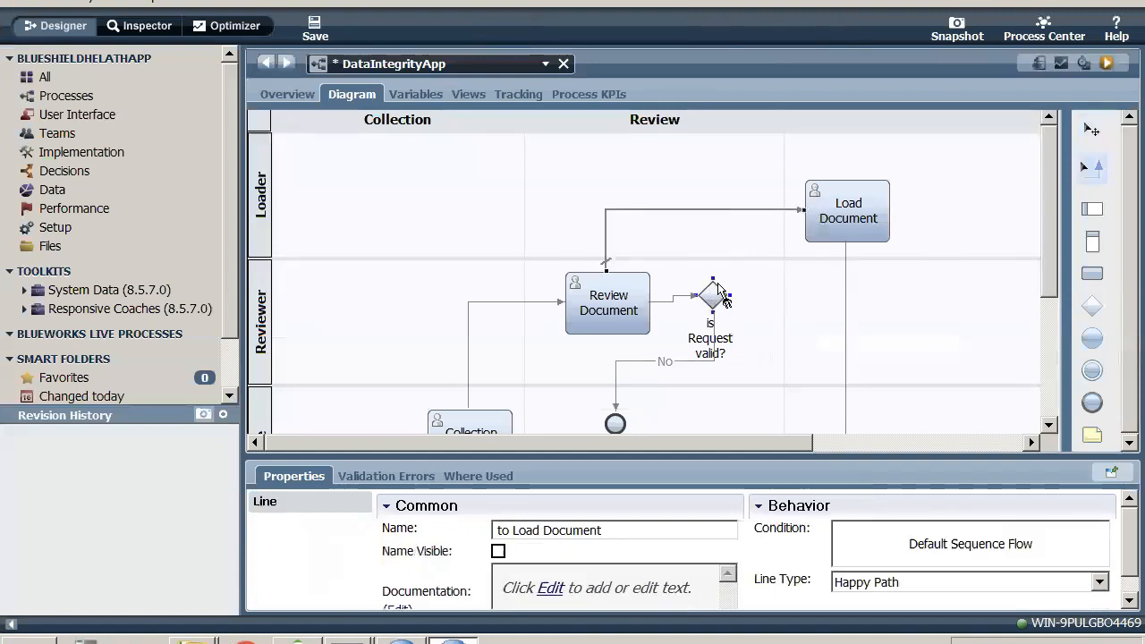
drag(722, 291, 809, 235)
click(810, 230)
click(1090, 138)
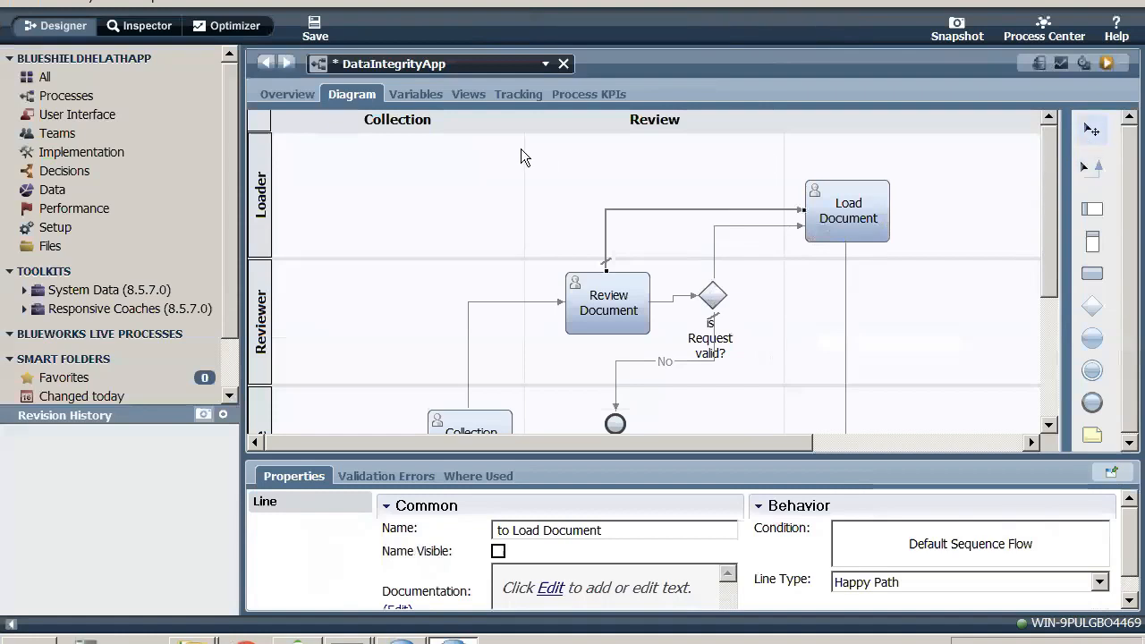
click(313, 34)
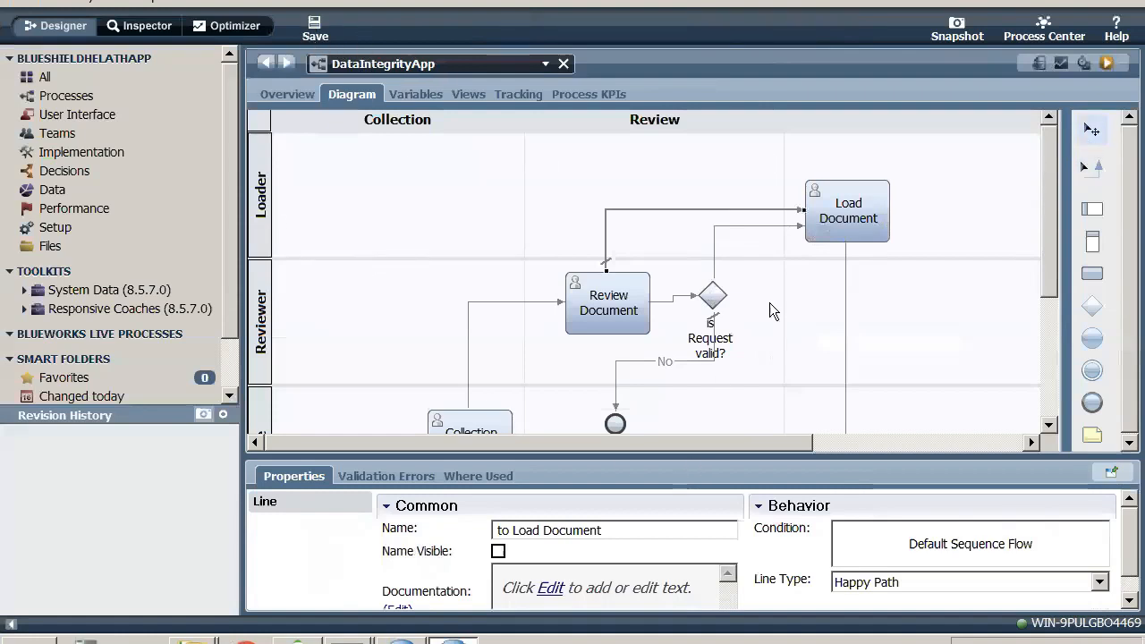
- Rename the sequence flow from the gateway to Load Document as 'Yes' and make its name visible
click(714, 245)
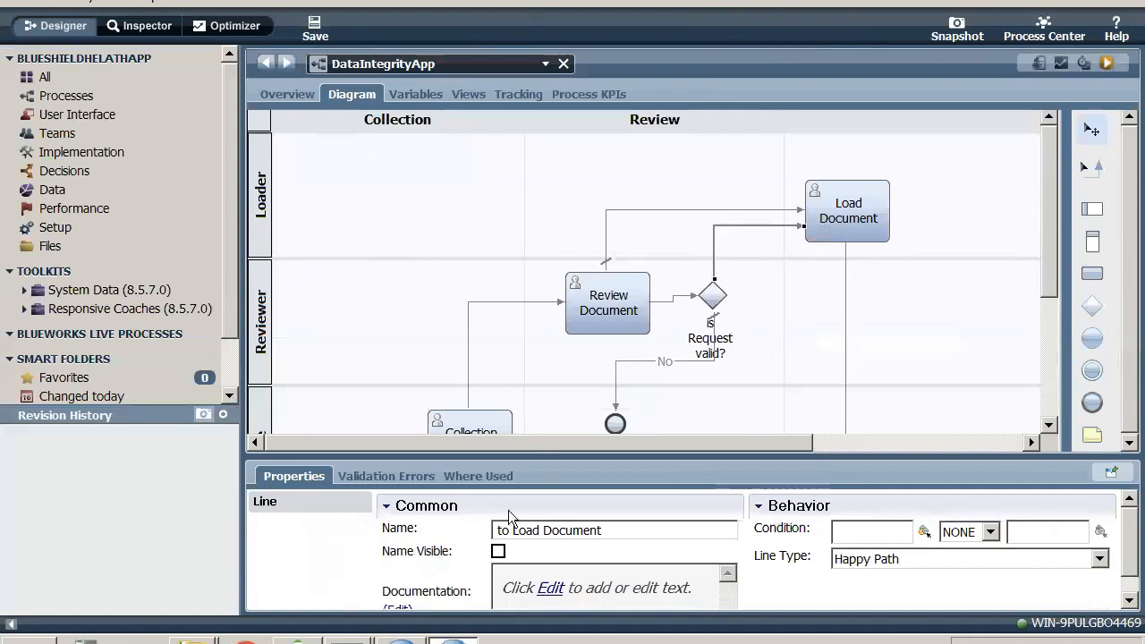
click(498, 551)
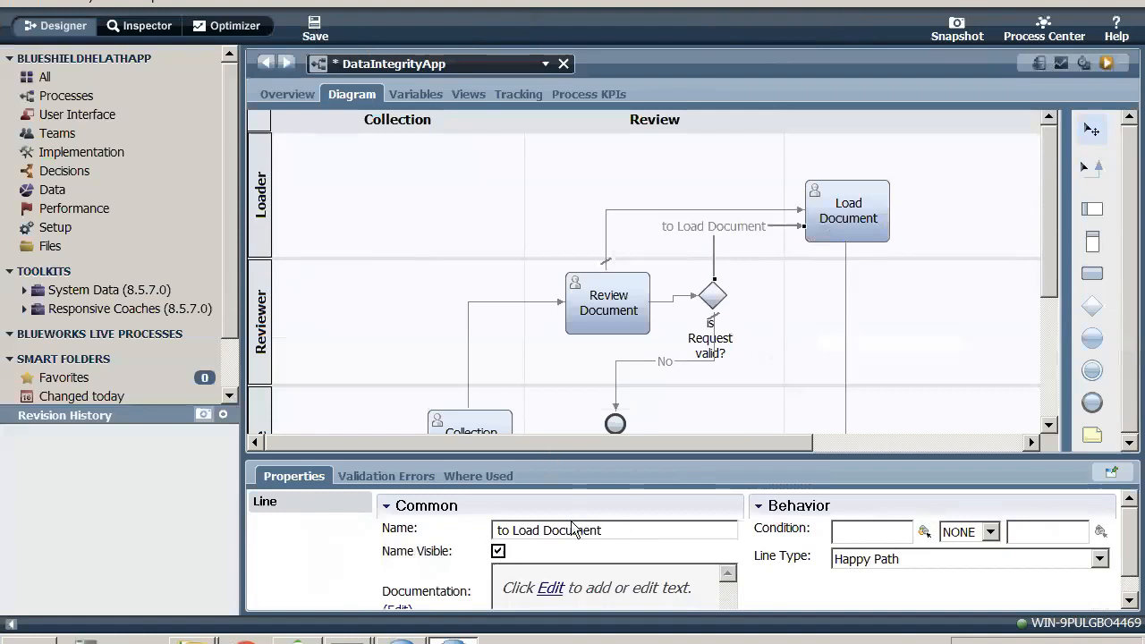
drag(658, 524, 320, 520)
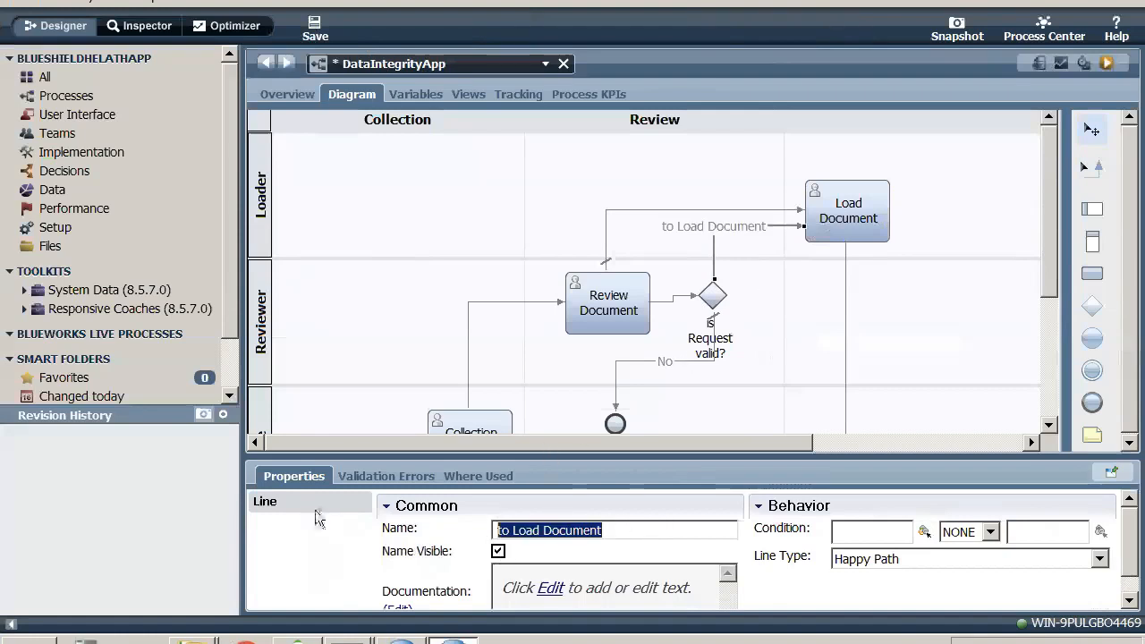
text(Yes)
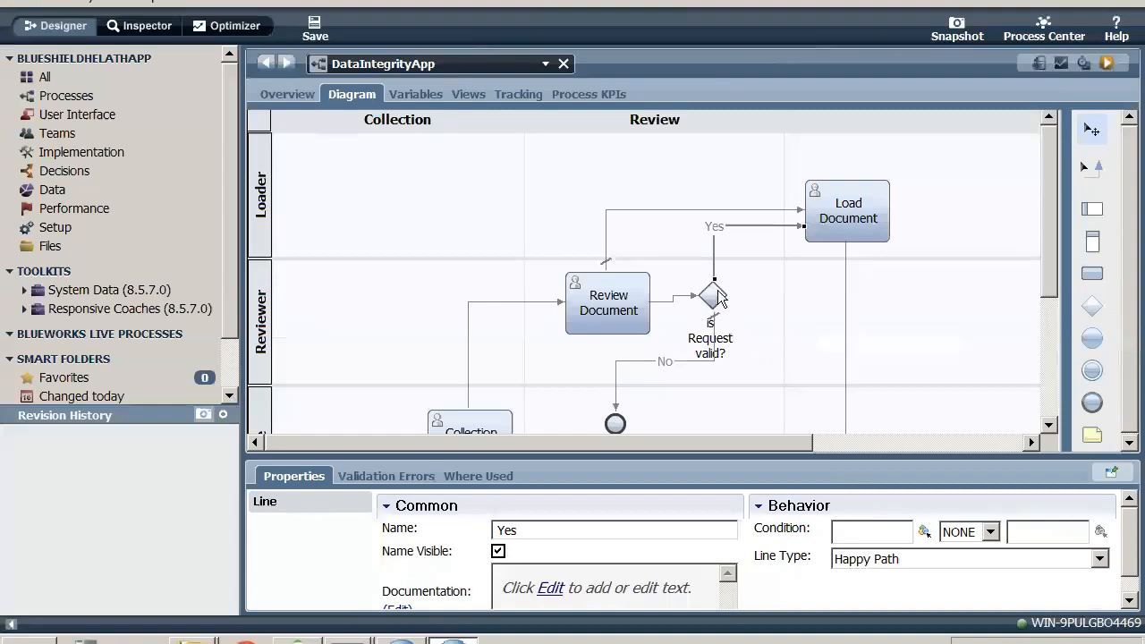
- Switch to the OneNote Day 03 page and describe Exclusive Gateway as 'In Output only one condition will be true'
click(718, 295)
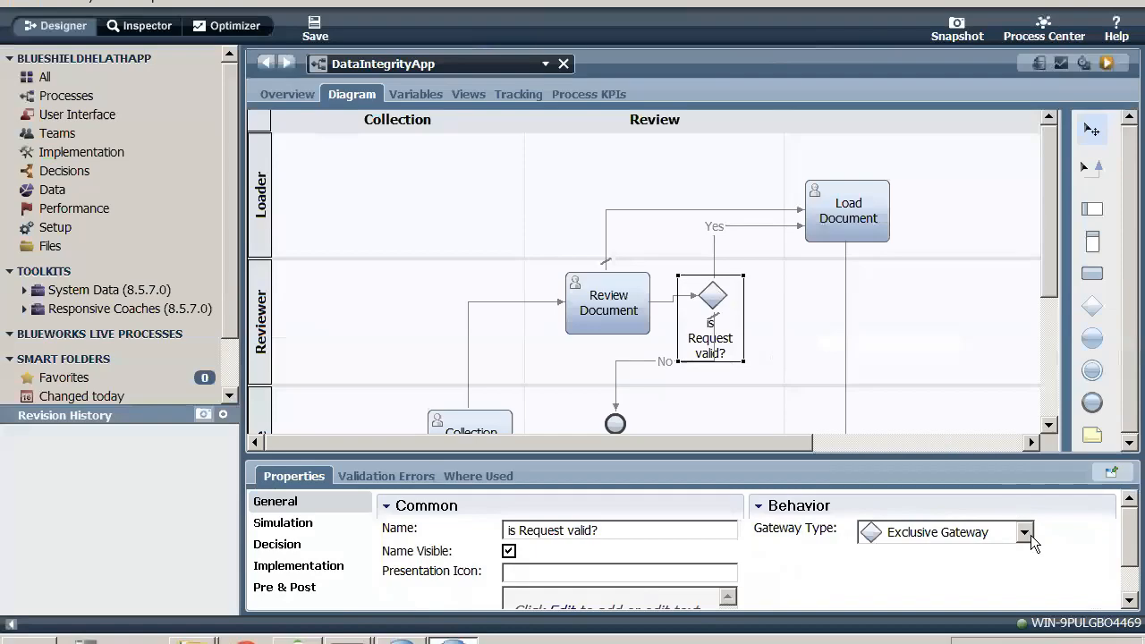
key(ctrl+Left)
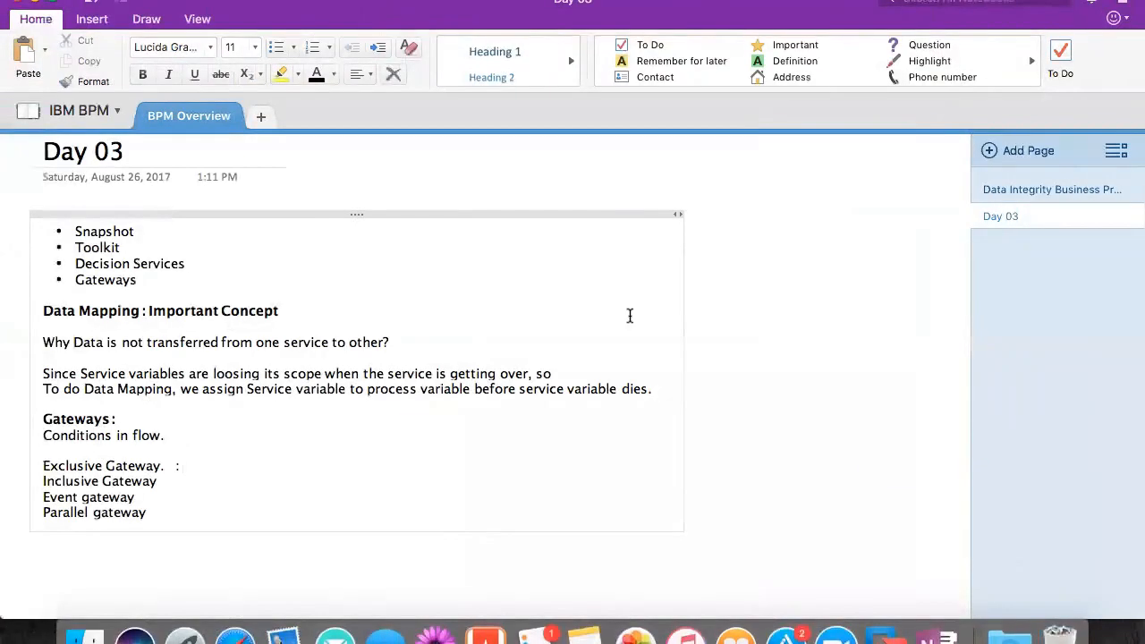
text(In Output only one)
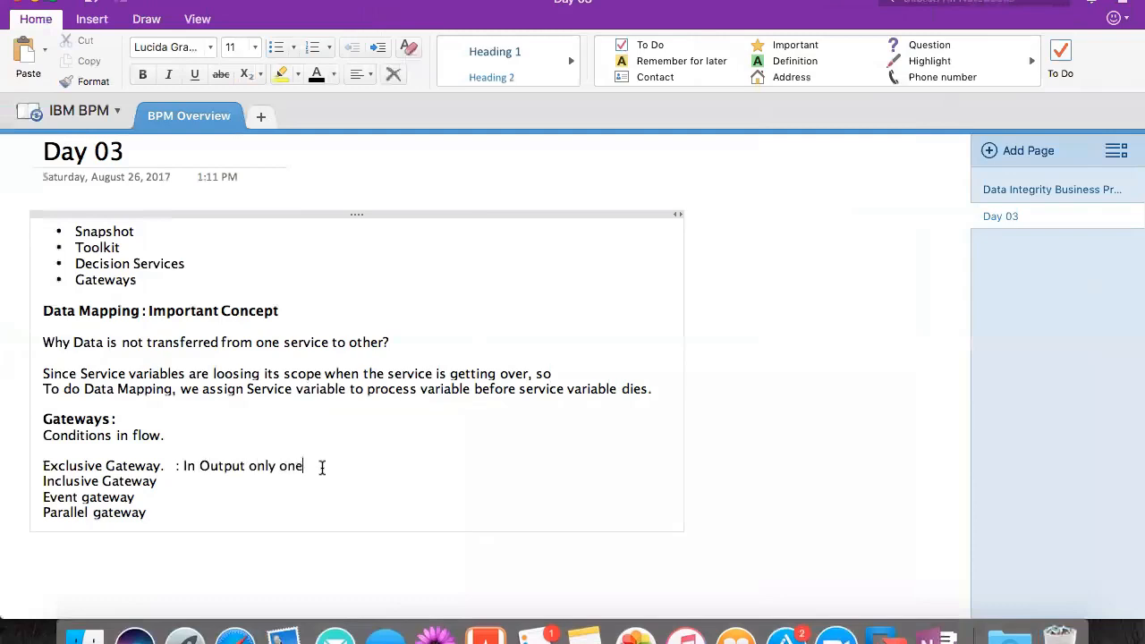
text( condition will be true)
- Correct the spelling of 'condition' in the Exclusive Gateway line and end the line with a full stop
click(314, 466)
text(o)
key(Right)
key(Right)
text(ti)
click(463, 471)
text(.)
- Switch to the BPM_8.5.7Dev virtual machine and examine the outgoing flows of the 'is Request valid?' gateway
key(super+Tab)
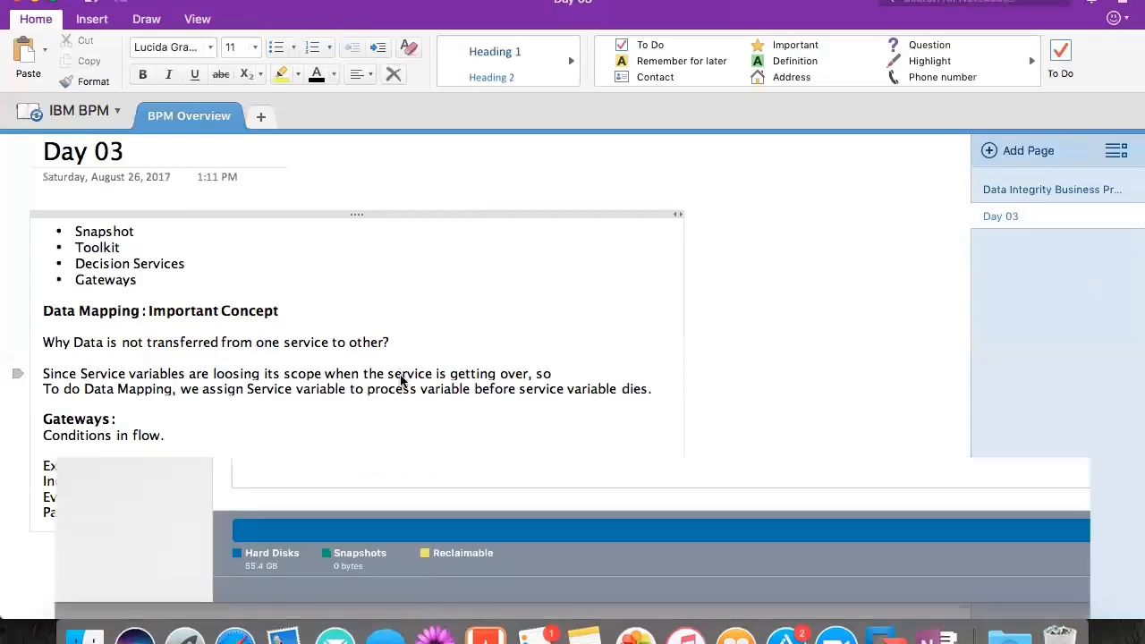
double_click(199, 114)
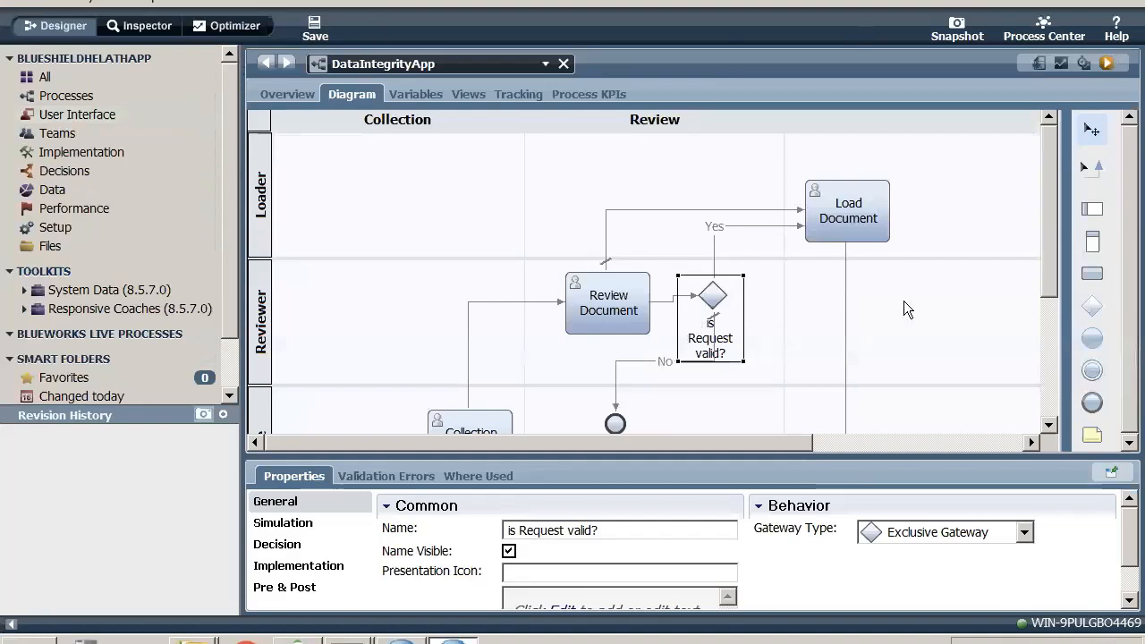
- Return to the OneNote Day 03 page and describe Inclusive Gateway as ': In Output more than one condition will be true'
key(ctrl+Left)
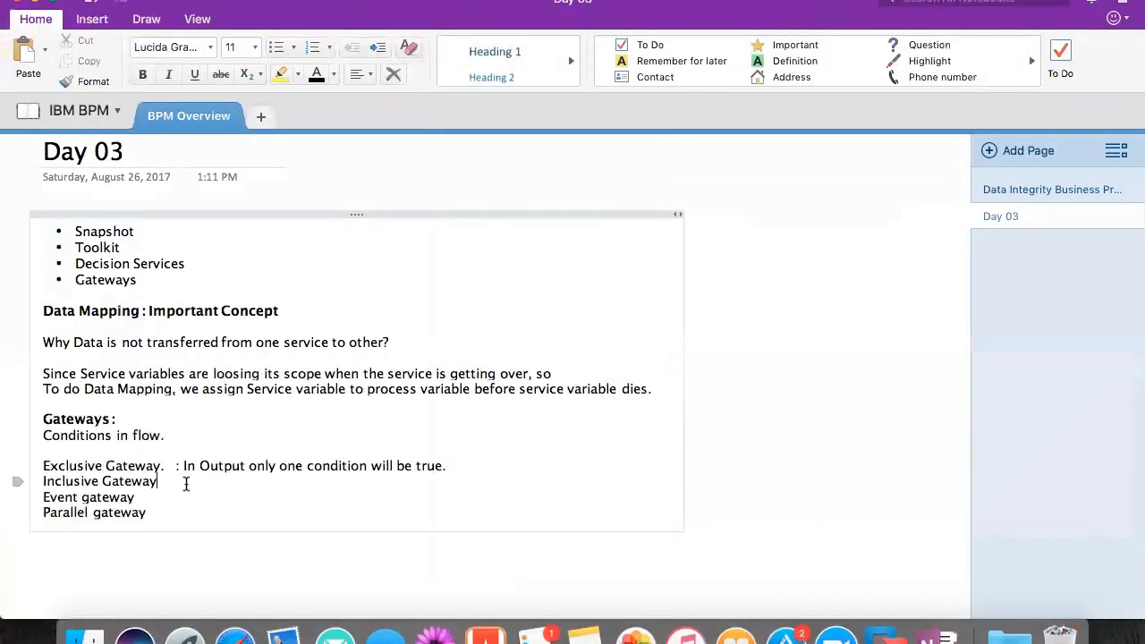
text(.   )
text(: In pou)
key(BackSpace)
key(BackSpace)
key(BackSpace)
text(Ouput more tha)
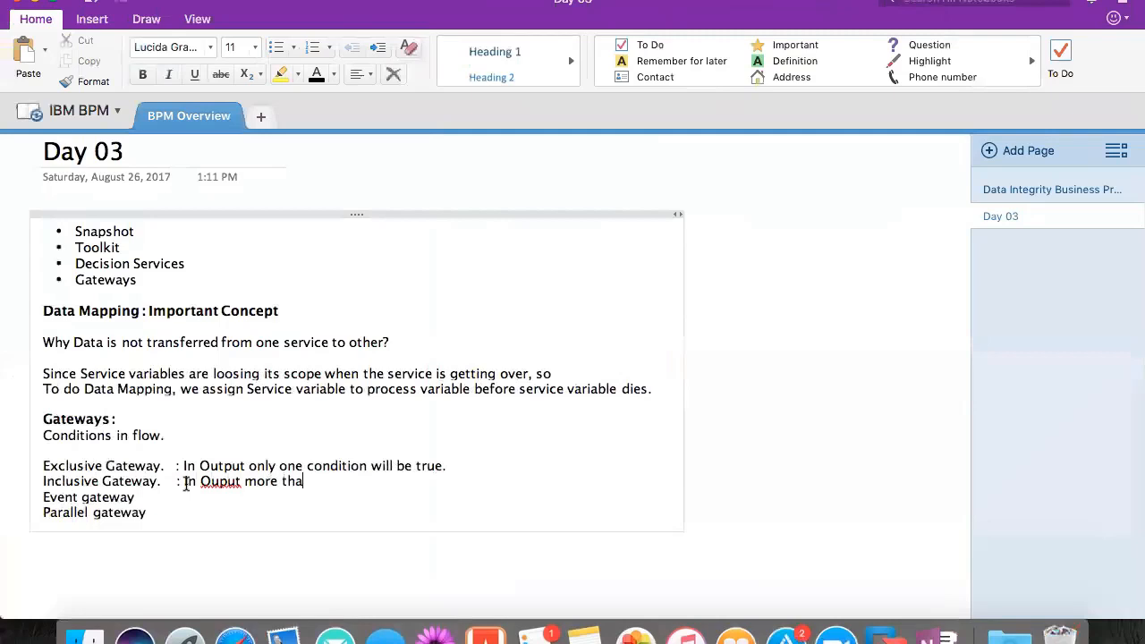
text(n one condition wi)
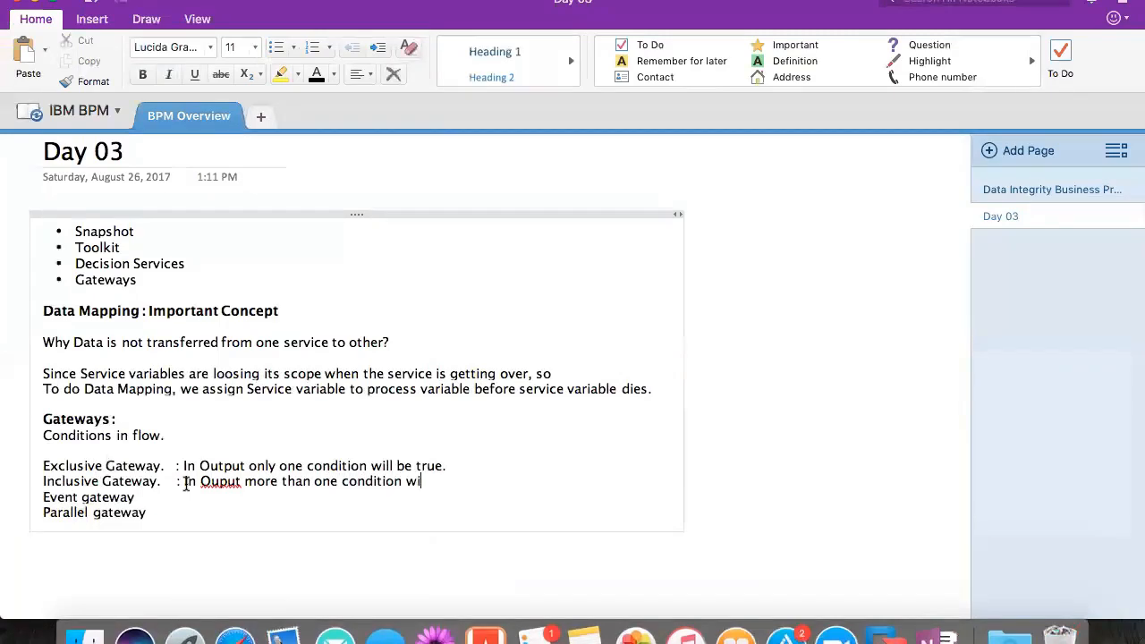
text(ll be true)
click(215, 481)
text(t)
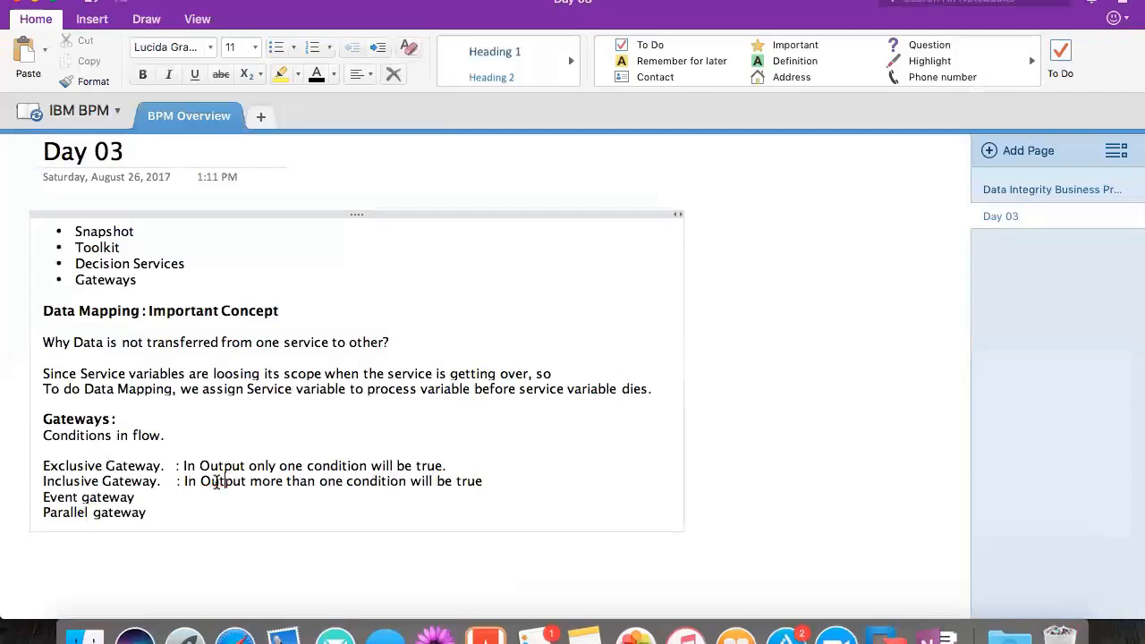
- Start the description after Parallel gateway with ': In output'
key(Down)
text(: In output all)
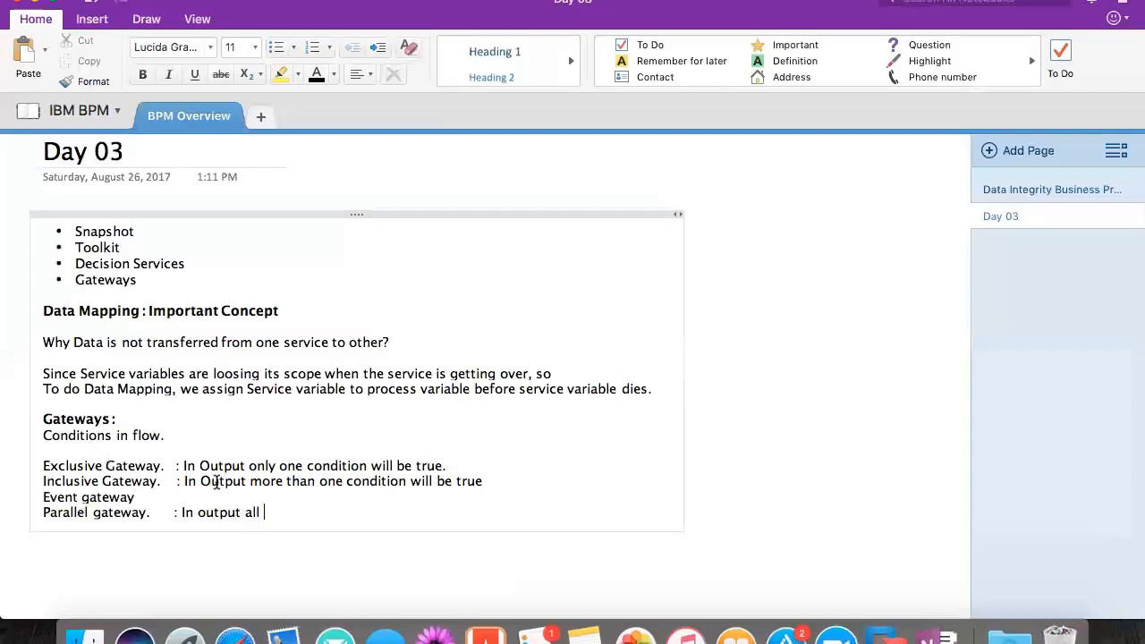
key(BackSpace)
key(BackSpace)
key(BackSpace)
key(BackSpace)
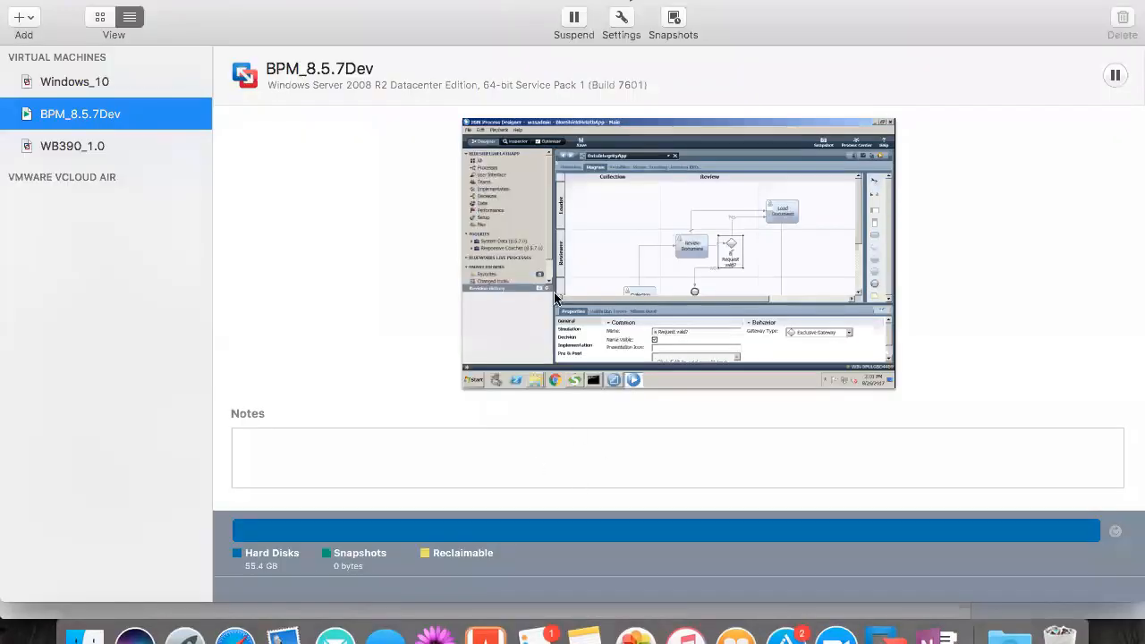
- Check the gateway diagram in BPM_8.5.7Dev, then finish OneNote's Parallel gateway line with 'there is no conditio and whatever input comes, we send same input to output.'
double_click(124, 115)
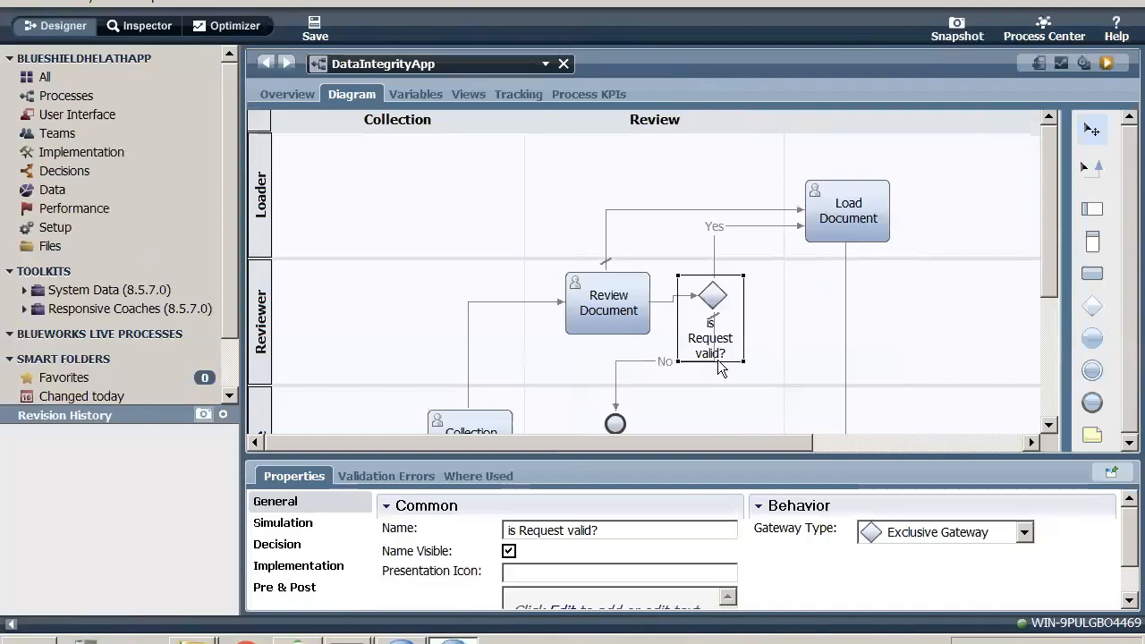
key(ctrl+Left)
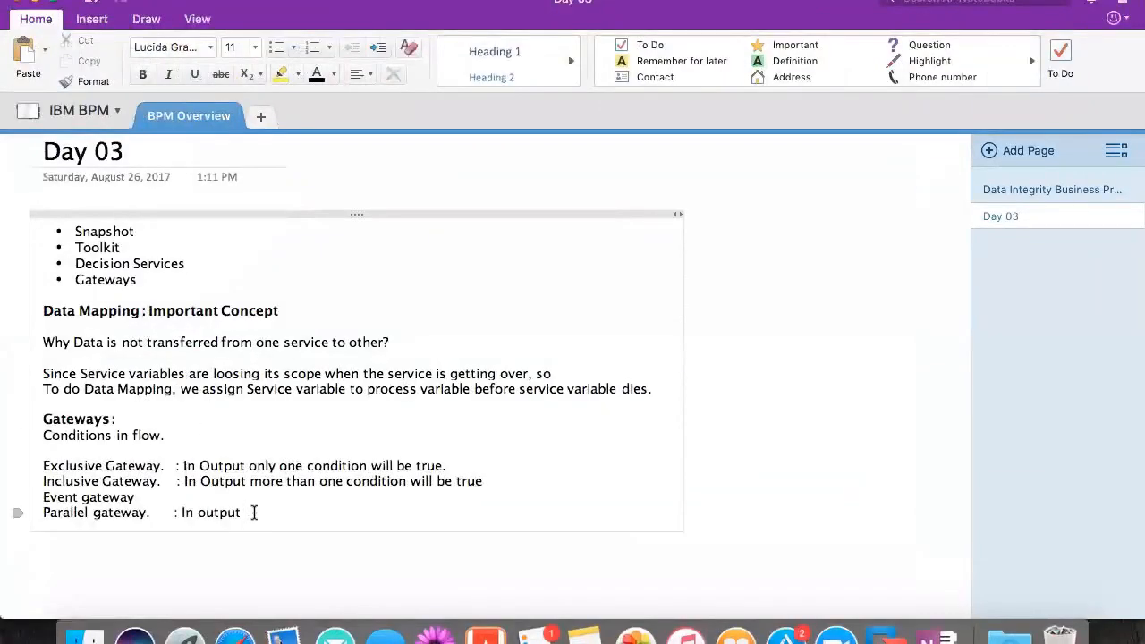
text(there is no condit)
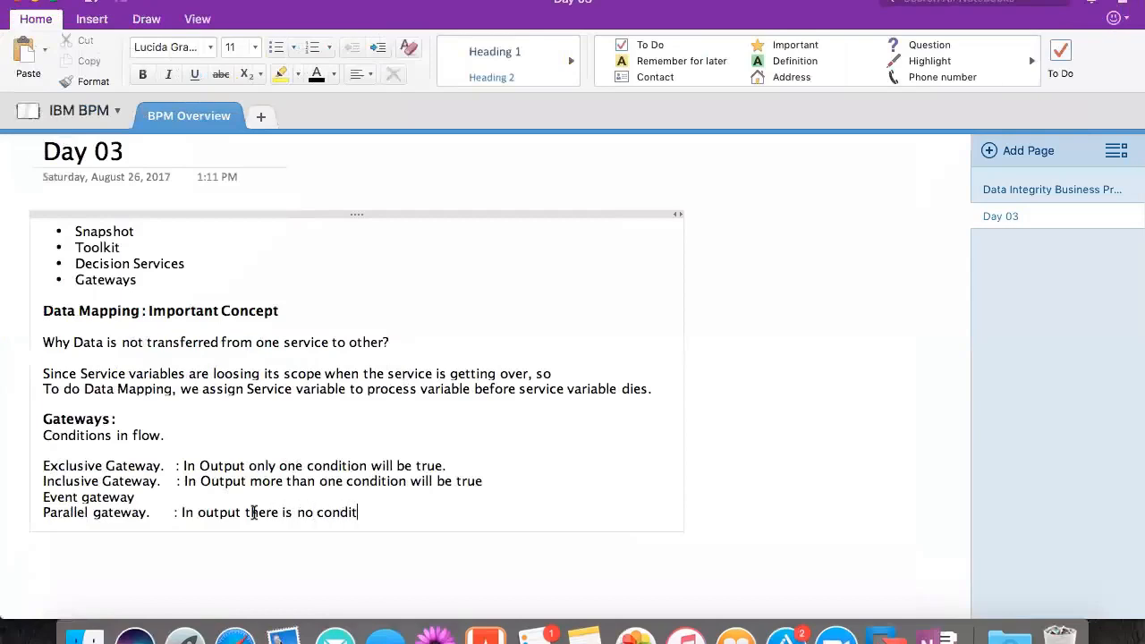
text(io and whatever in)
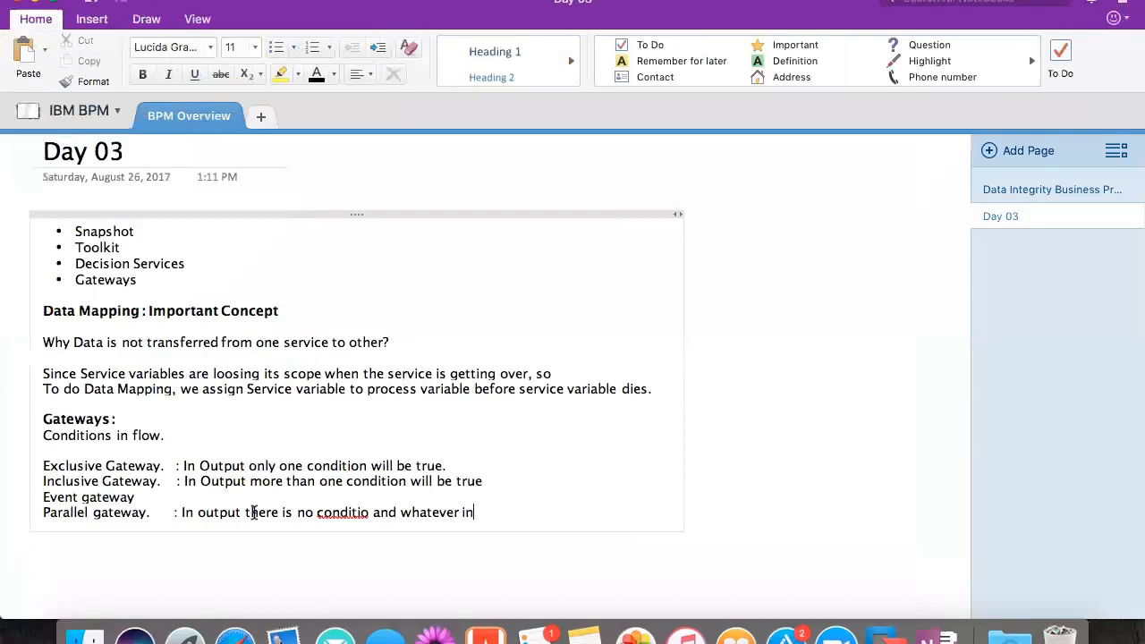
text(put comes, we send )
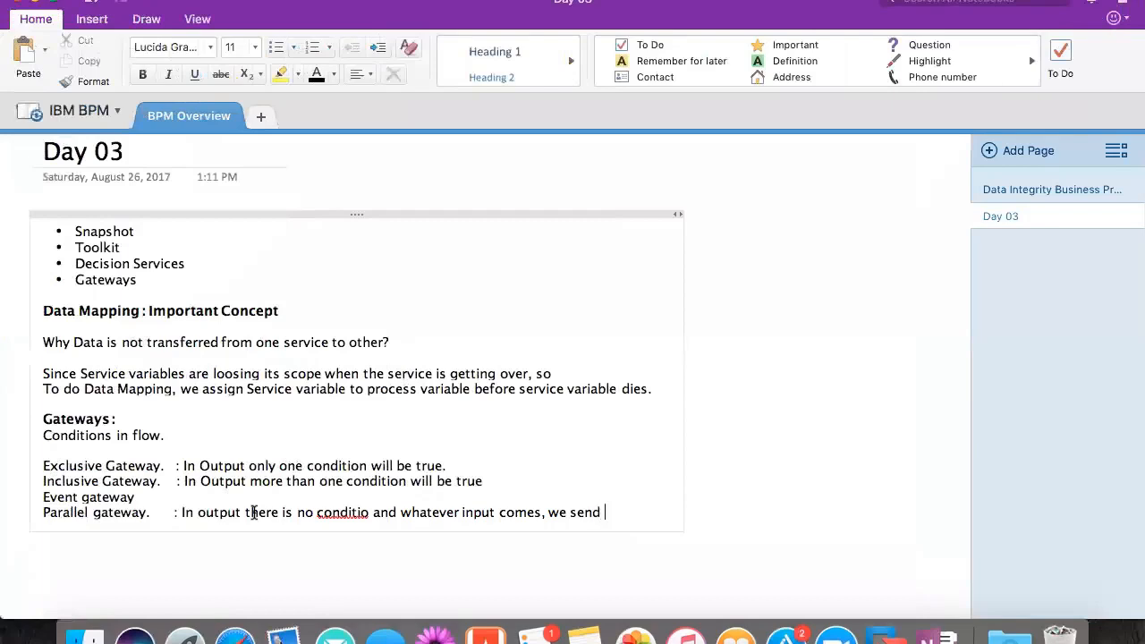
text(same ino)
key(BackSpace)
text(put to)
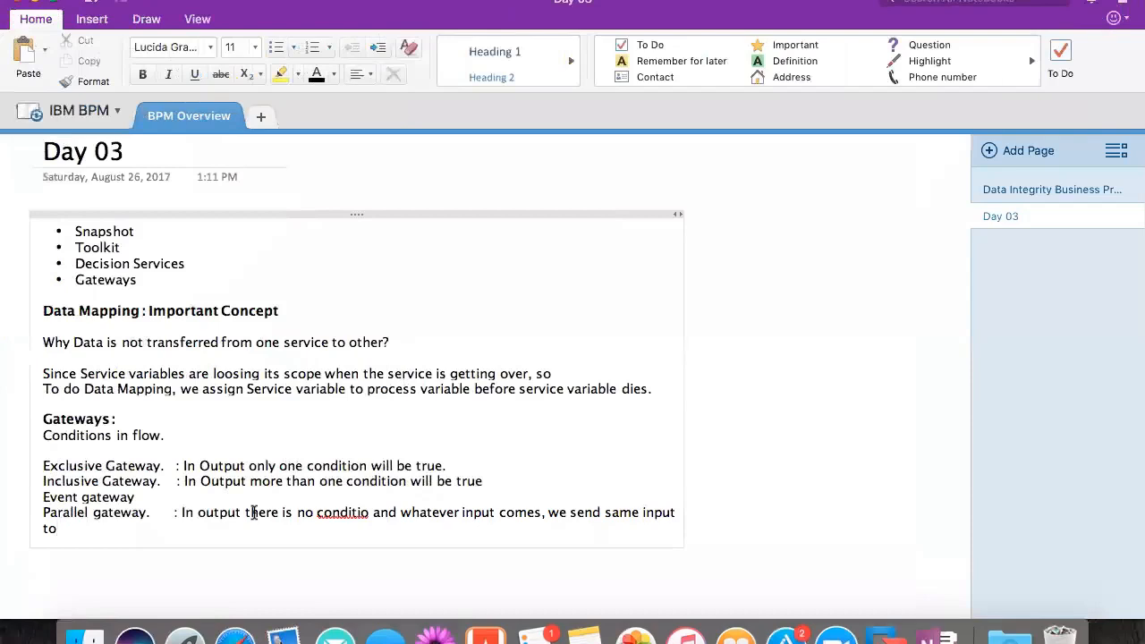
text( output.)
key(Return)
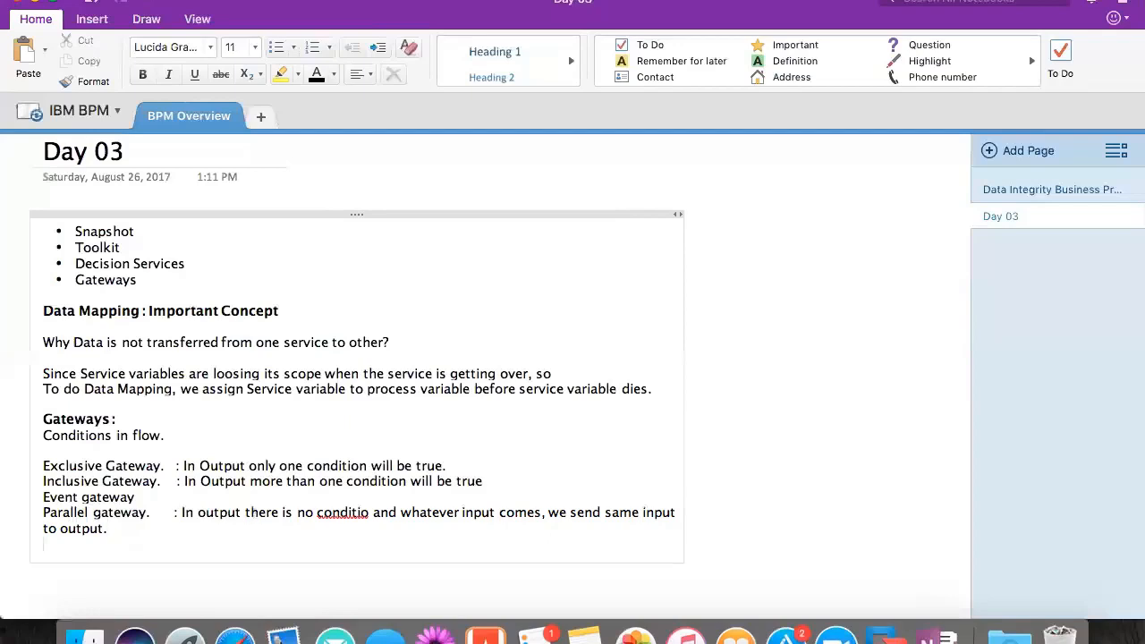
- Describe Event gateway as ': There should be some external event (Time event, Message Event)'
click(199, 498)
text(There should be)
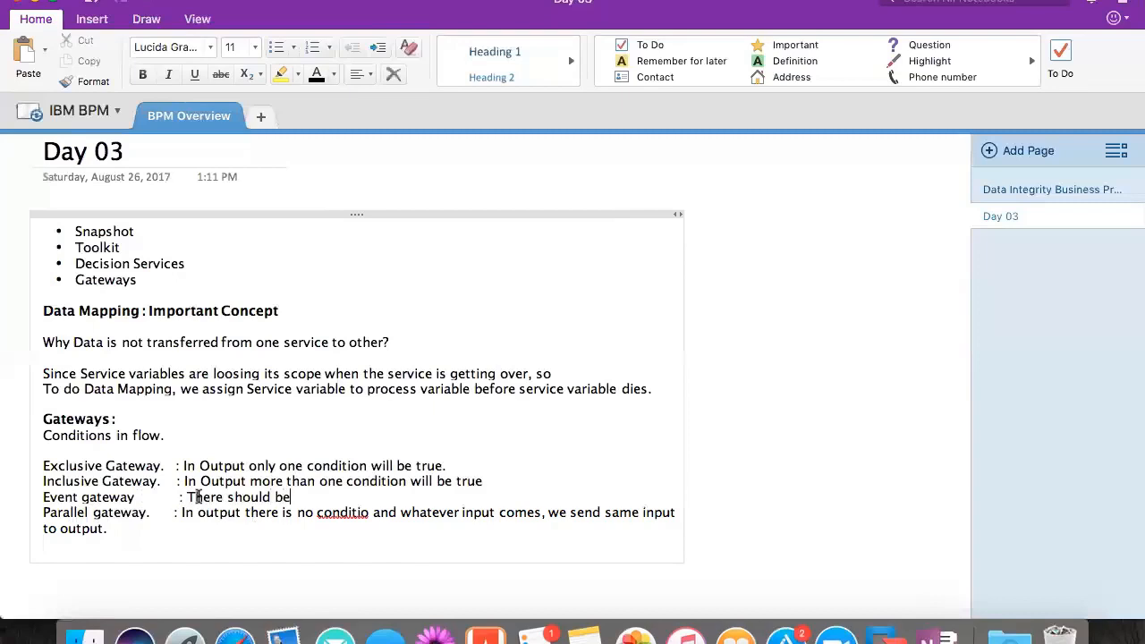
text( some external ev)
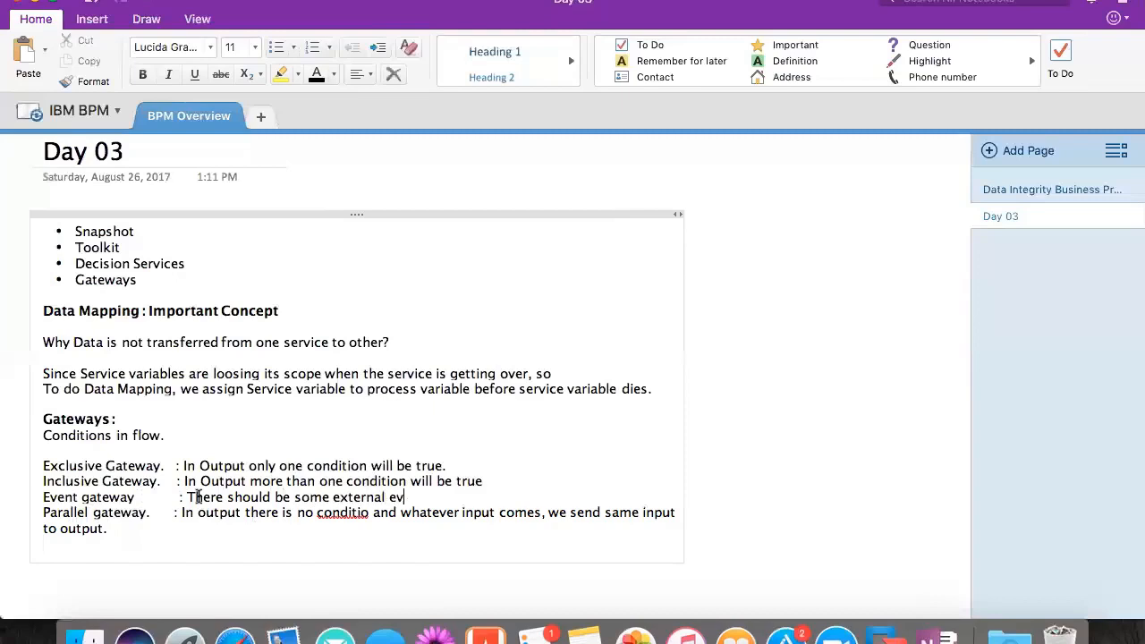
text(ent)
text( ()Time)
key(BackSpace)
key(BackSpace)
key(BackSpace)
key(BackSpace)
text(Time event)
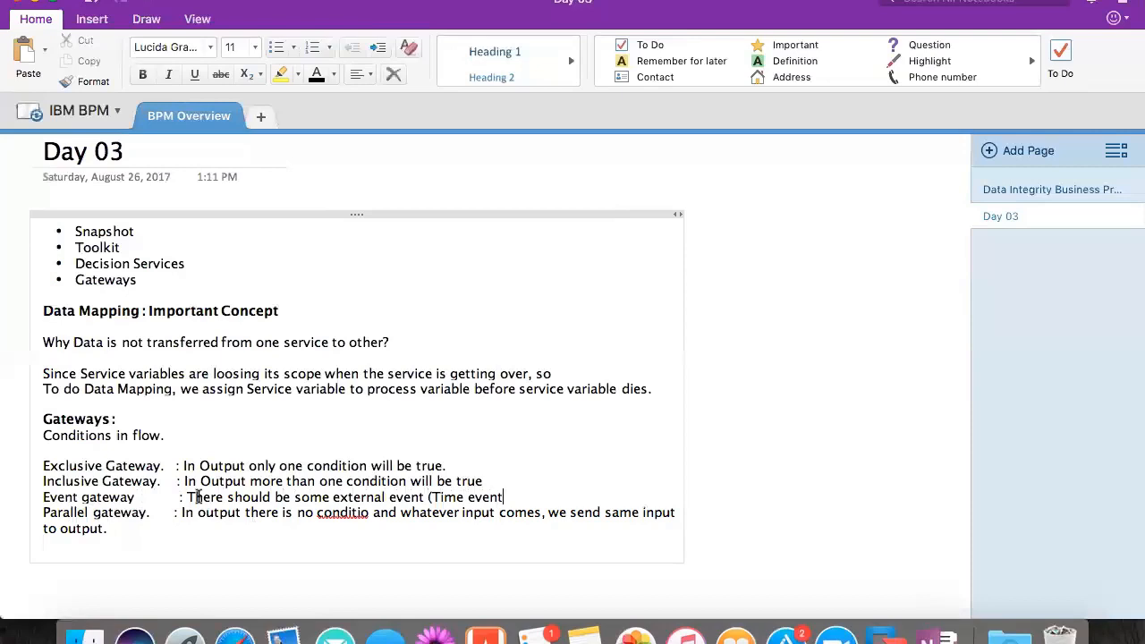
text(, Message Event)
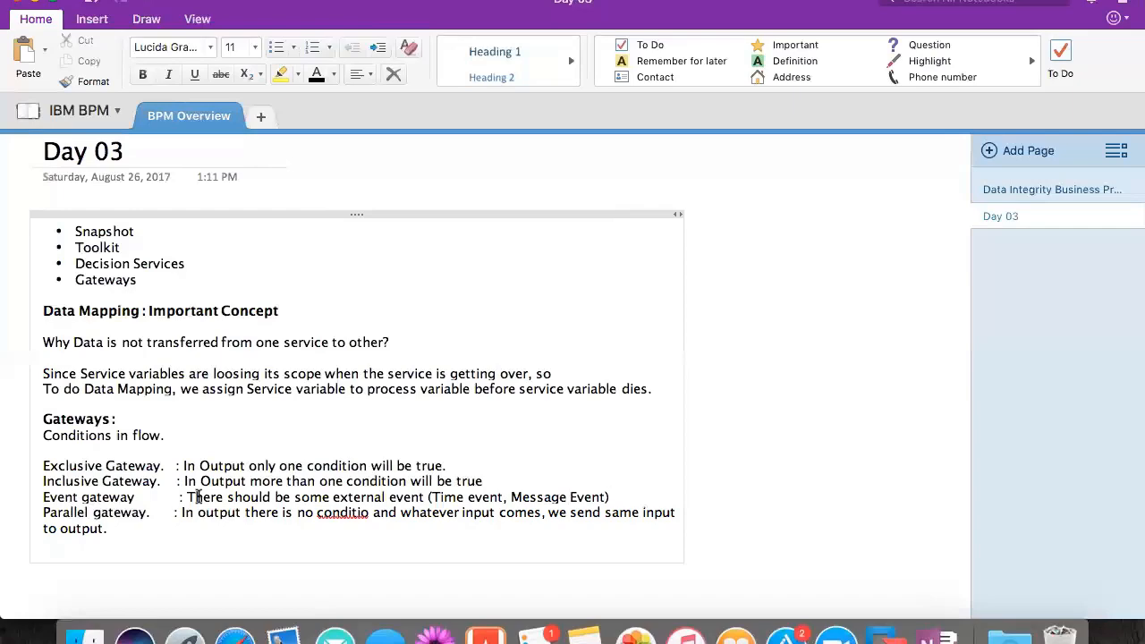
- Switch to the BPM_8.5.7Dev virtual machine and assign wokItemProcess.review.isValidRequest as the Yes (Load Document) condition variable in the gateway's implementation
key(super+Tab)
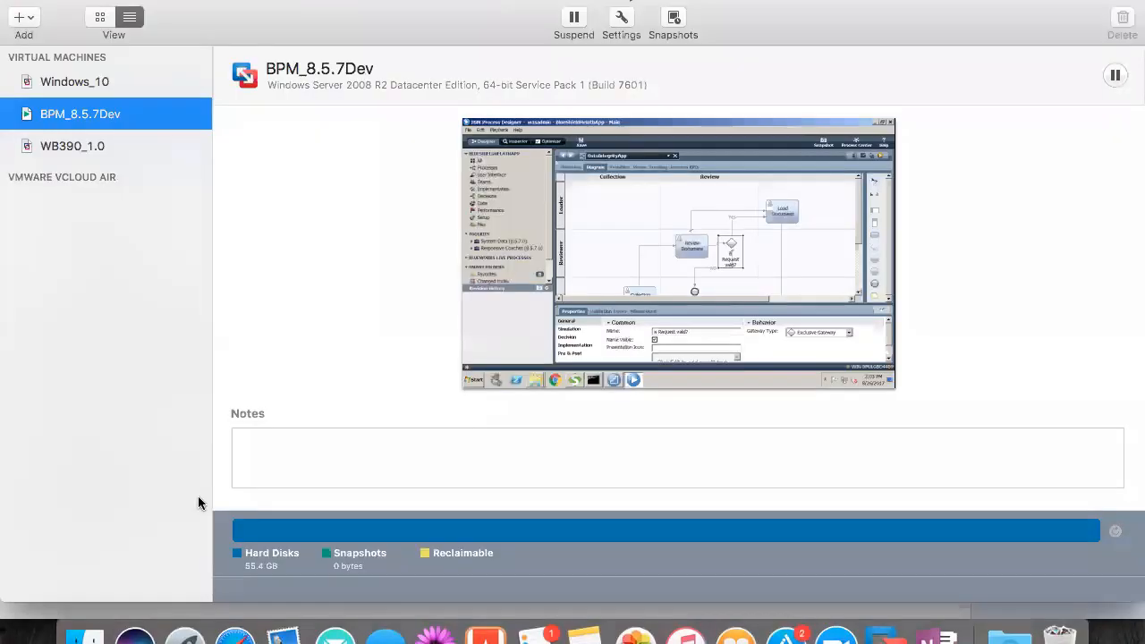
key(super+Tab)
key(super+Tab)
double_click(136, 114)
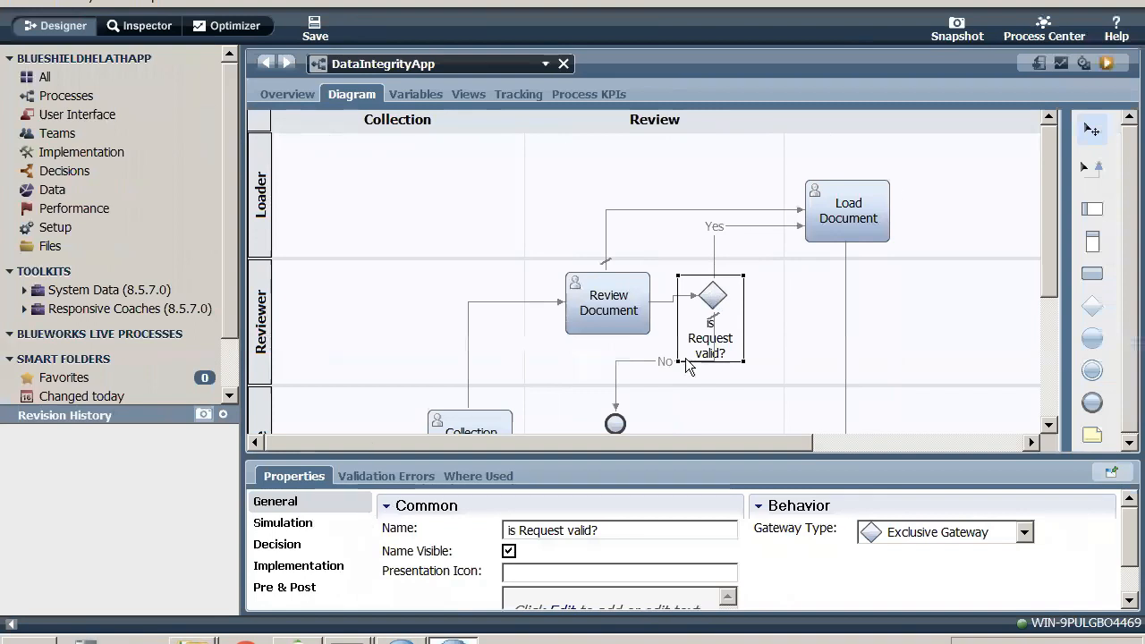
click(320, 572)
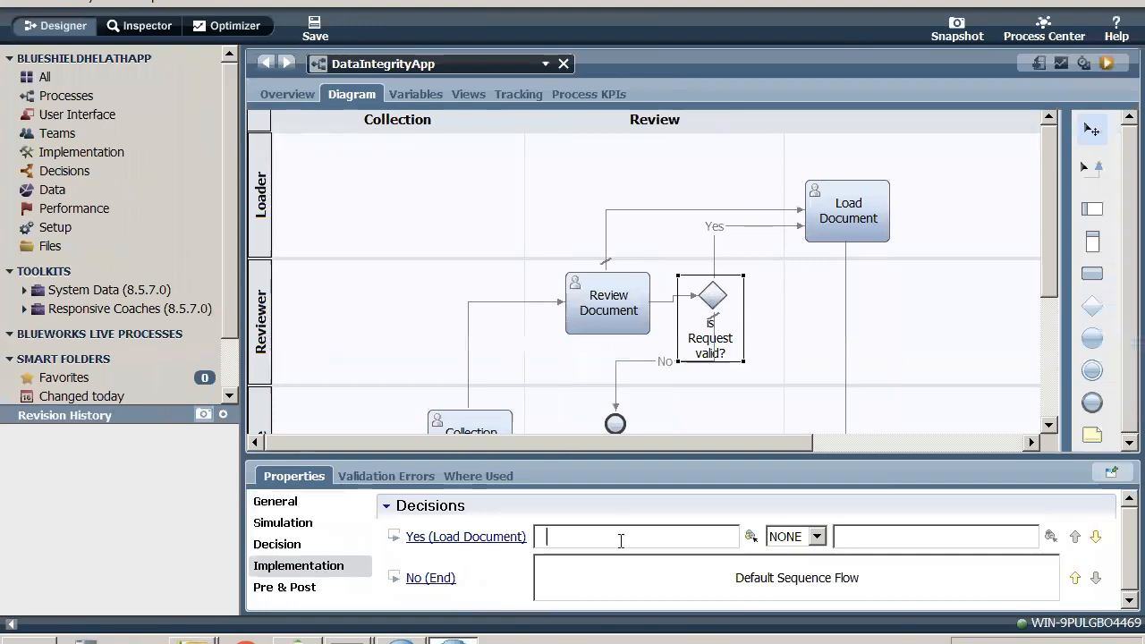
click(751, 536)
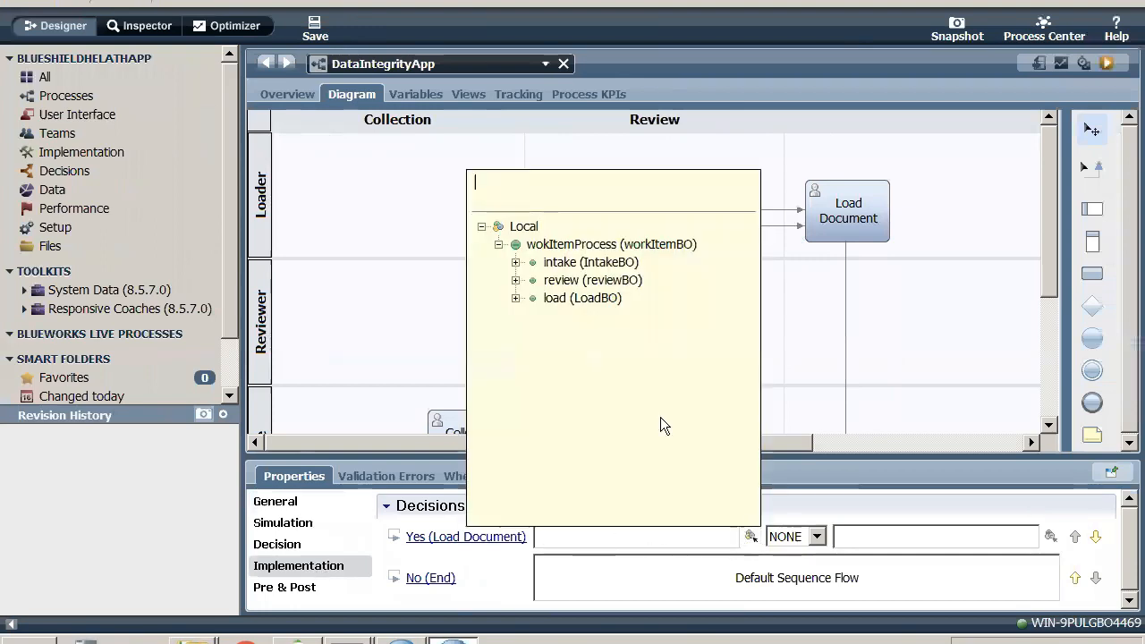
click(515, 262)
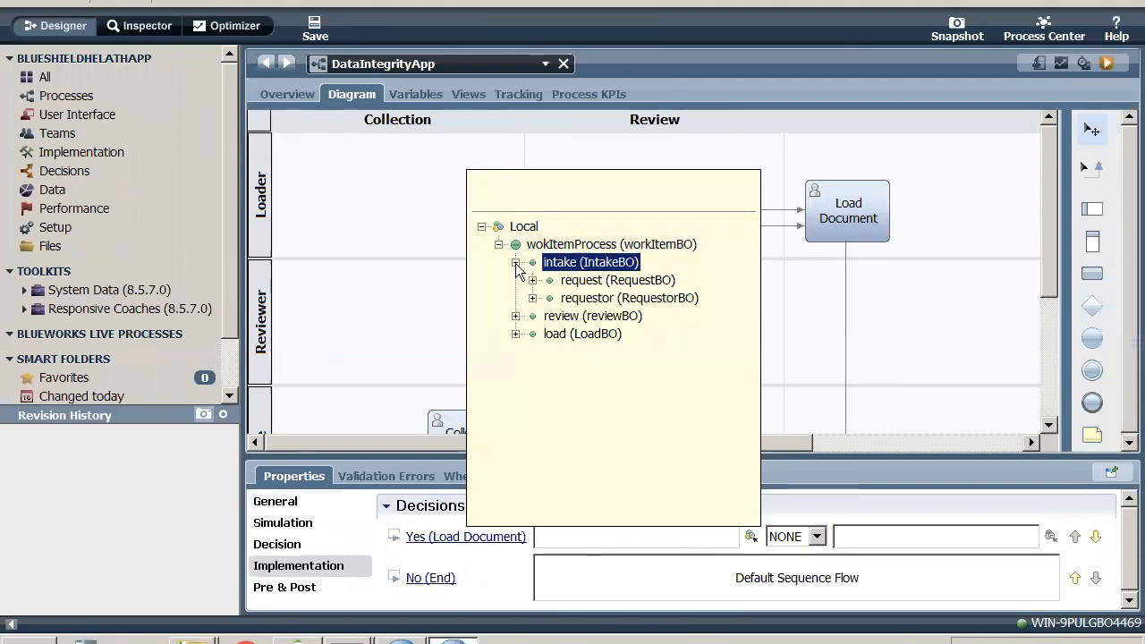
click(516, 262)
click(515, 281)
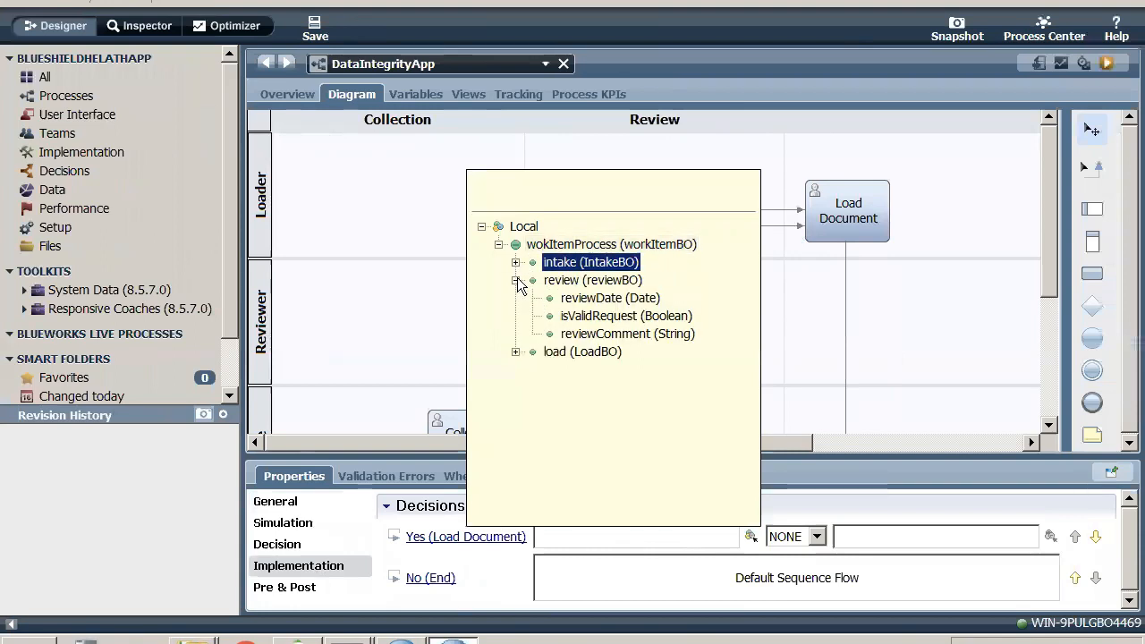
click(586, 298)
click(587, 315)
double_click(587, 316)
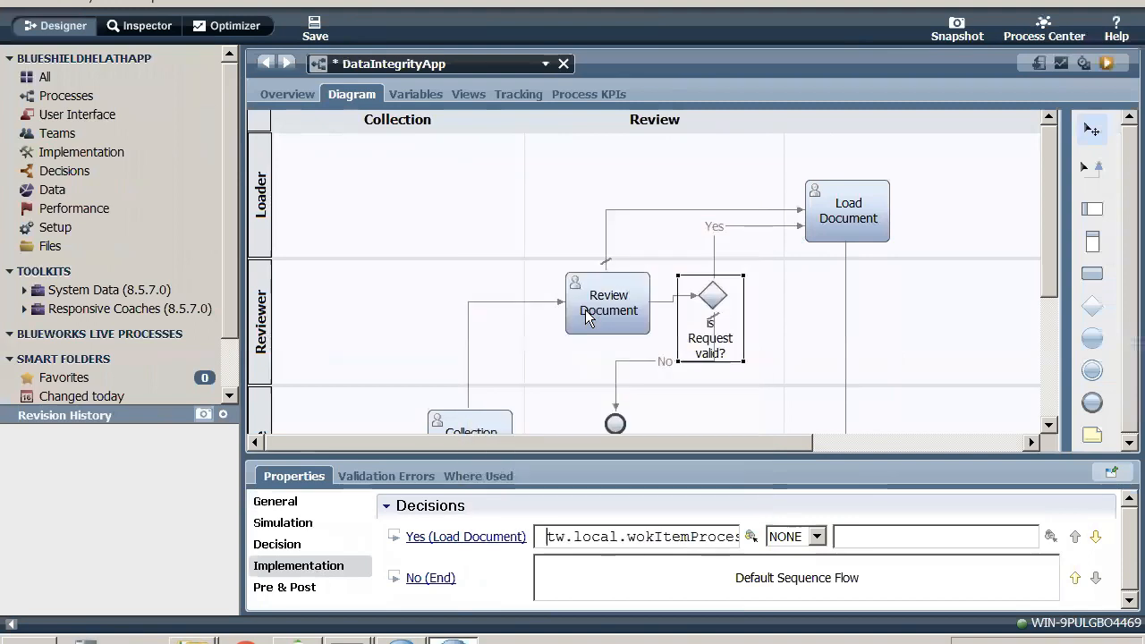
- Reselect the 'is Request valid?' gateway and pick review.isValidRequest again as the variable for the Yes (Load Document) decision
click(587, 315)
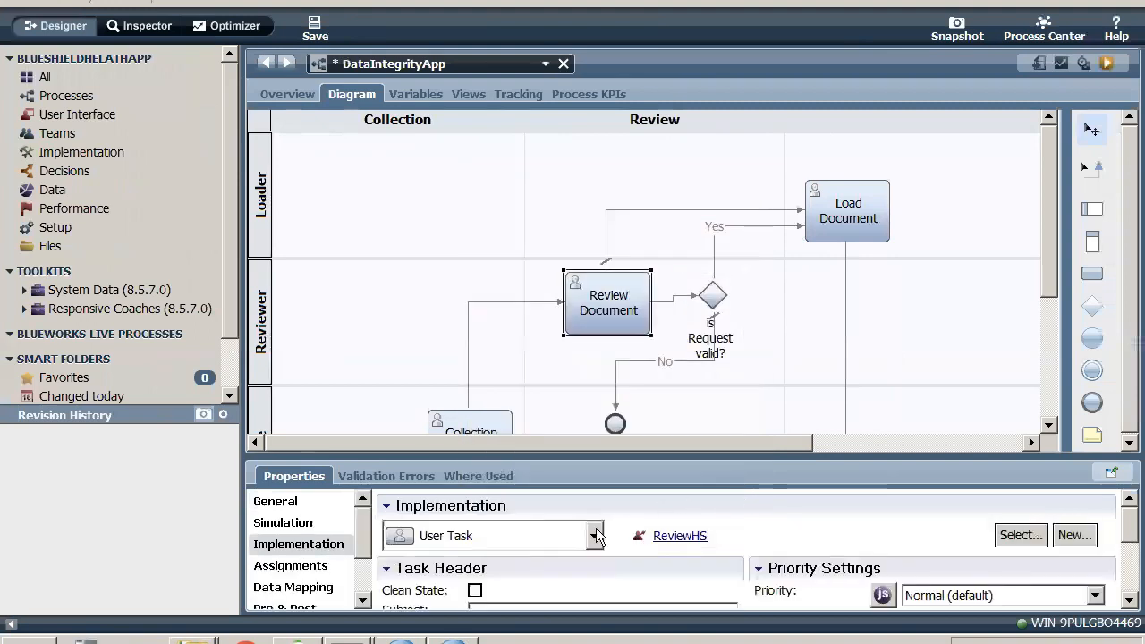
click(710, 300)
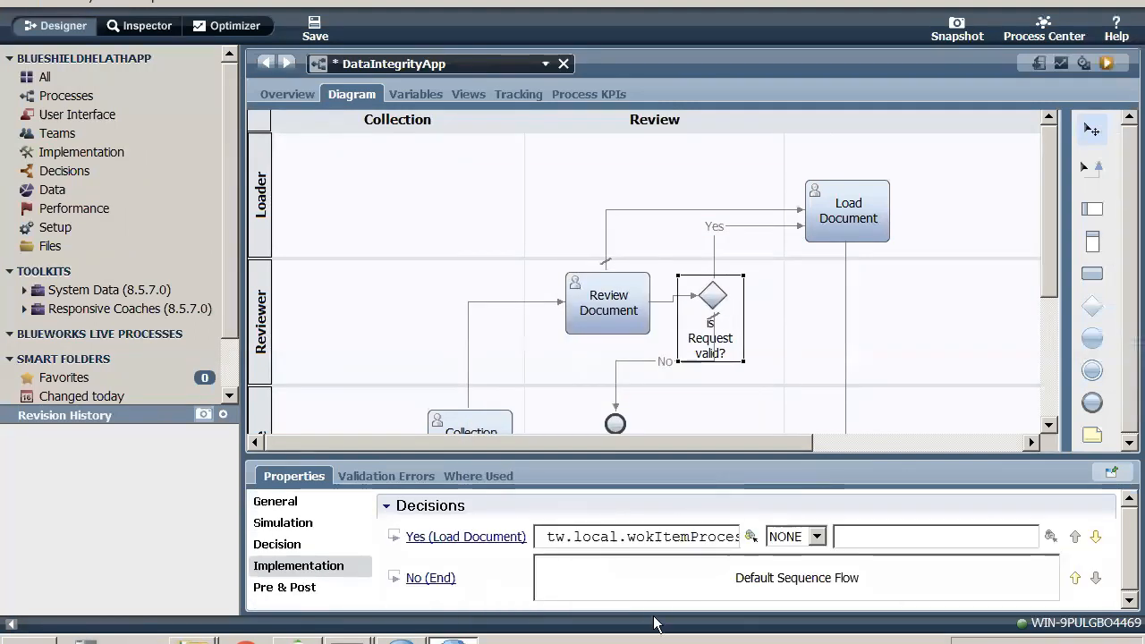
click(751, 537)
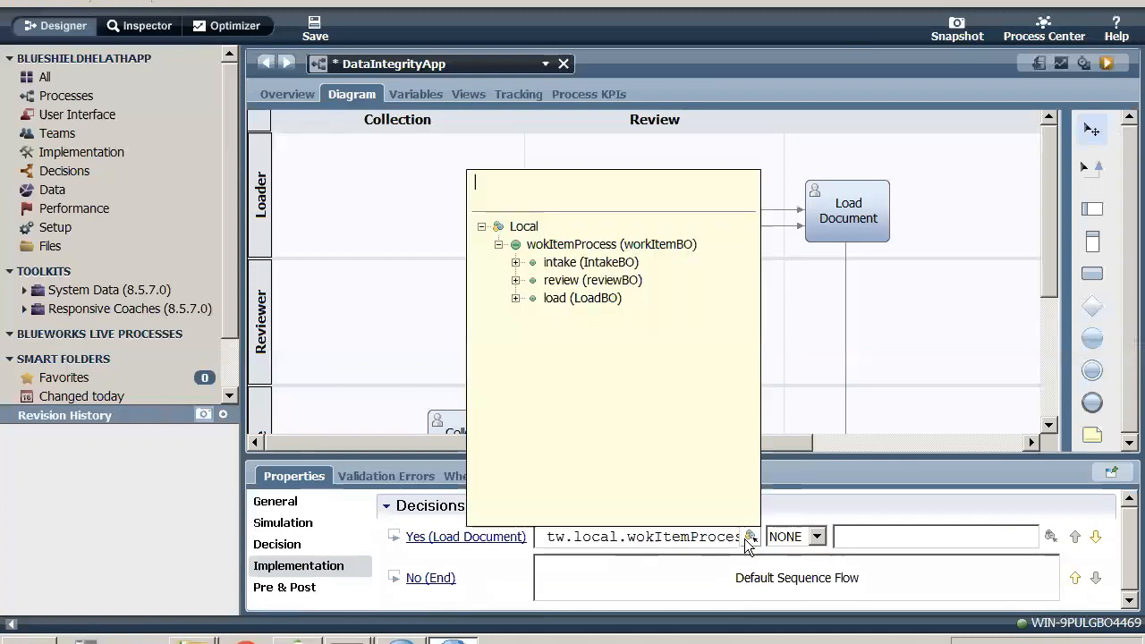
click(537, 263)
click(517, 281)
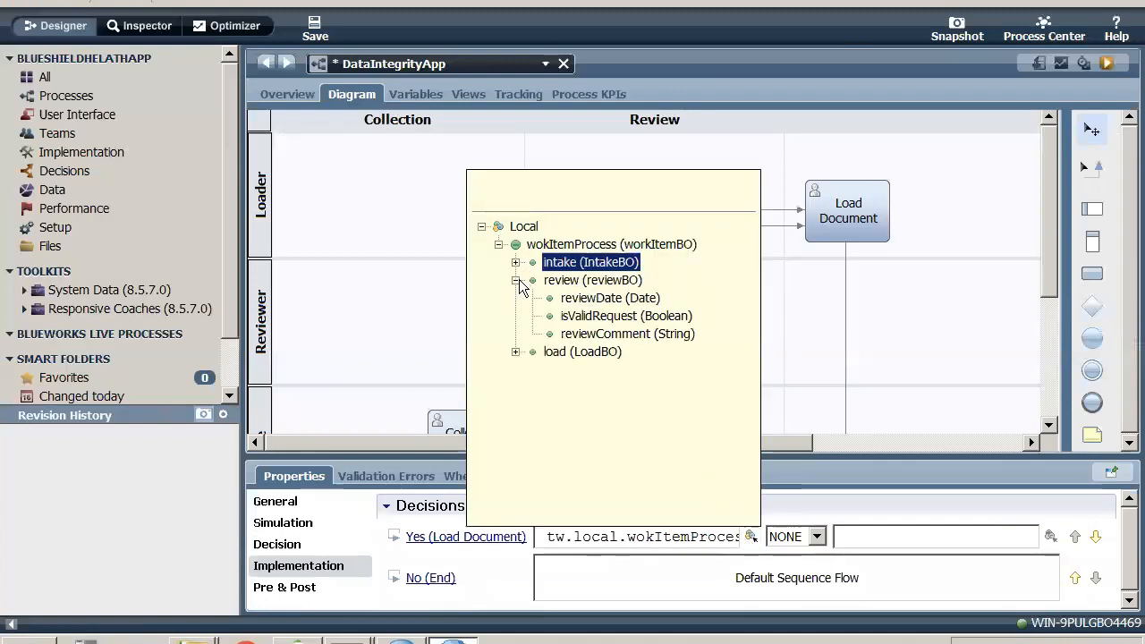
click(581, 318)
double_click(582, 319)
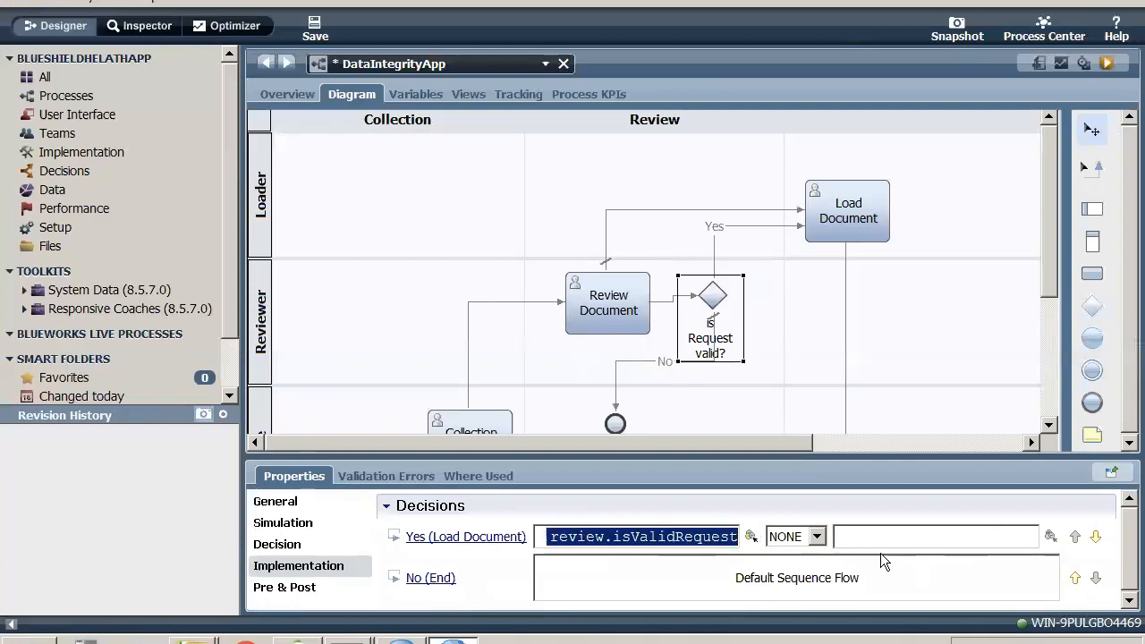
- Complete the Yes (Load Document) condition with the == operator and the value true, and save the process
click(818, 539)
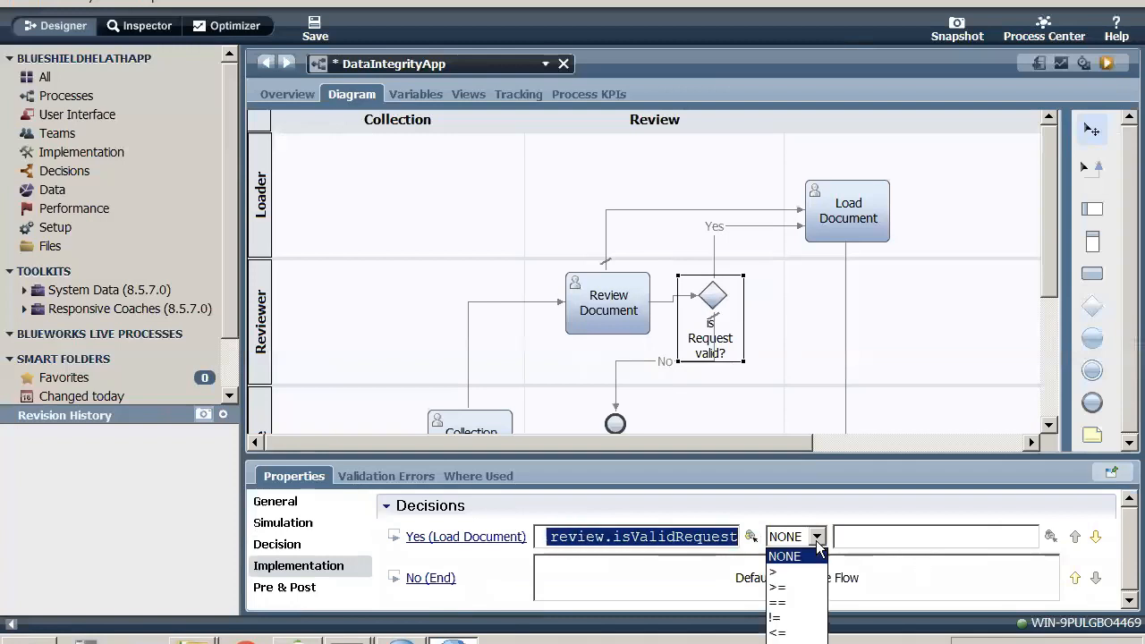
click(779, 604)
click(862, 538)
text(t)
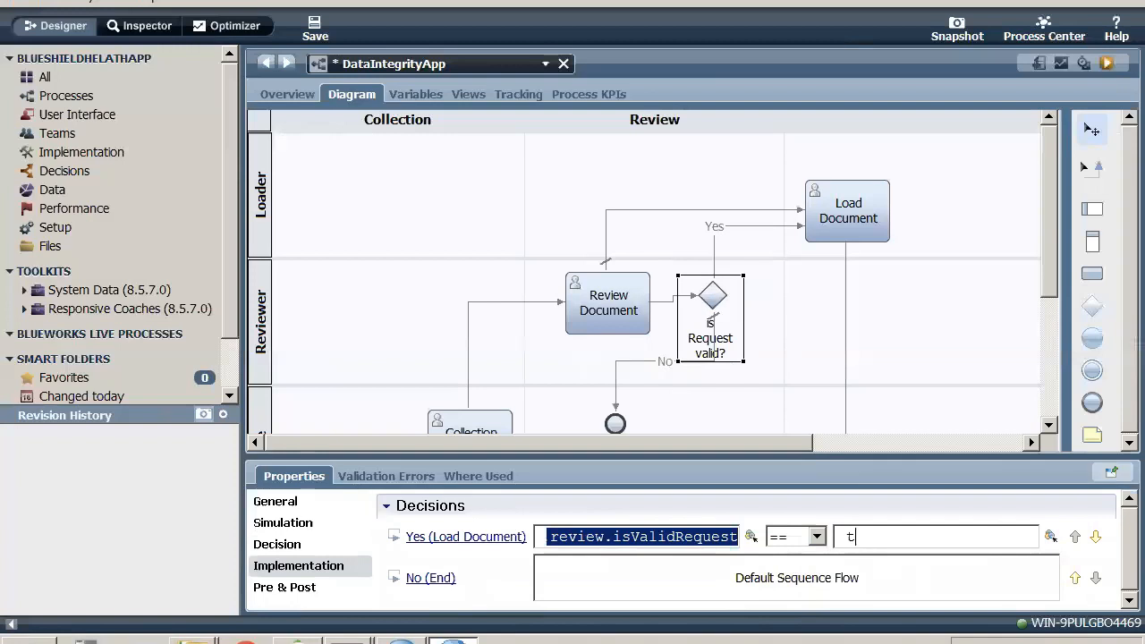
text(rue)
key(ctrl+s)
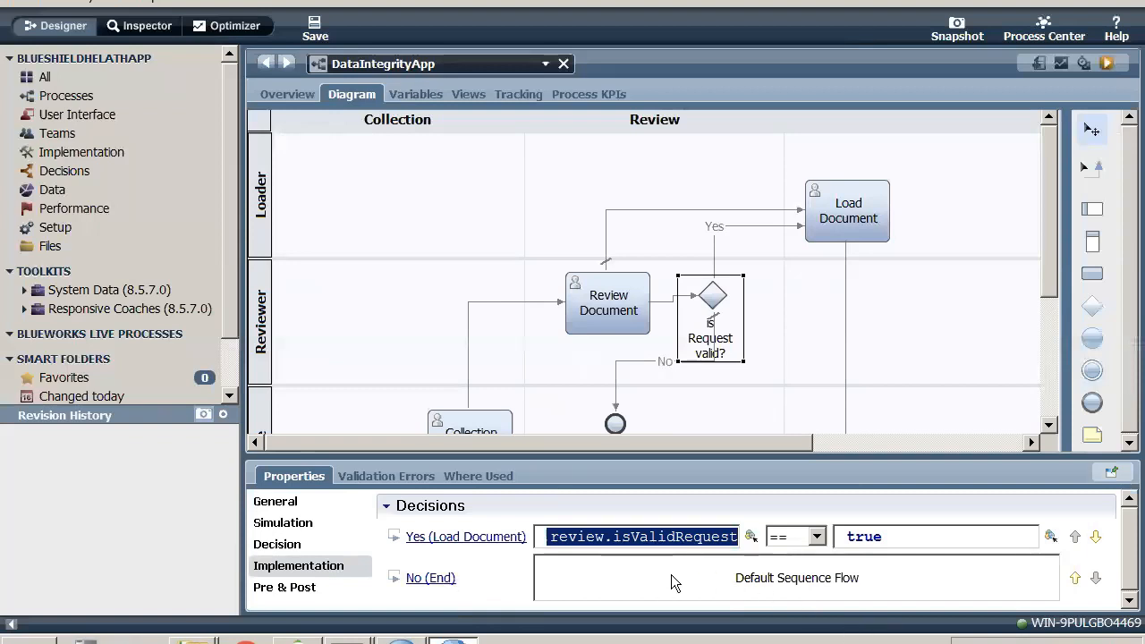
- Reorder the decisions so Yes (Load Document) is the default flow, and assign review.isValidRequest as the No (End) condition variable
click(1094, 537)
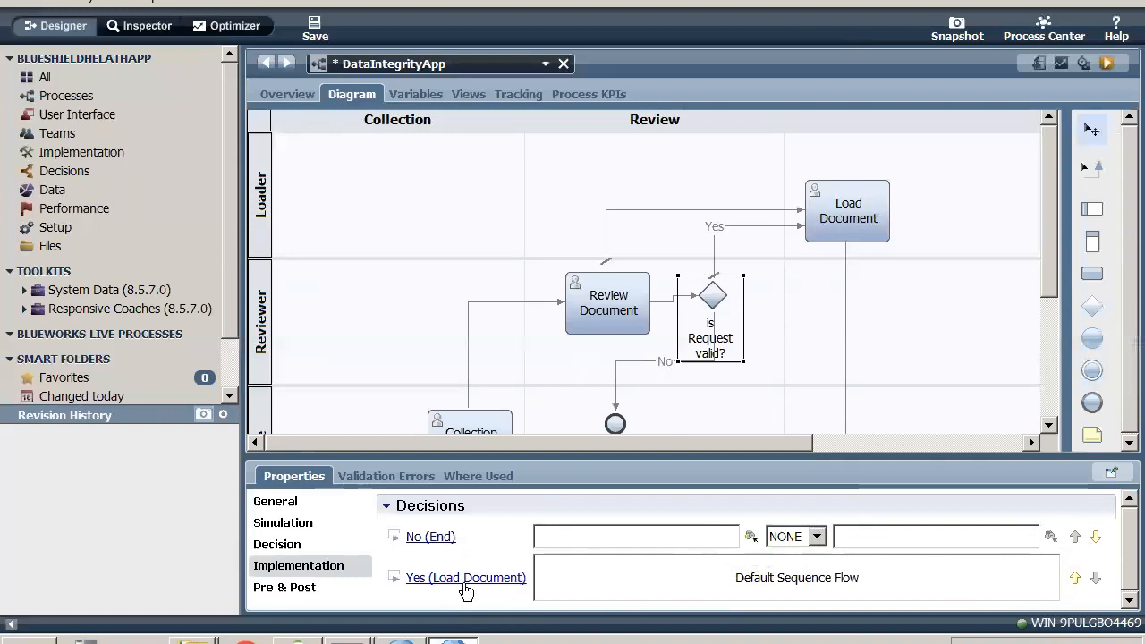
click(750, 536)
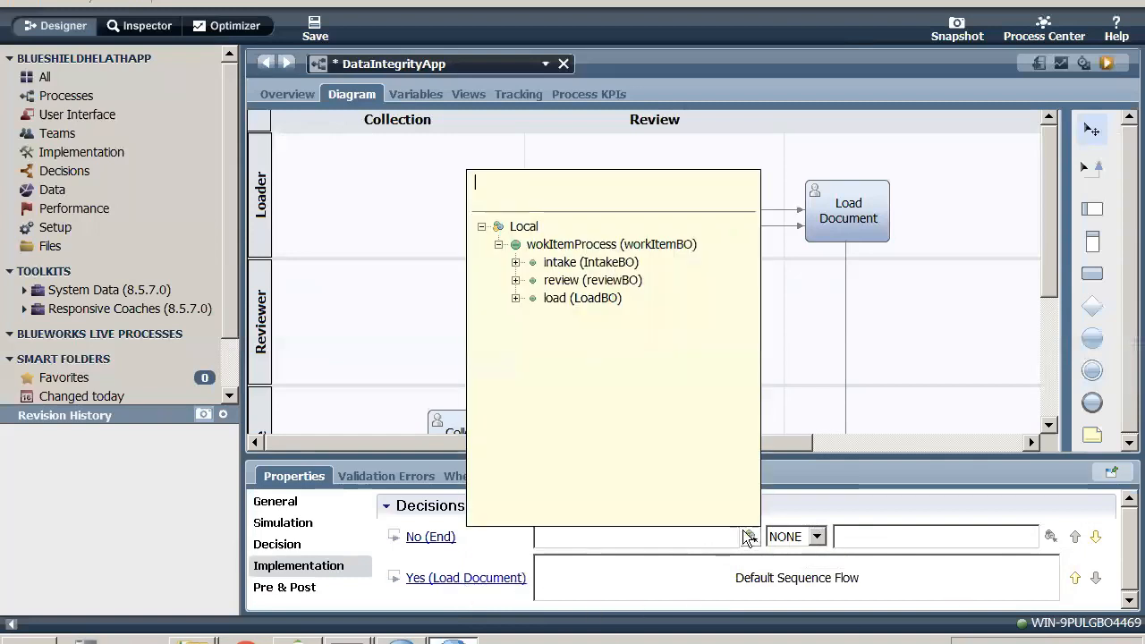
click(515, 263)
click(536, 316)
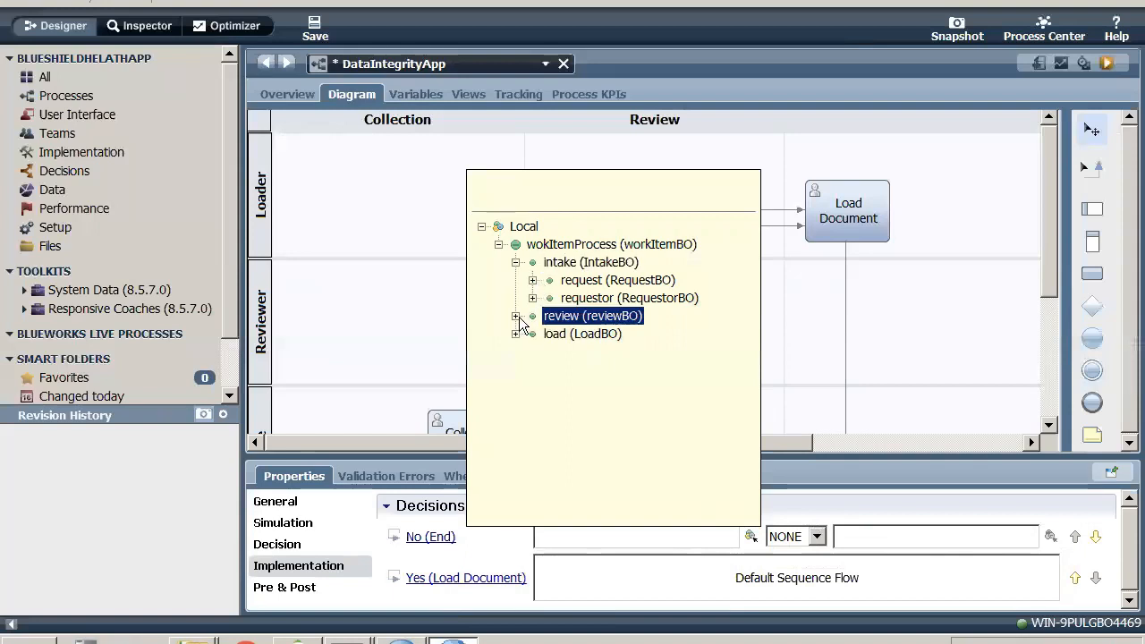
click(516, 316)
click(578, 353)
double_click(577, 354)
click(577, 354)
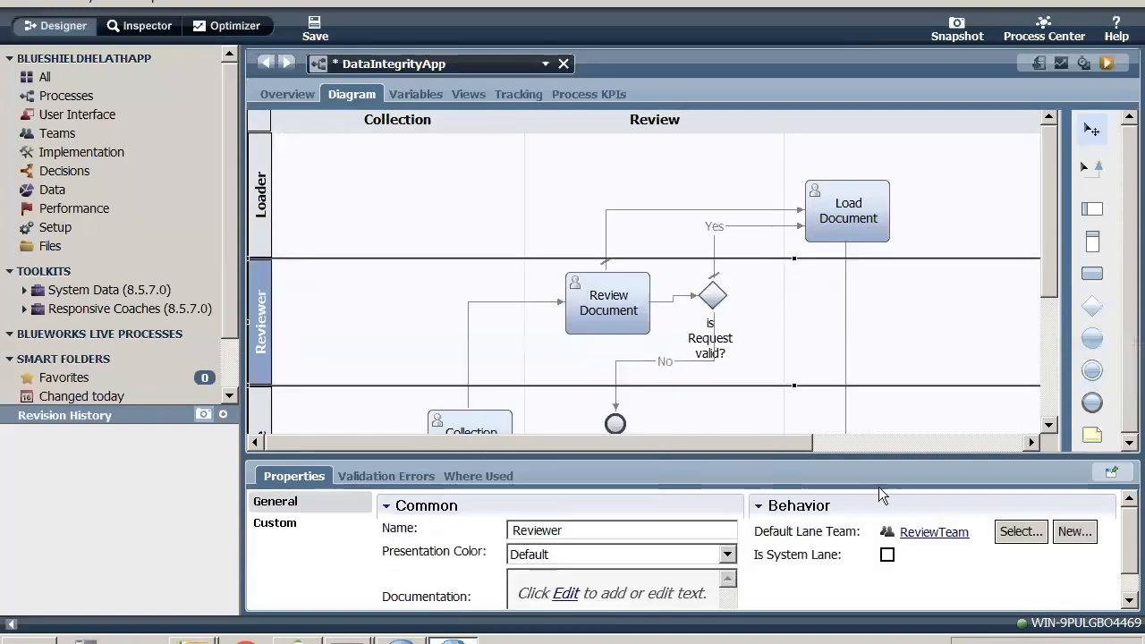
- Complete the gateway's No (End) condition with the == operator and the value false, and save the process
click(716, 290)
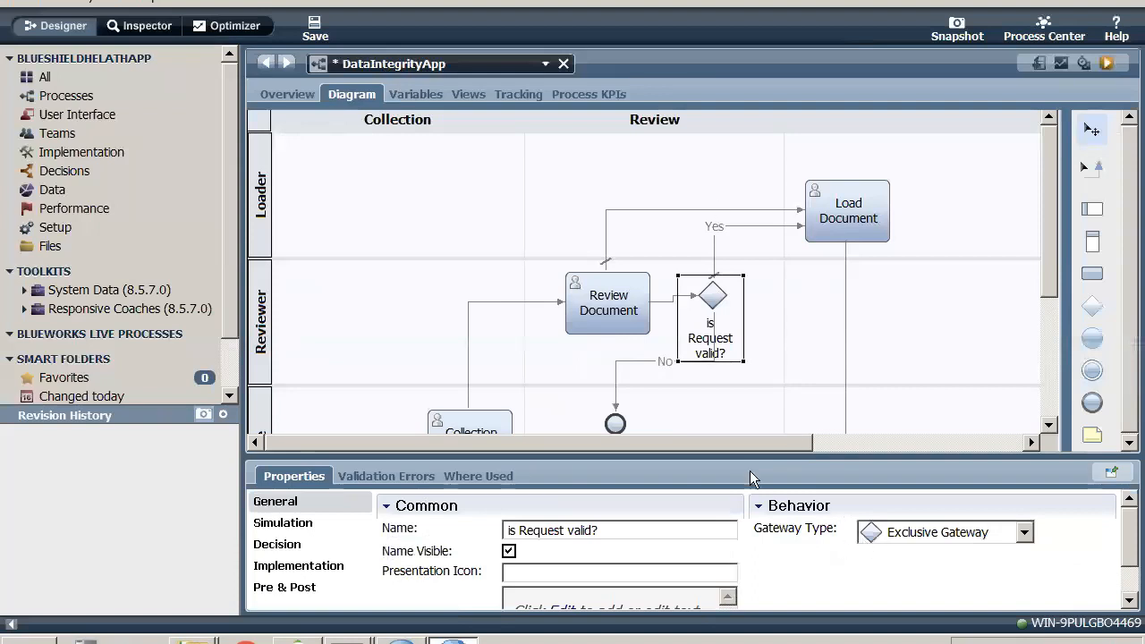
click(301, 572)
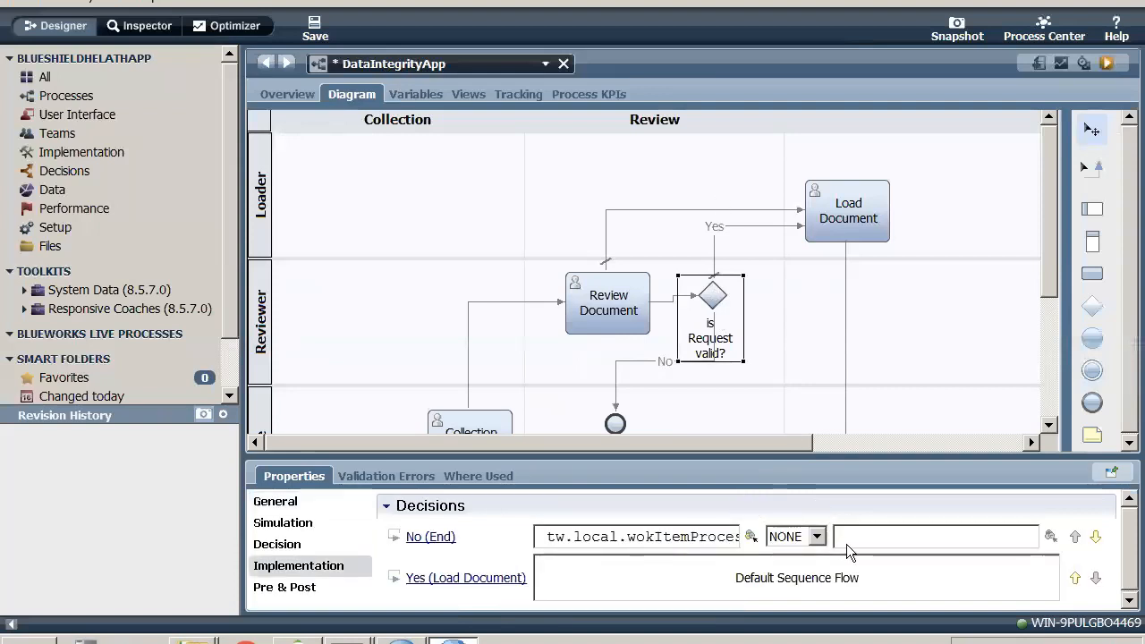
click(818, 537)
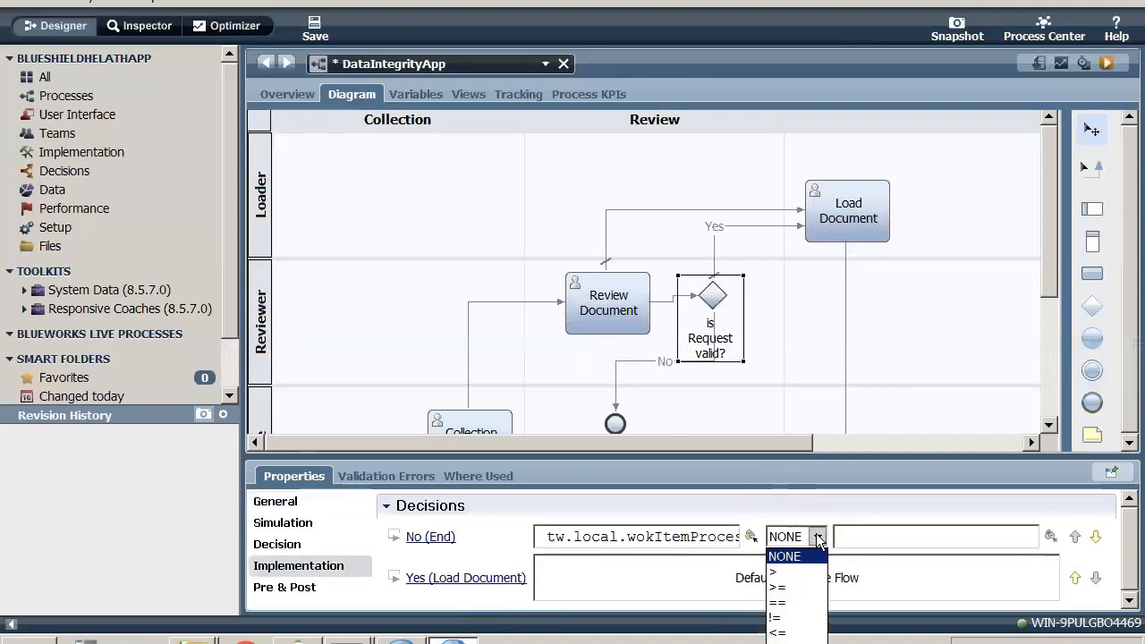
click(779, 602)
click(866, 544)
text(false)
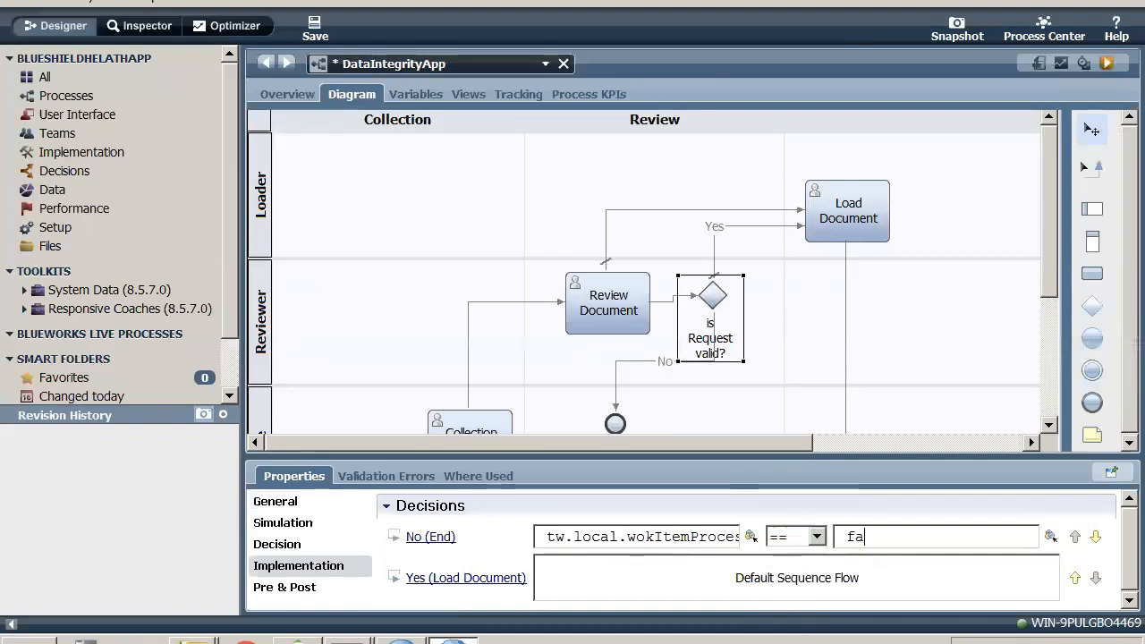
click(315, 28)
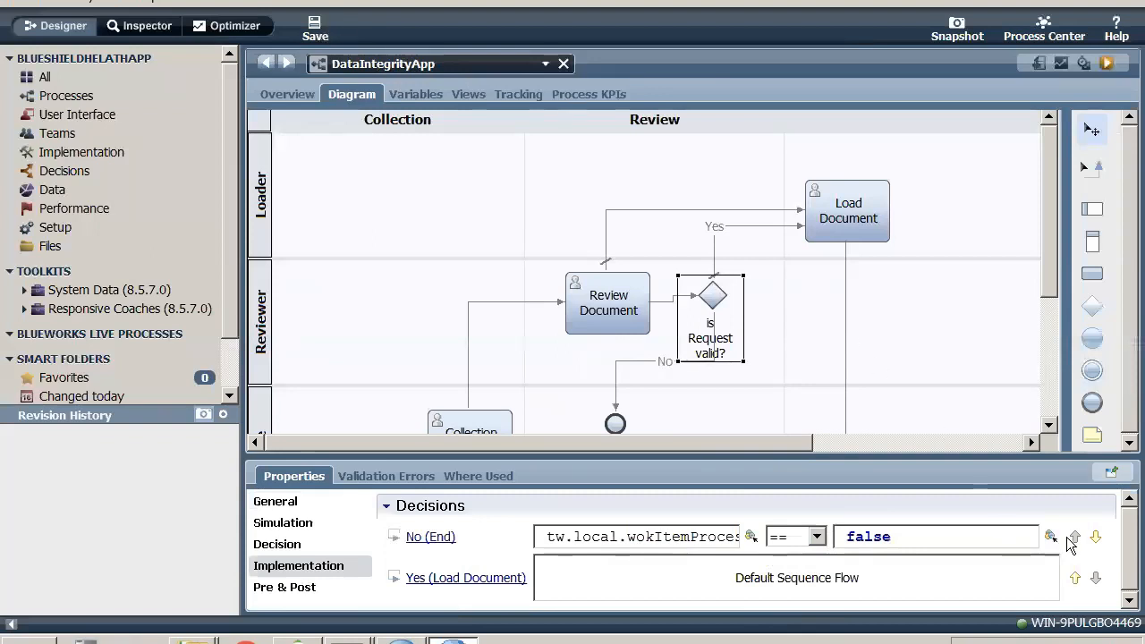
- Reorder the gateway's decisions so No (End) becomes the default sequence flow, and save the process
click(1095, 537)
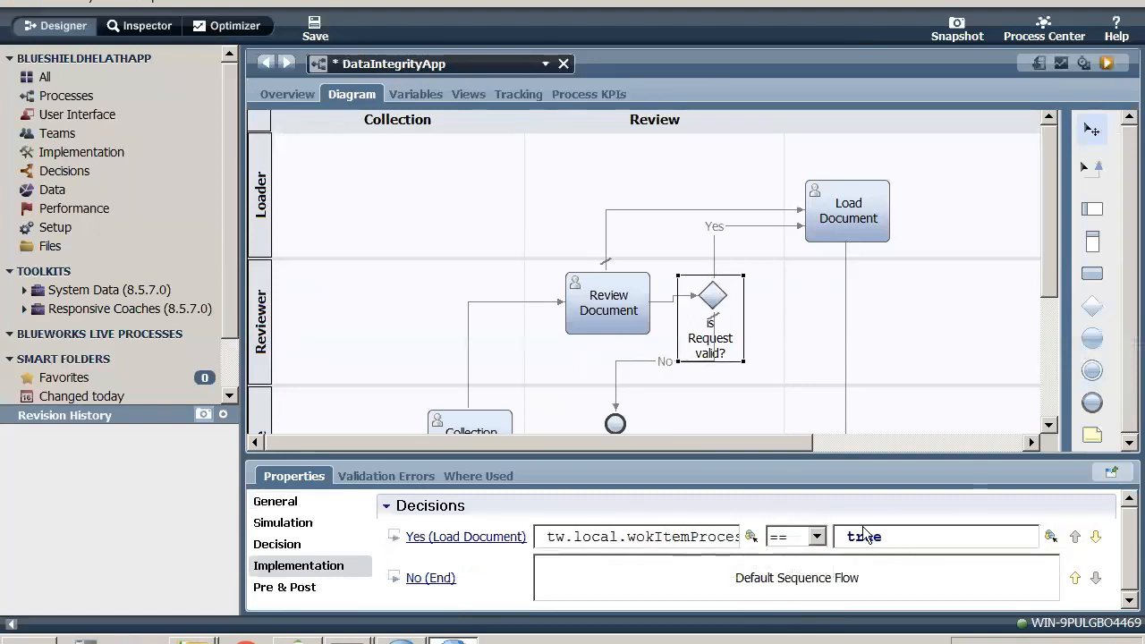
click(315, 29)
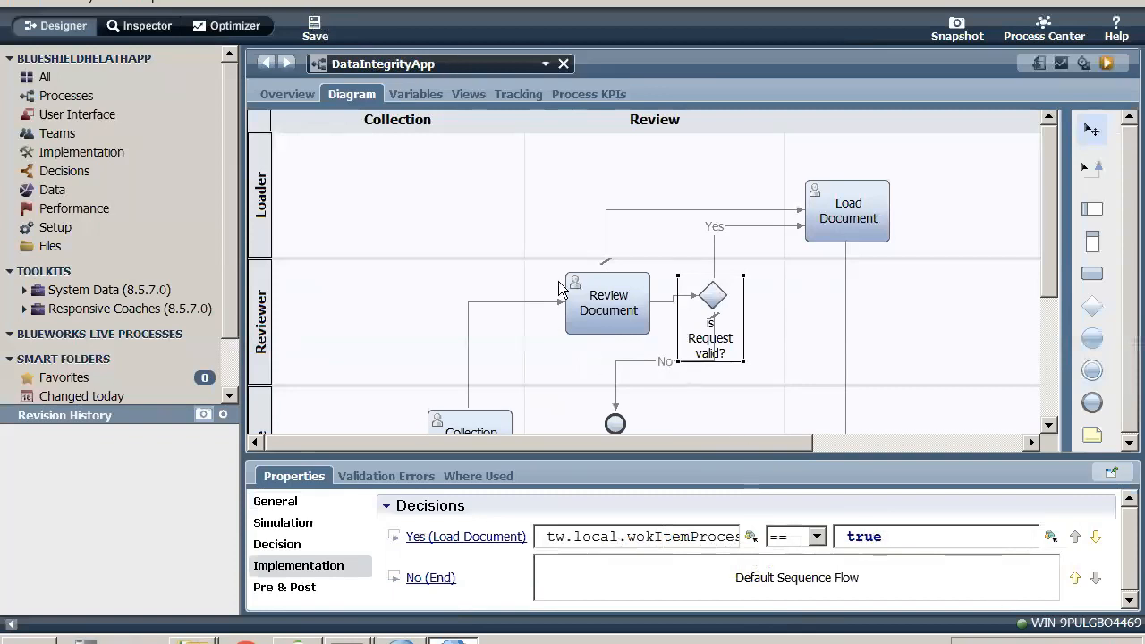
- Run the DataIntegrityApp process and switch to the Inspector view to follow its instance
click(89, 79)
click(98, 100)
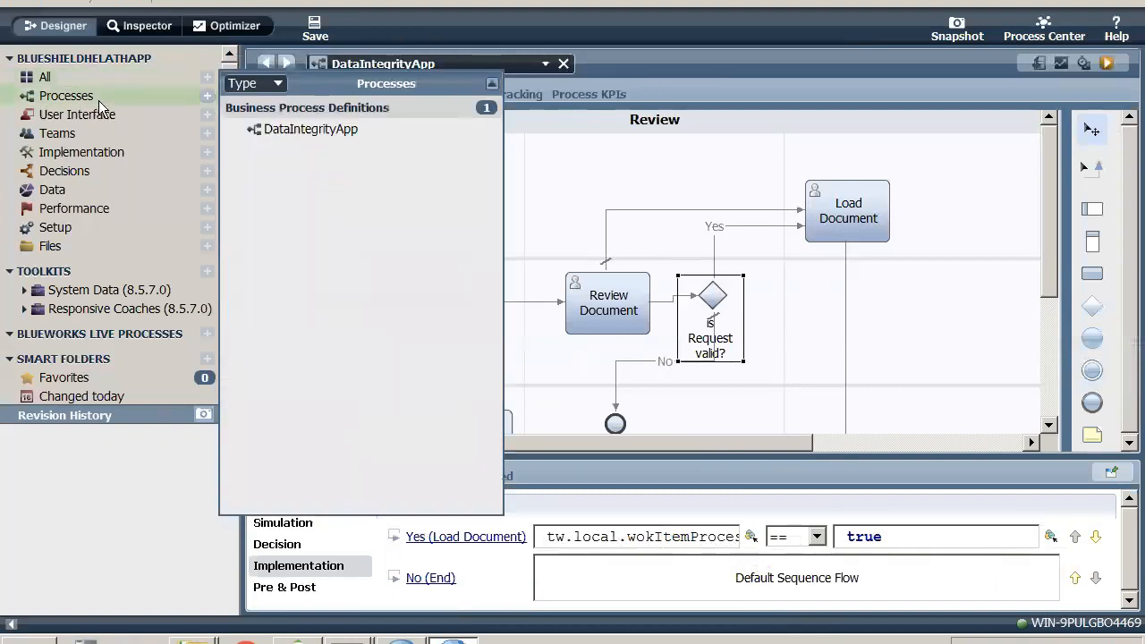
click(244, 133)
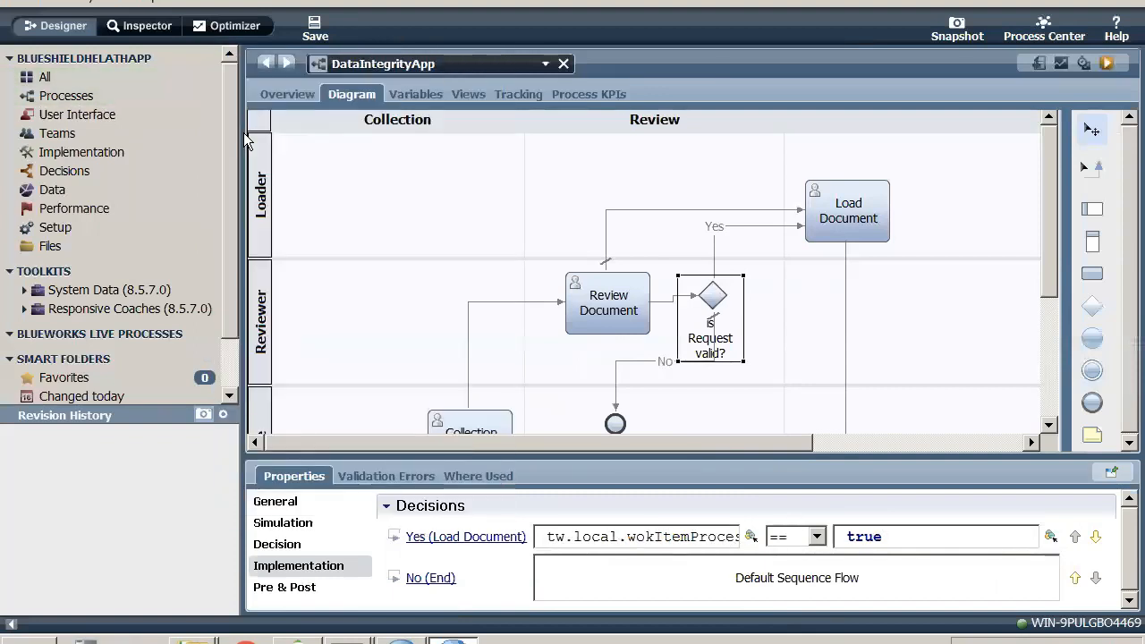
click(1107, 62)
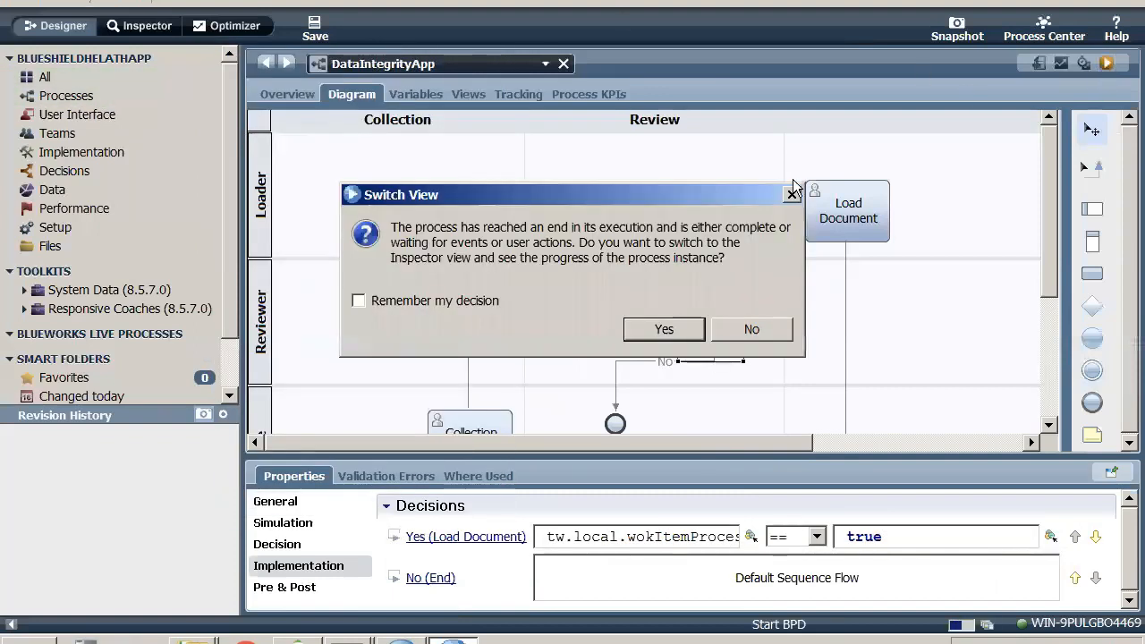
click(664, 330)
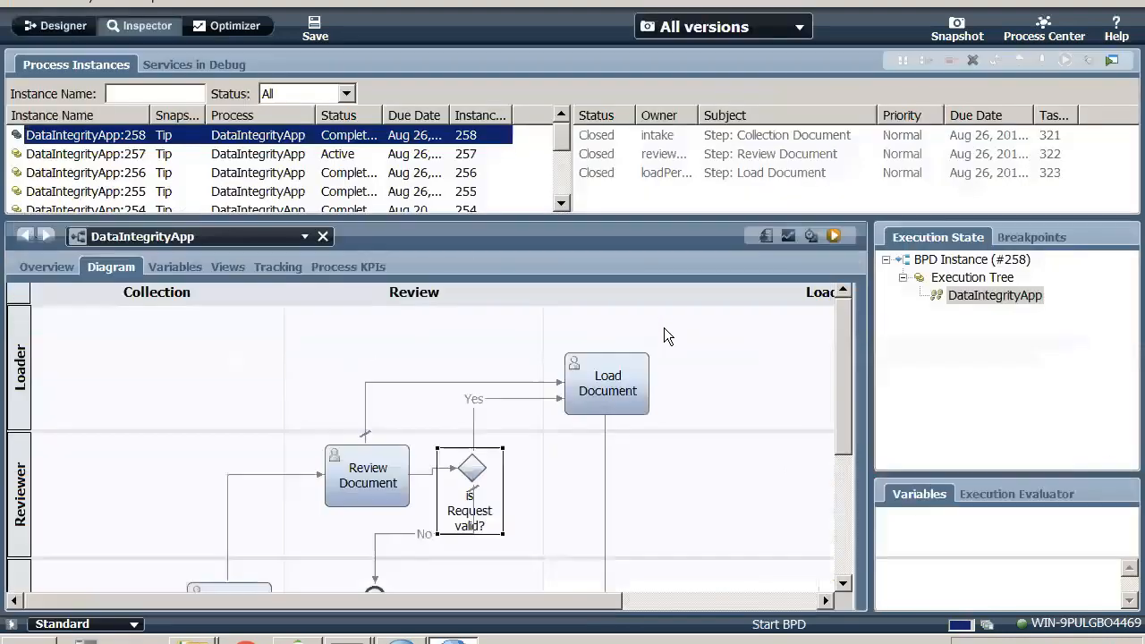
- Run the instance's Collection Document task as the intake user
click(852, 139)
click(1065, 60)
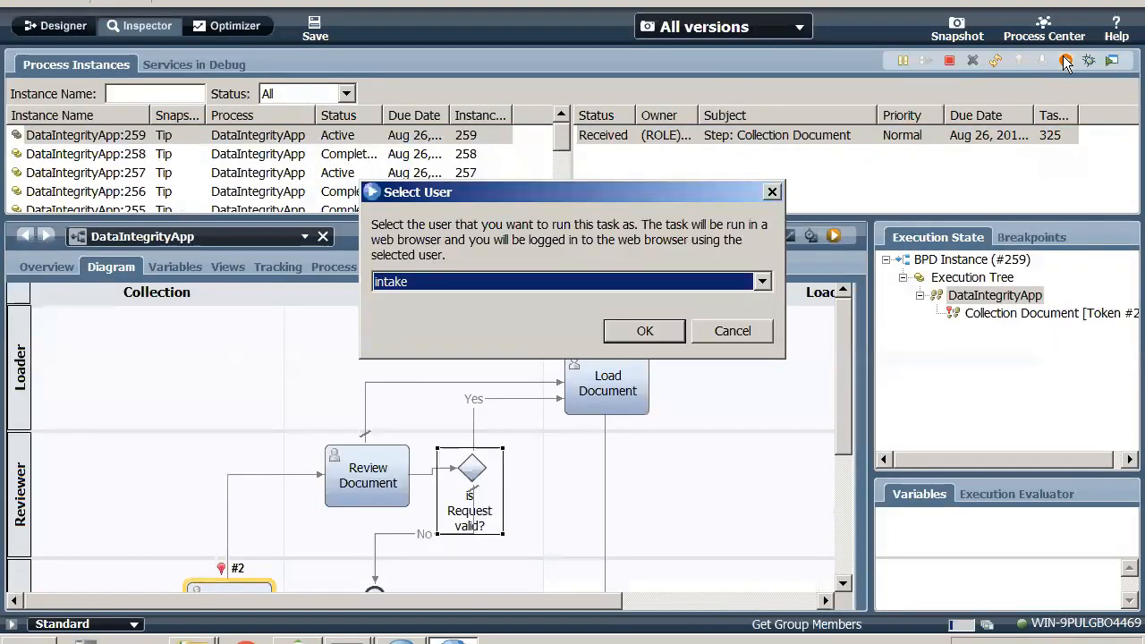
click(619, 333)
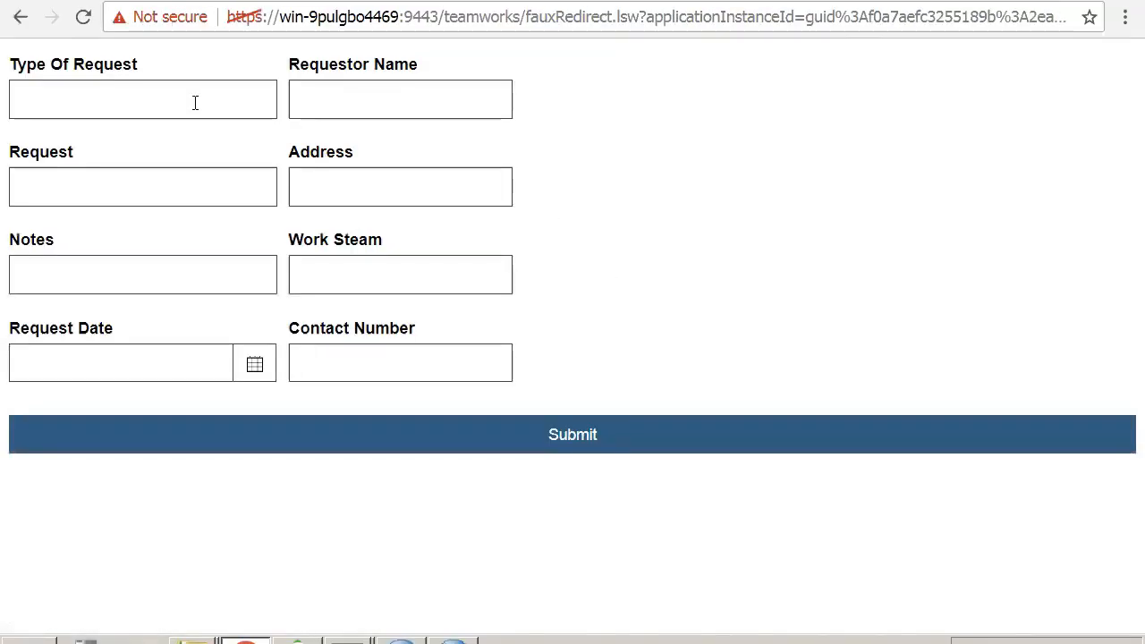
- Enter Address Change as the type of request, "Change the address" as both request and notes, and 8/26/2017 as the request date
click(195, 102)
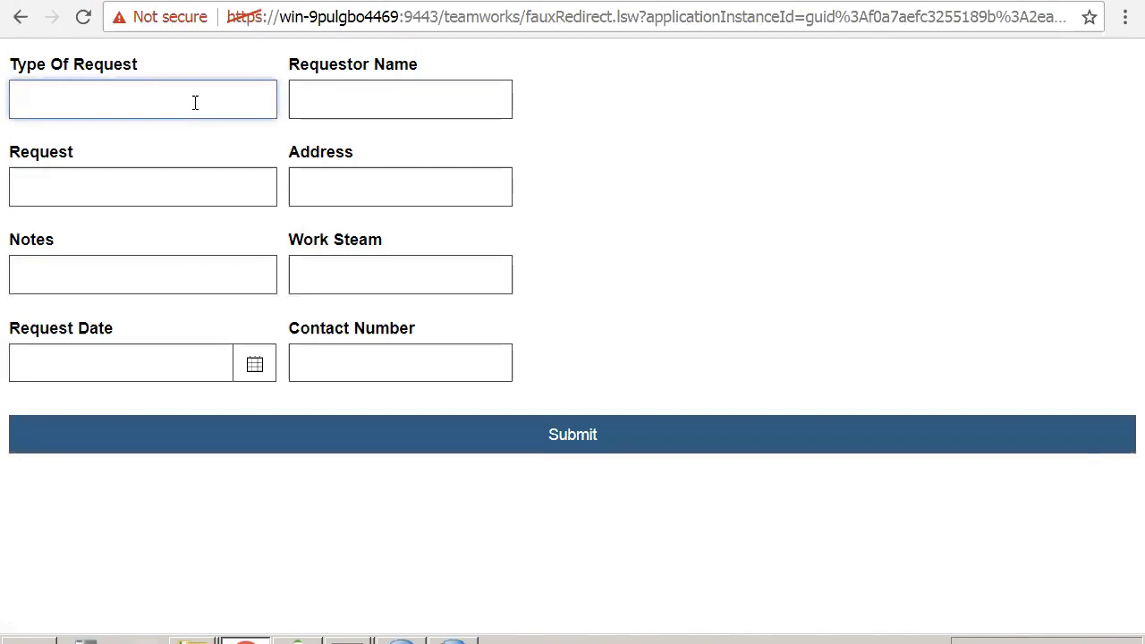
text(Address Change)
key(Tab)
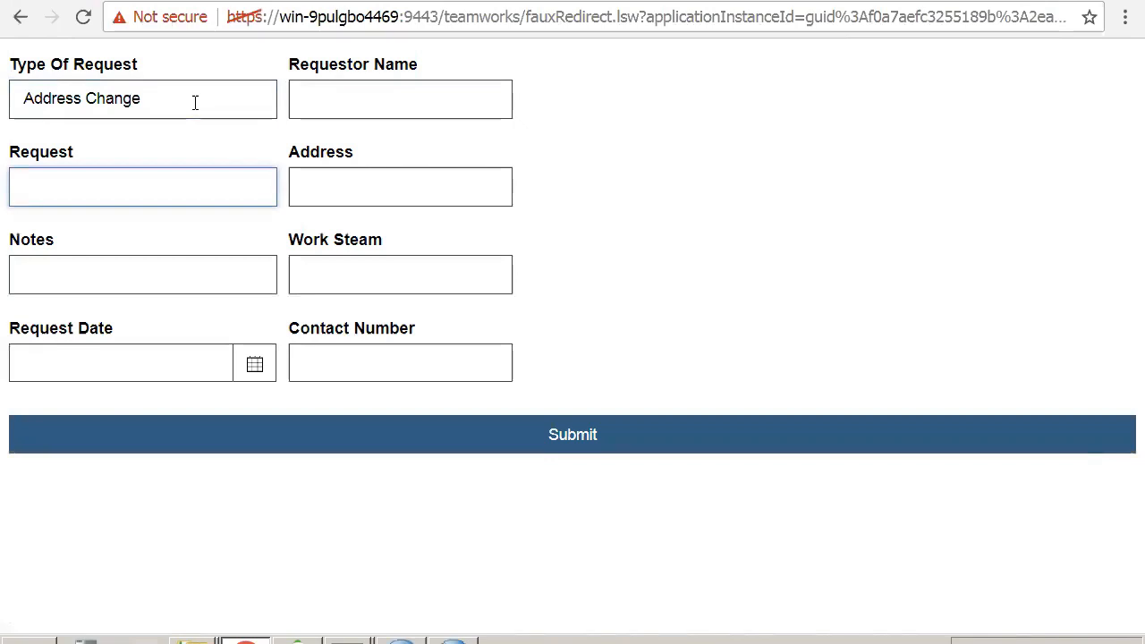
text(Change the add)
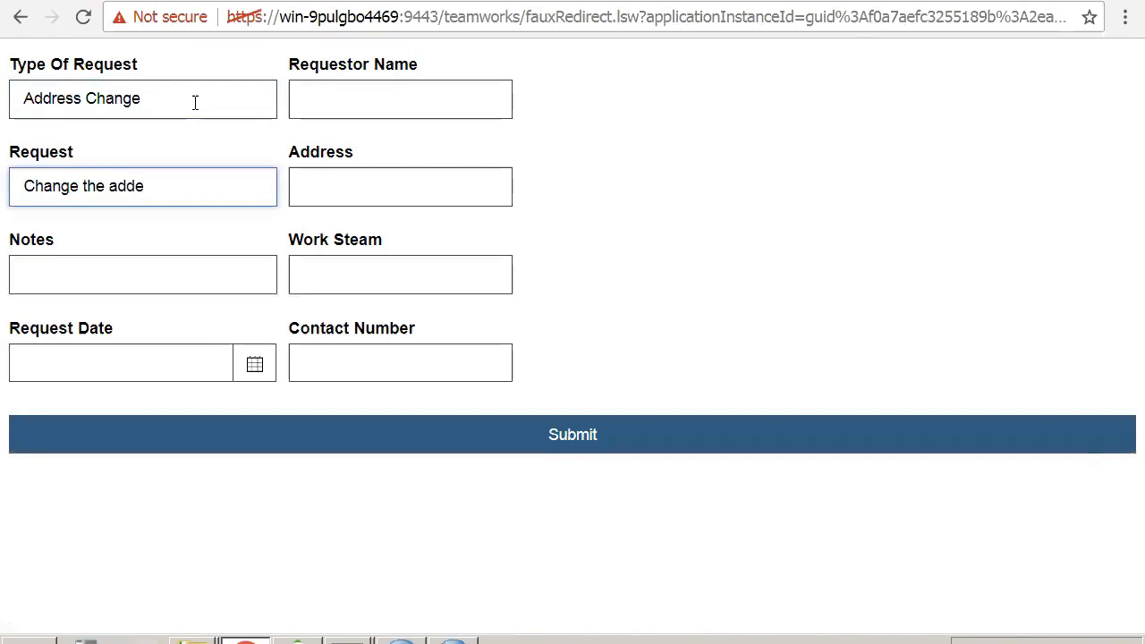
text(ress)
key(Tab)
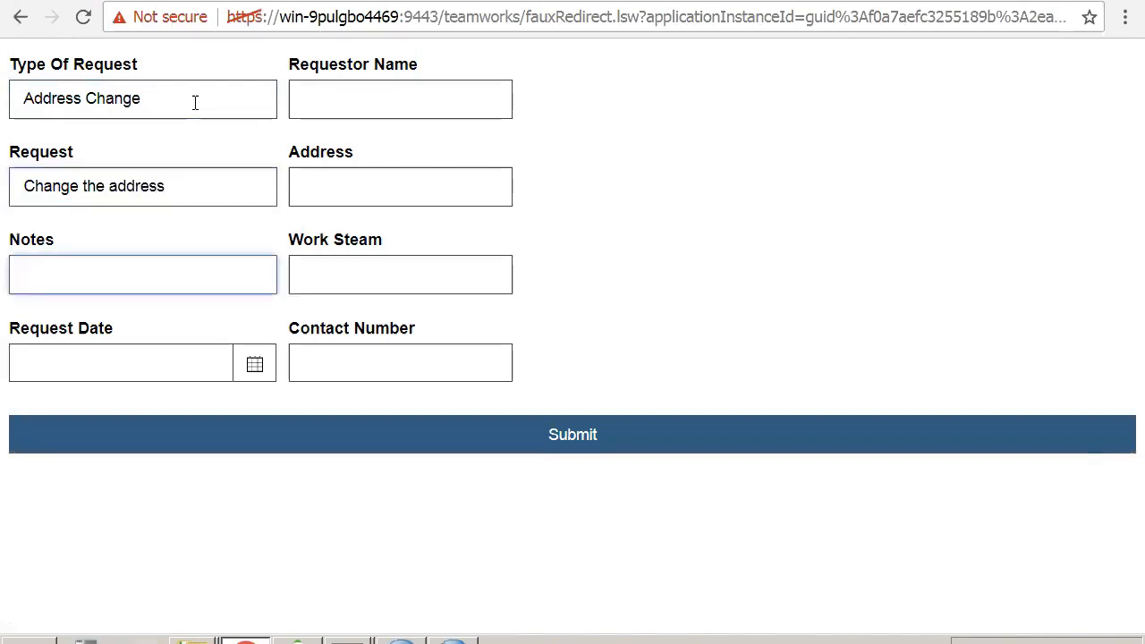
text(Change the address)
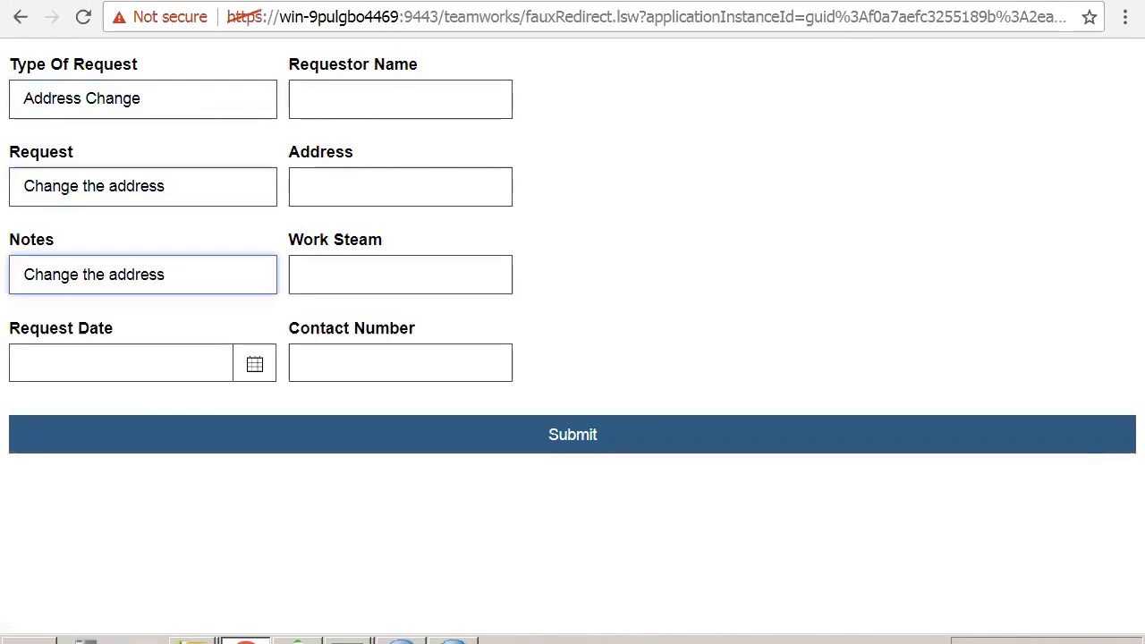
click(254, 363)
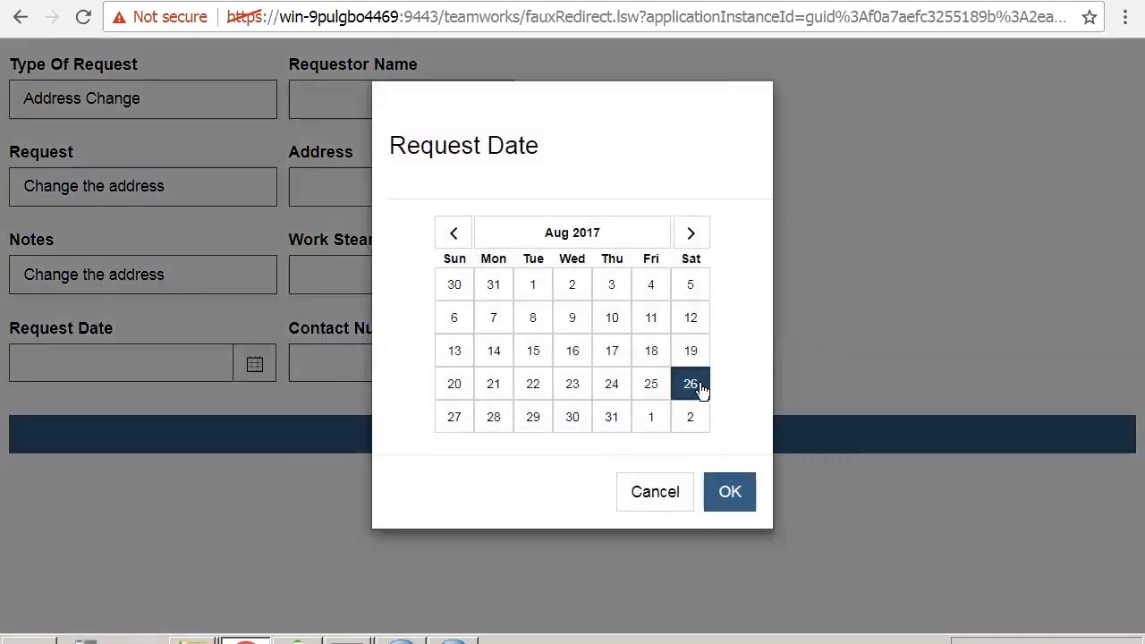
click(731, 492)
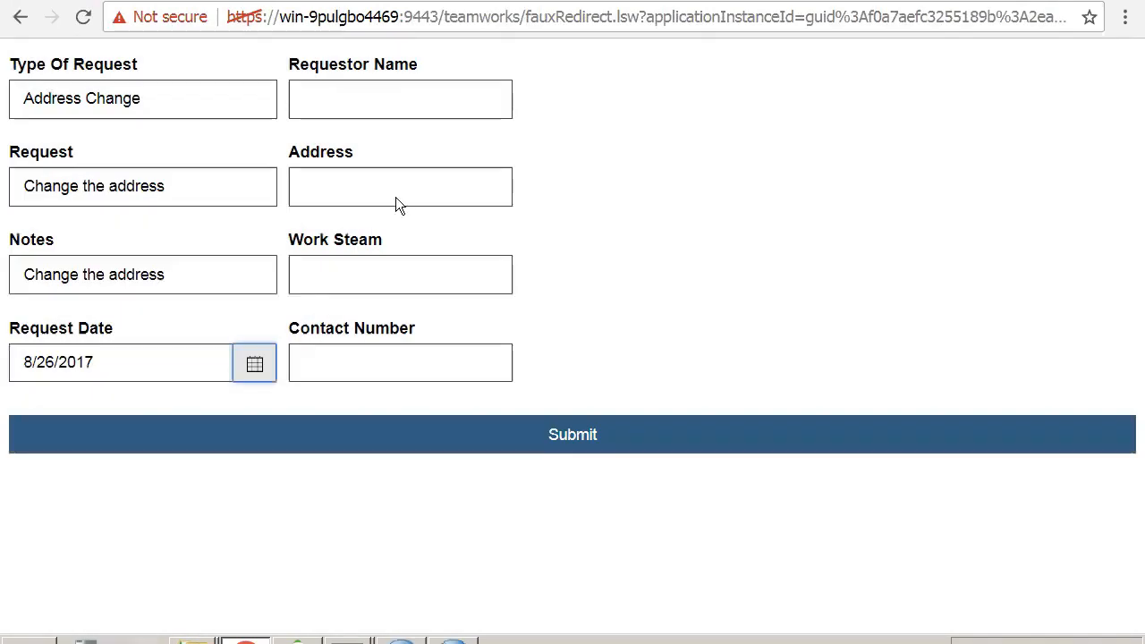
- Fill in the requestor's name, address and contact number, set Work Steam to AVcdvd, and submit the request through the output page
click(356, 100)
text(davi)
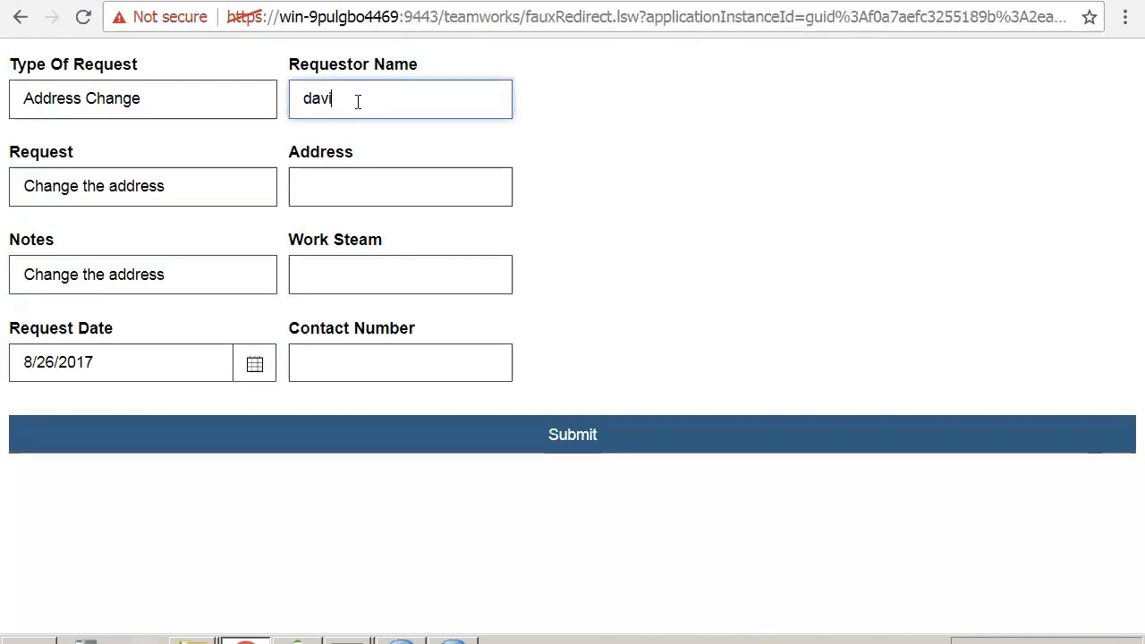
text(d)
key(Tab)
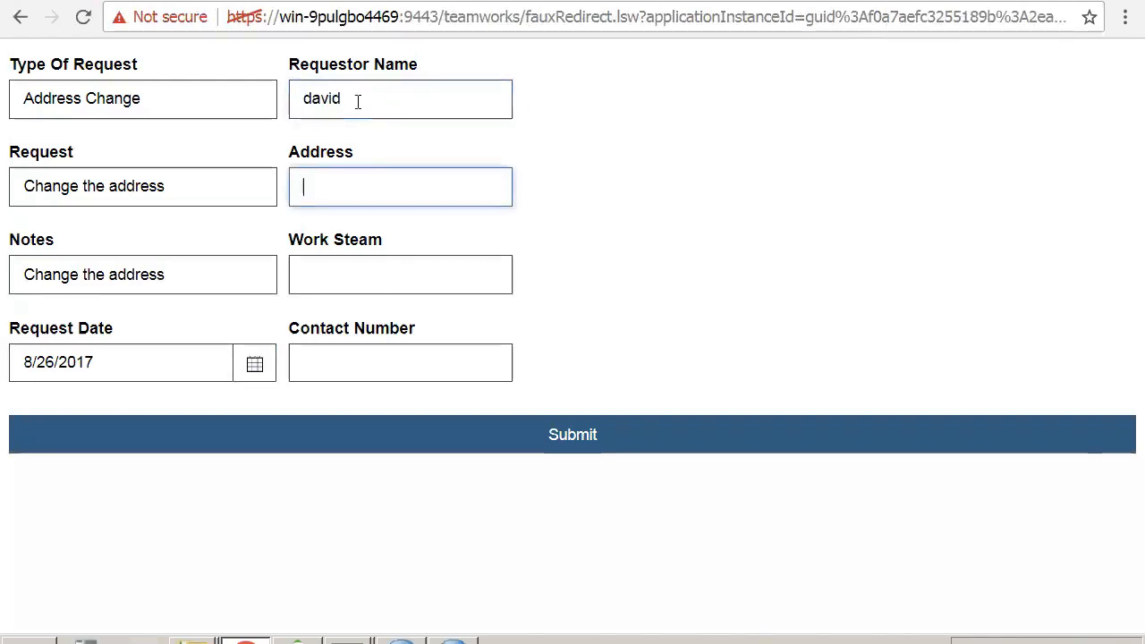
text(New York)
key(Tab)
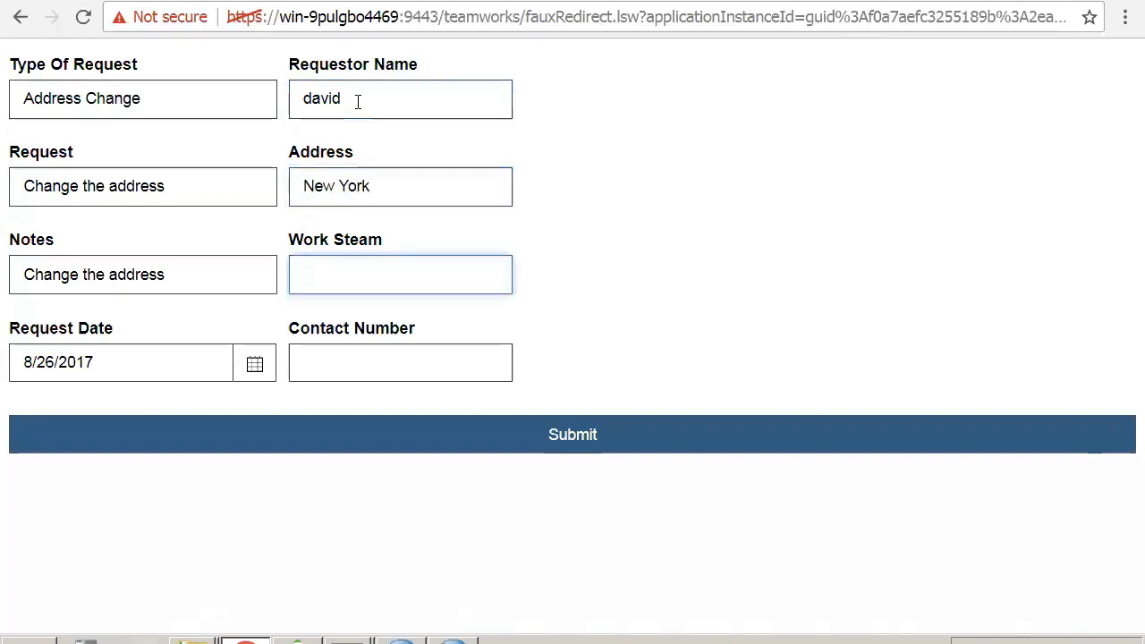
text(AVcdvd)
key(Tab)
text(09807)
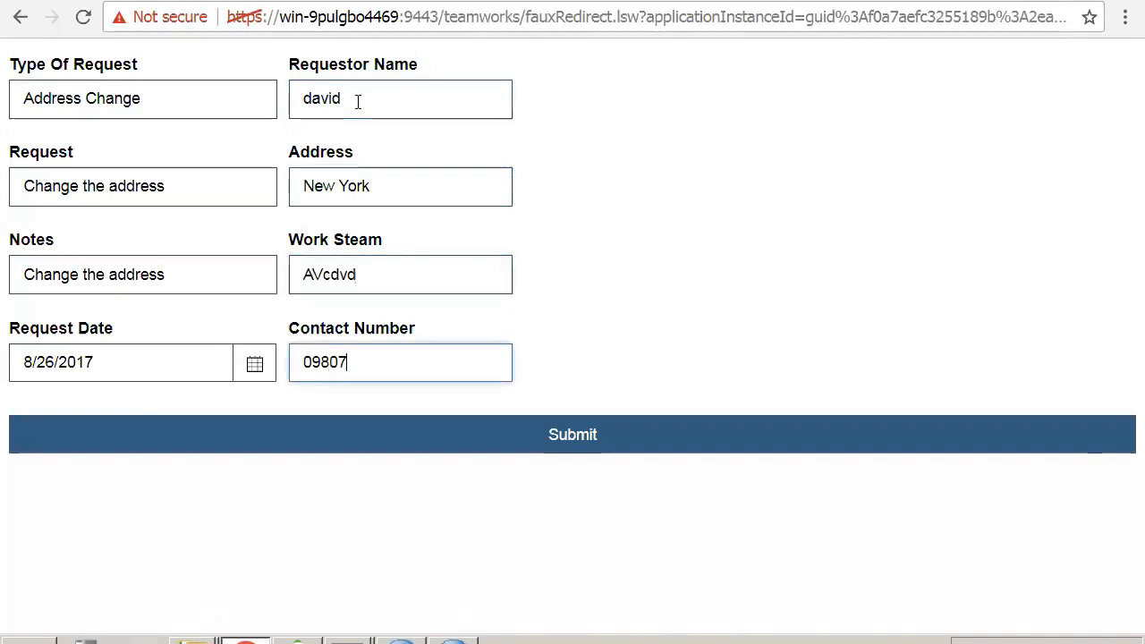
click(485, 452)
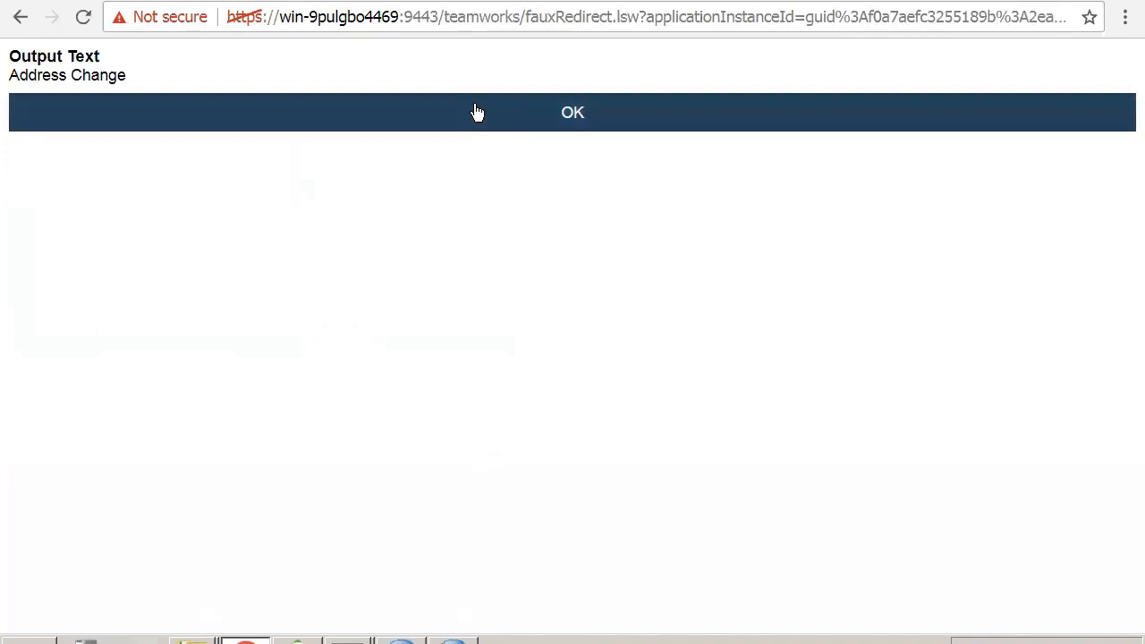
click(473, 111)
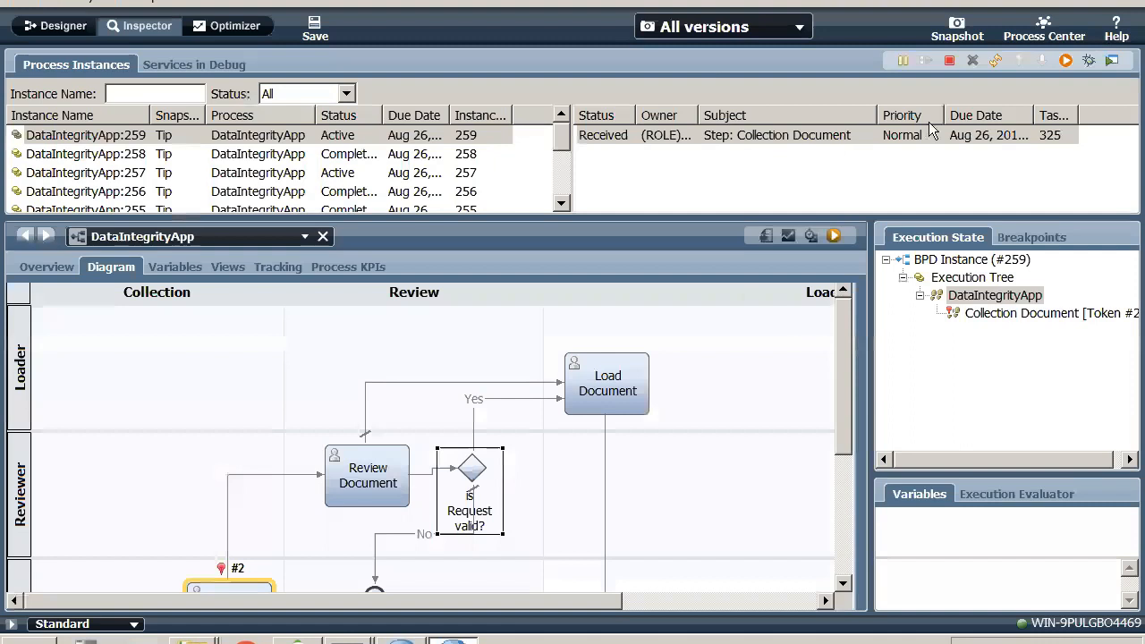
- Refresh the instance's tasks and run the Review Document task as reviewPerson
click(996, 60)
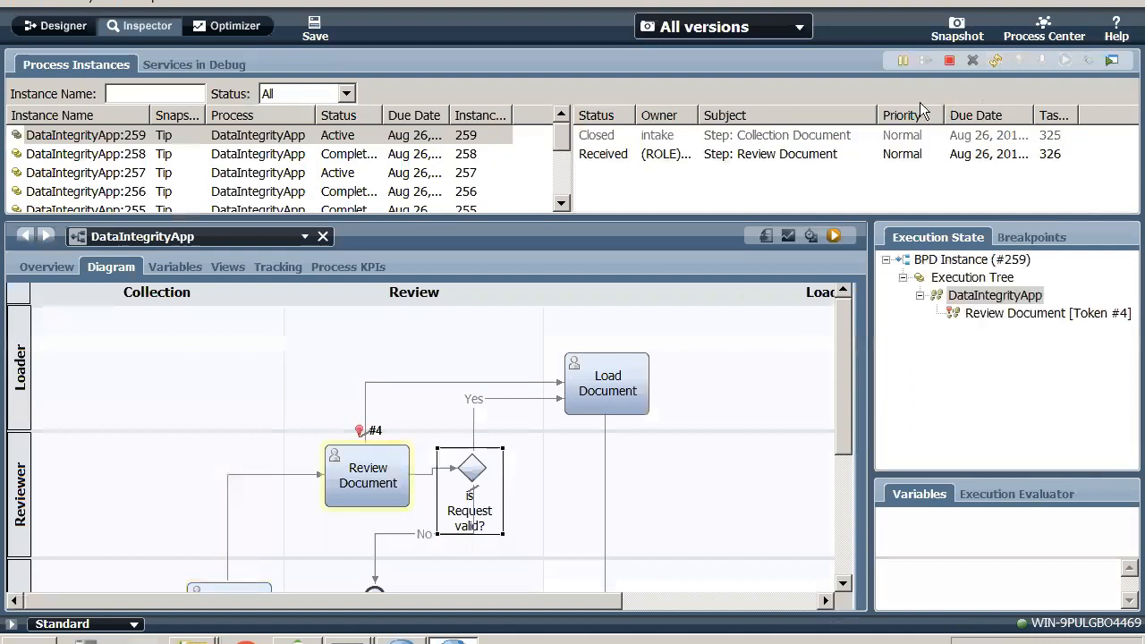
click(905, 155)
click(1084, 60)
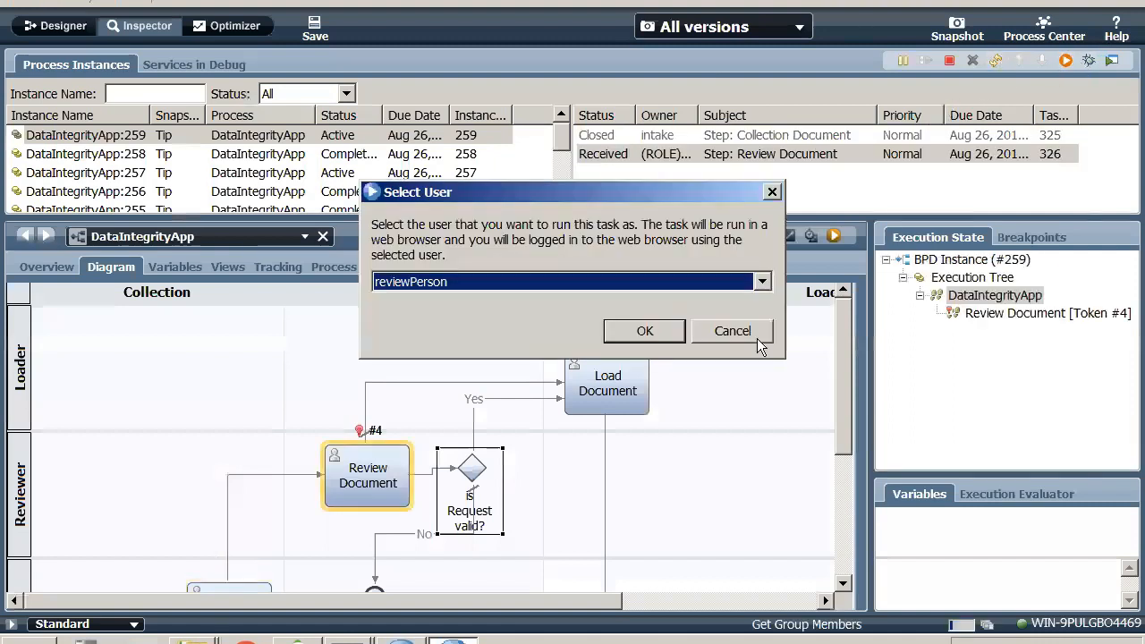
click(637, 331)
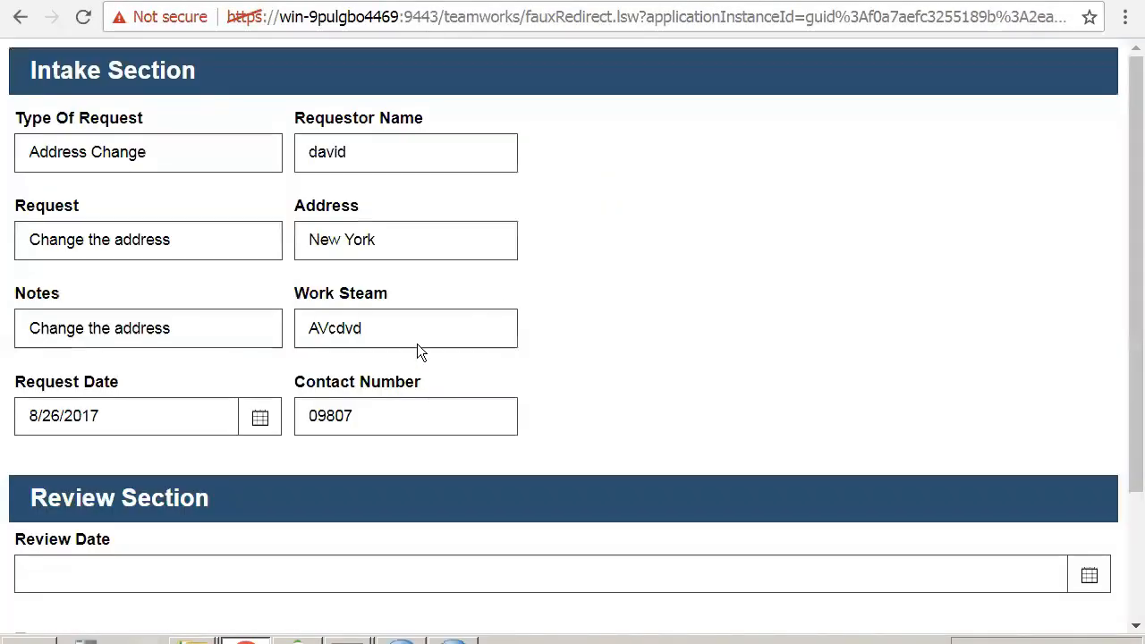
- Set the Review Date in the Review Section to 8/26/2017
double_click(408, 338)
click(625, 389)
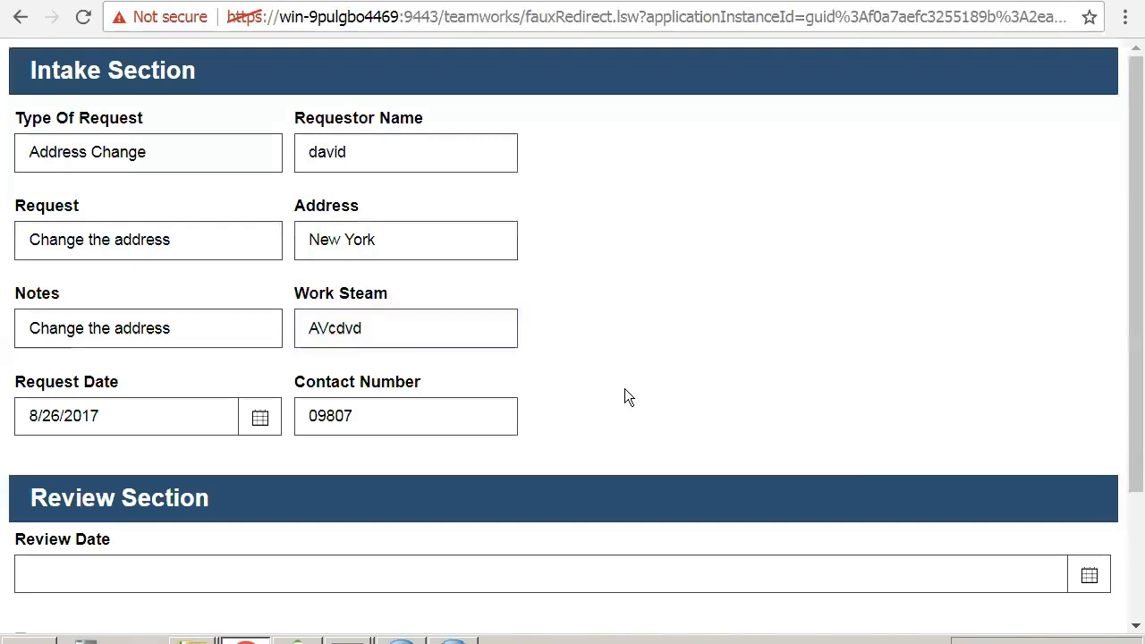
scroll(624, 388, down, 2)
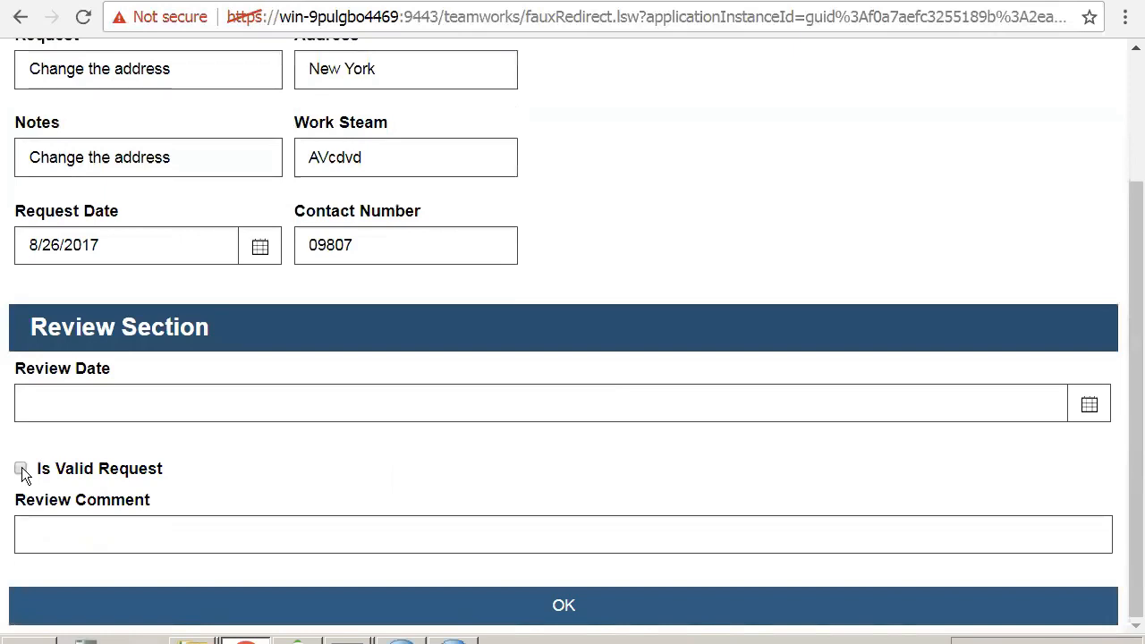
click(131, 405)
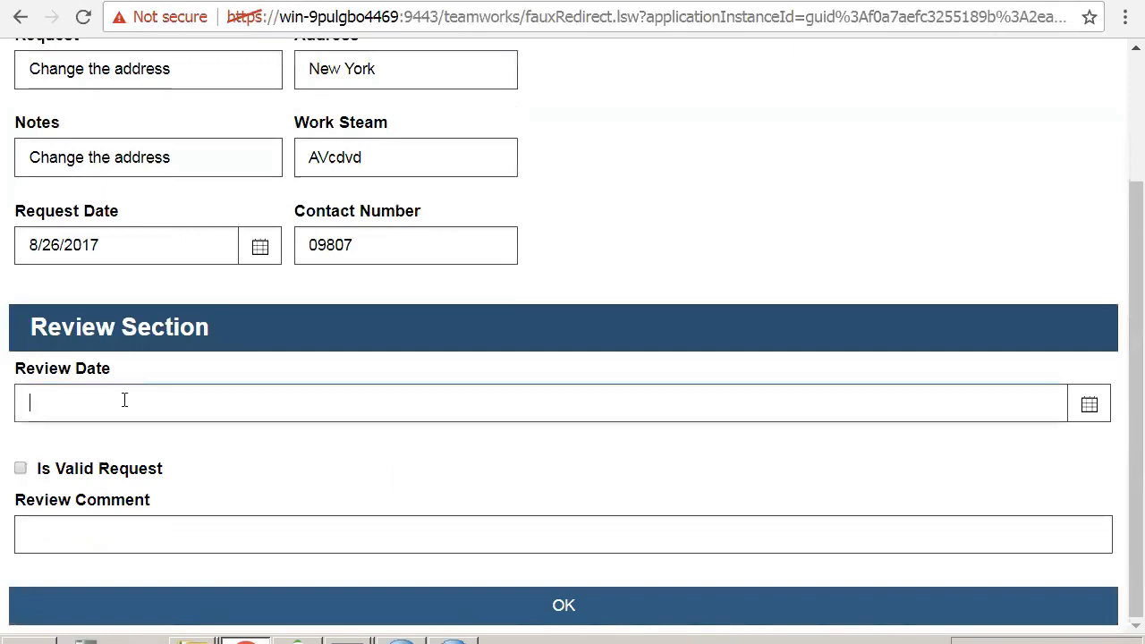
click(1090, 404)
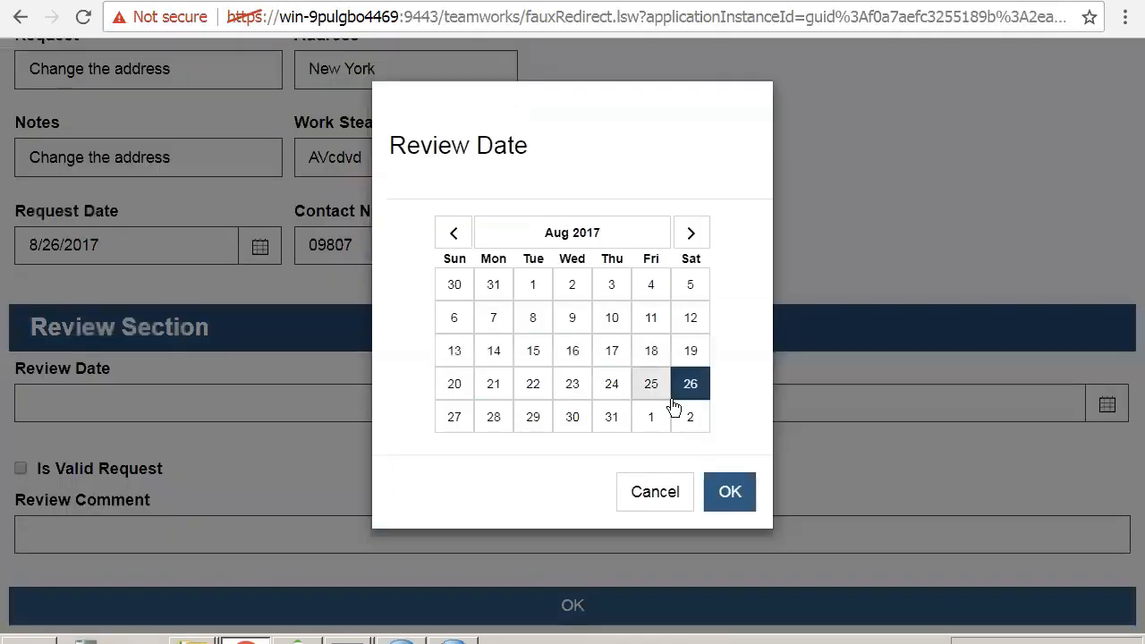
click(732, 495)
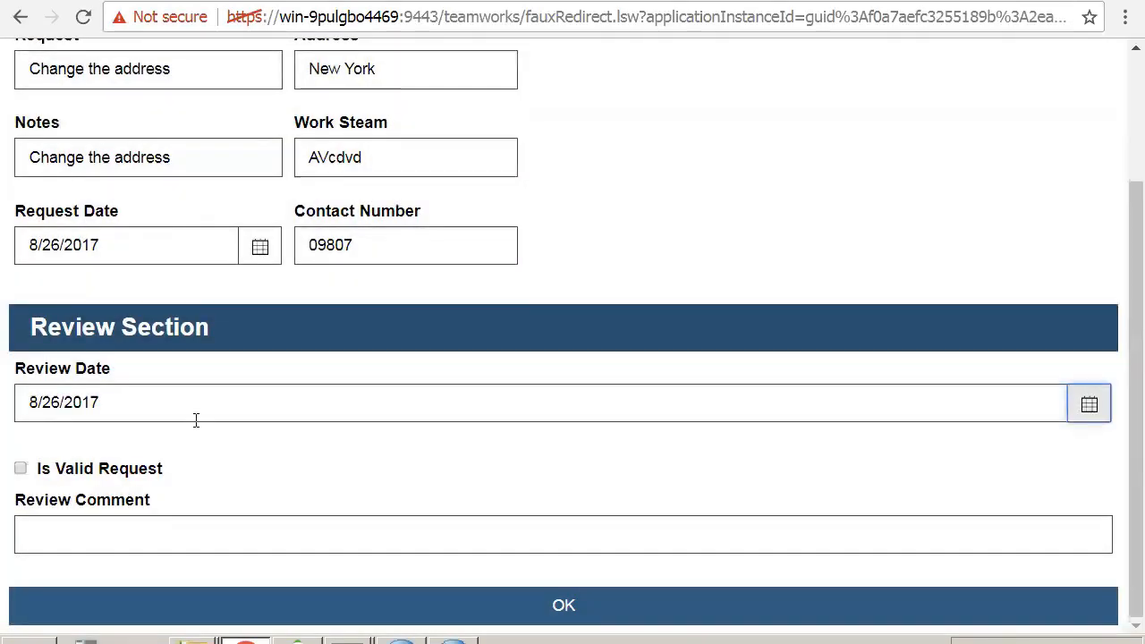
- Enter the review comment "Request is invalid. hence caneclling this request" and submit the review without marking the request as valid
click(338, 533)
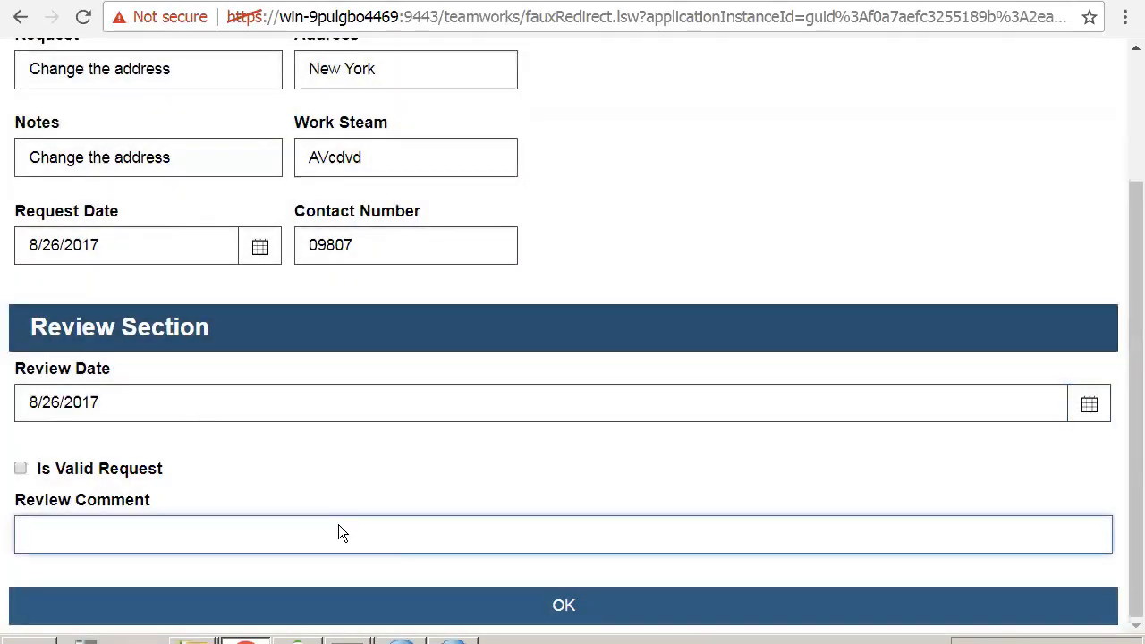
text(Request i)
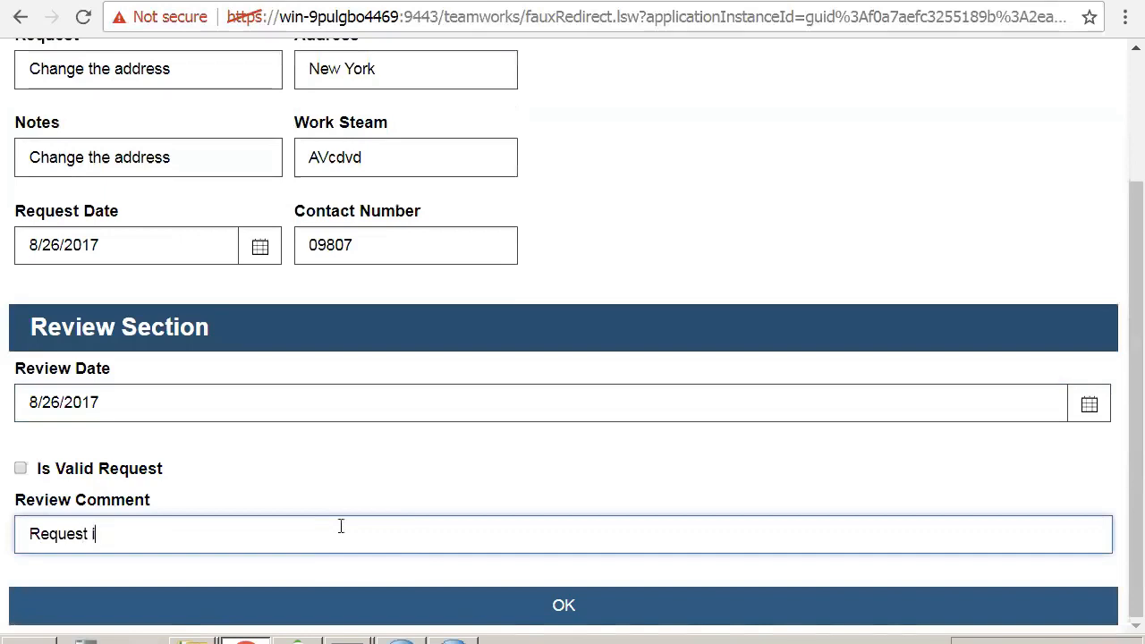
text(s invalid. he)
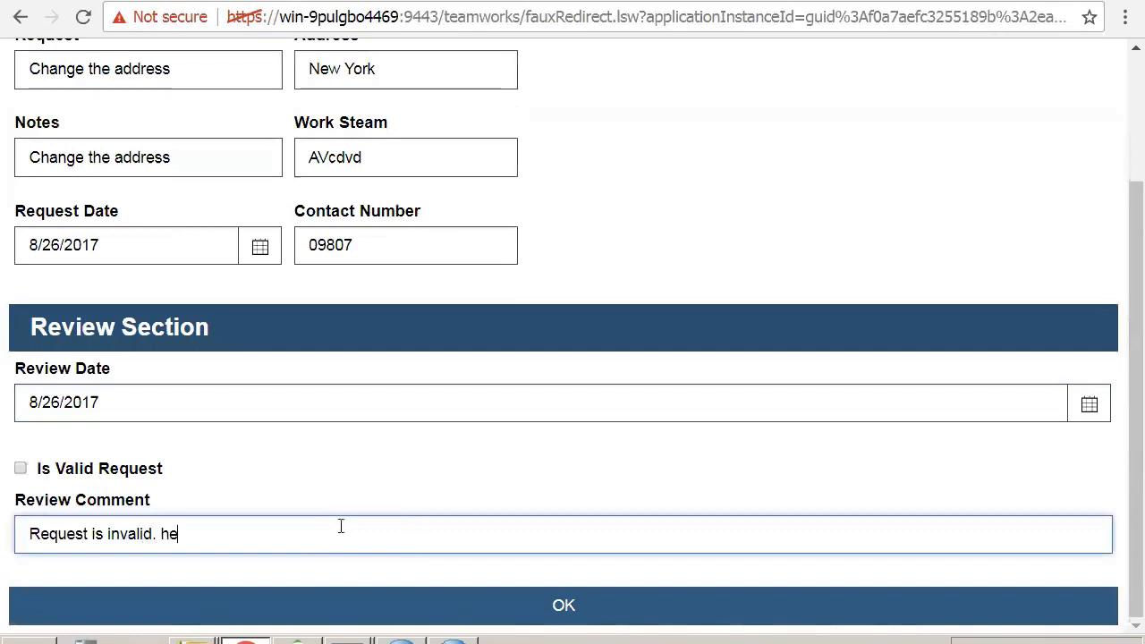
text(nce canecllling this)
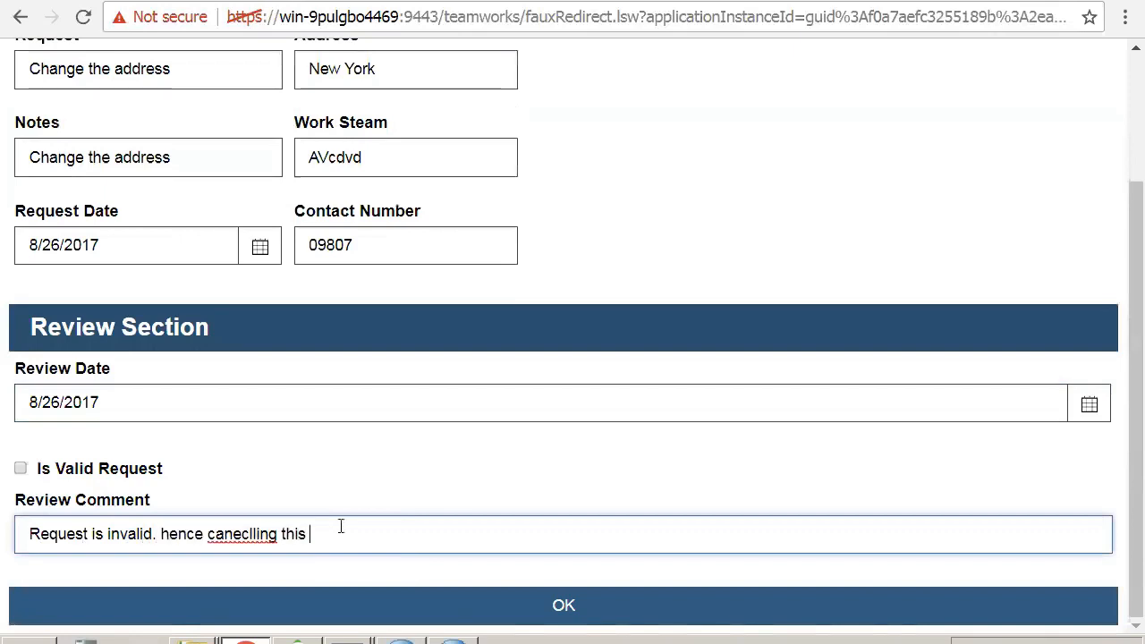
text( request)
click(537, 608)
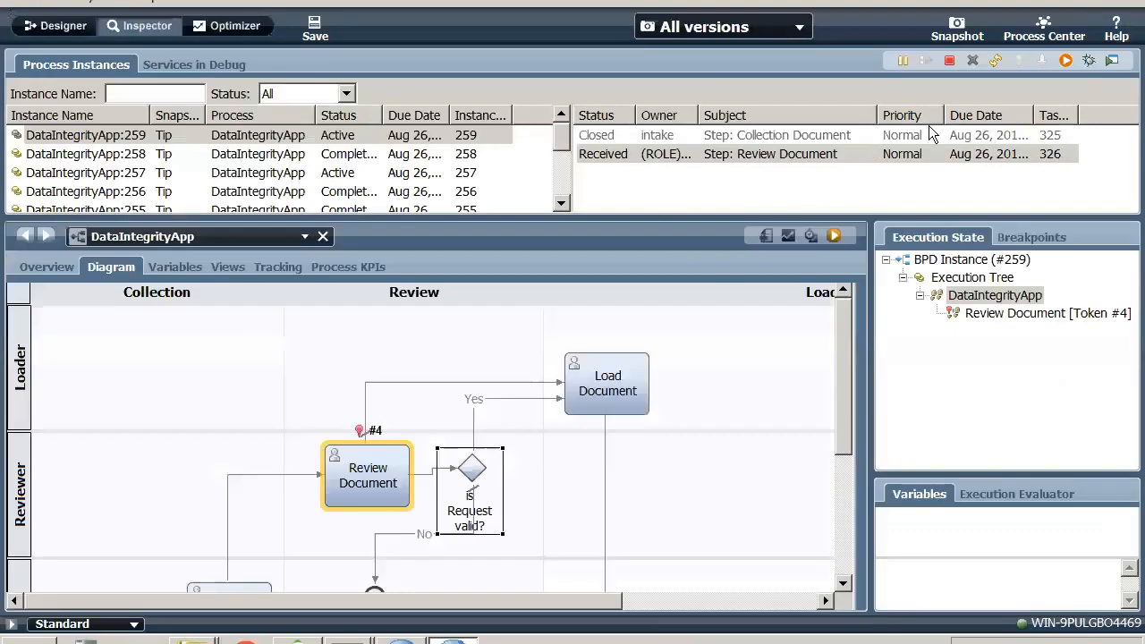
- Refresh the latest DataIntegrityApp instance, check its path in the diagram, and return to the process design
click(996, 60)
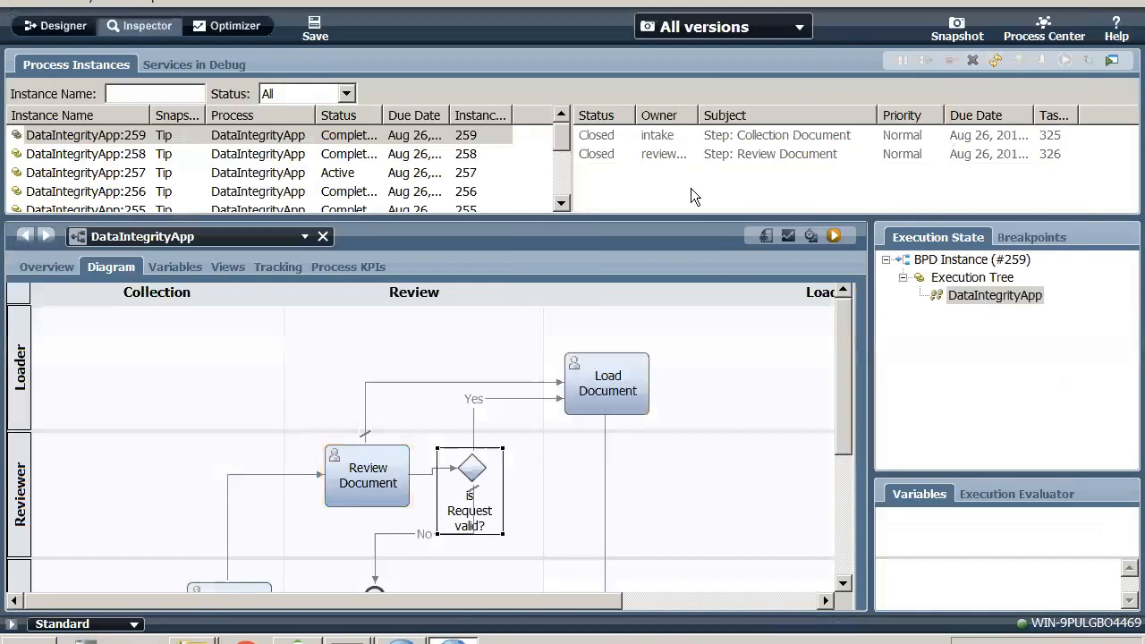
drag(840, 389, 840, 434)
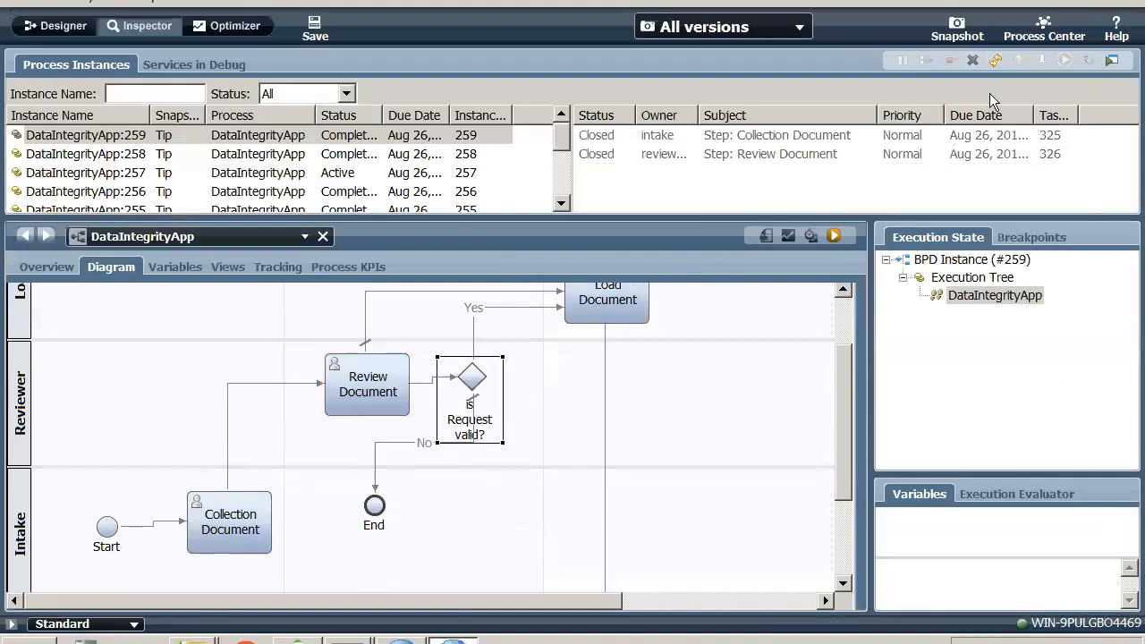
click(85, 29)
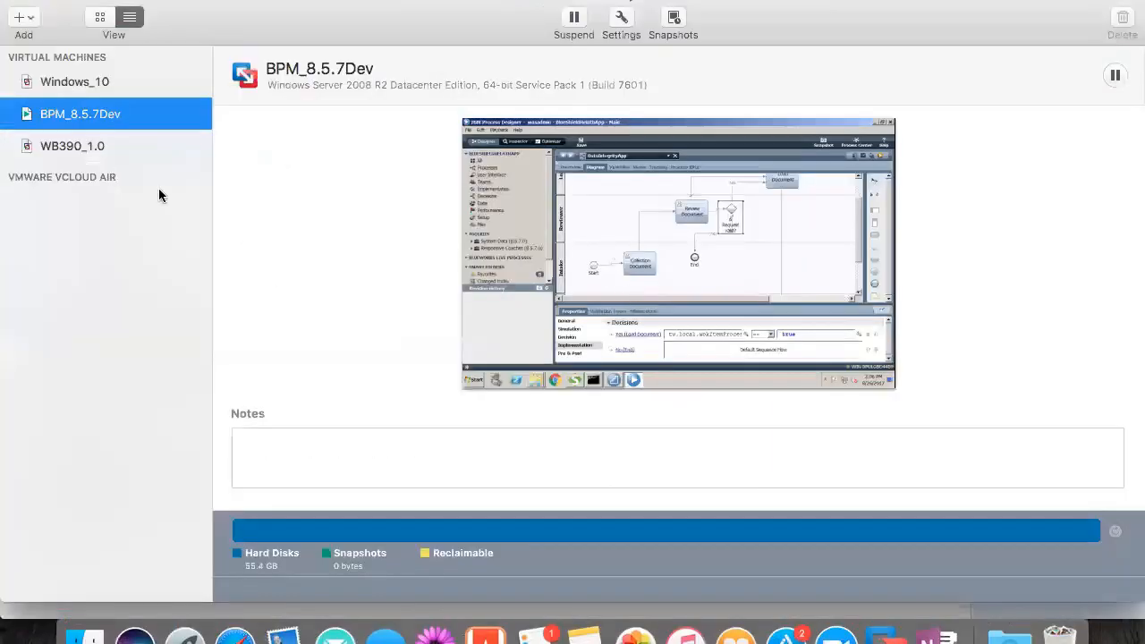
double_click(140, 120)
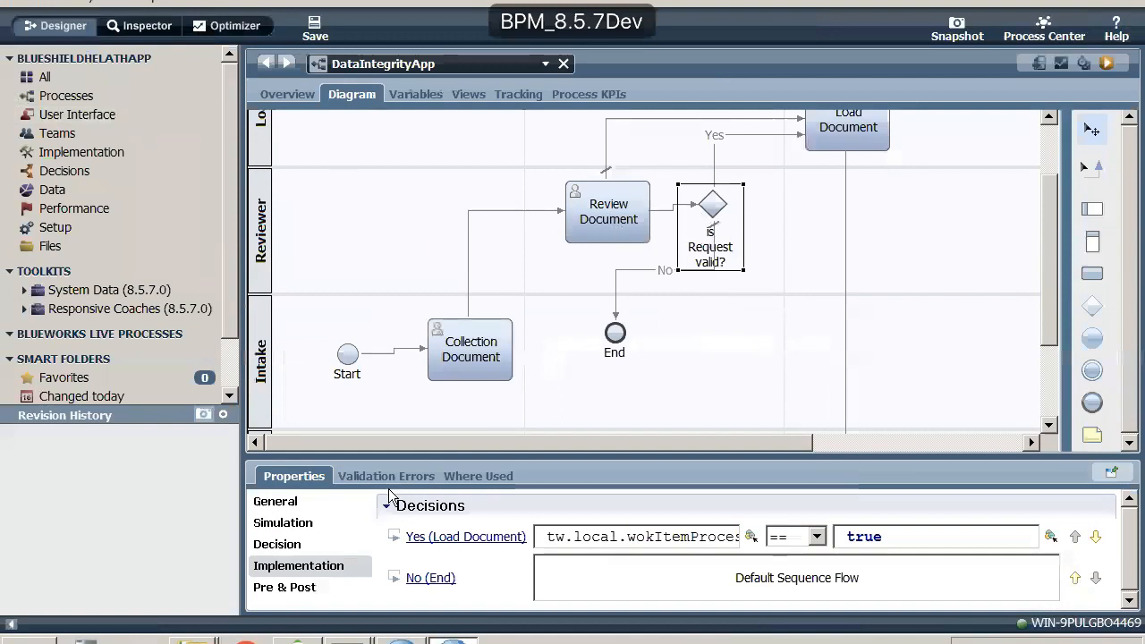
- Change the 'is Request valid?' gateway's type to Inclusive Gateway and view its decision conditions
click(276, 507)
click(1026, 533)
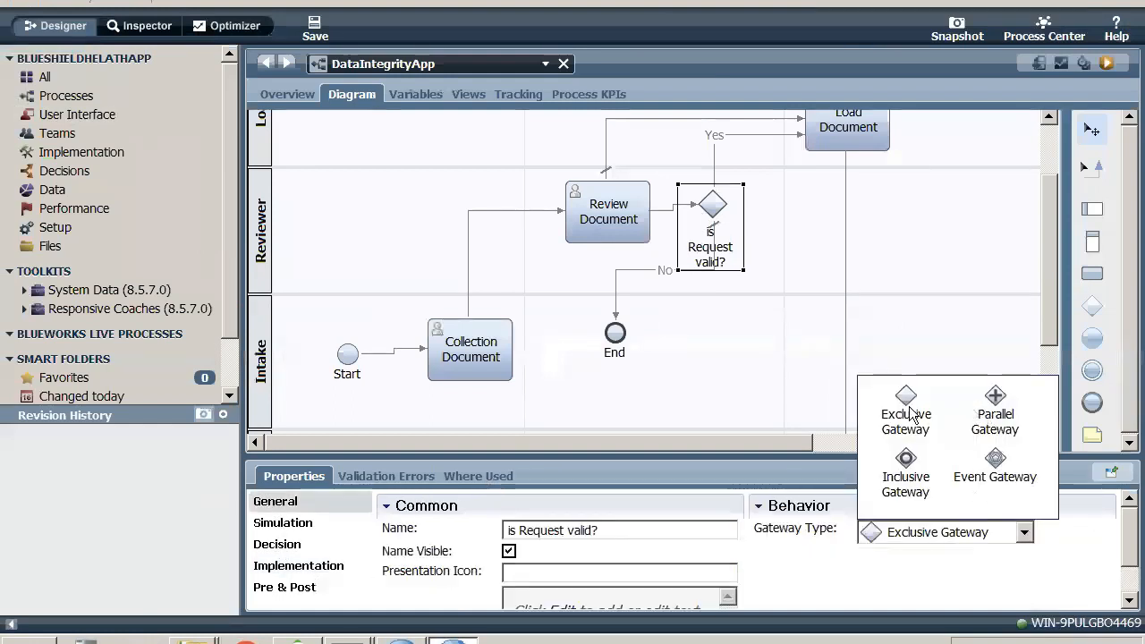
click(906, 473)
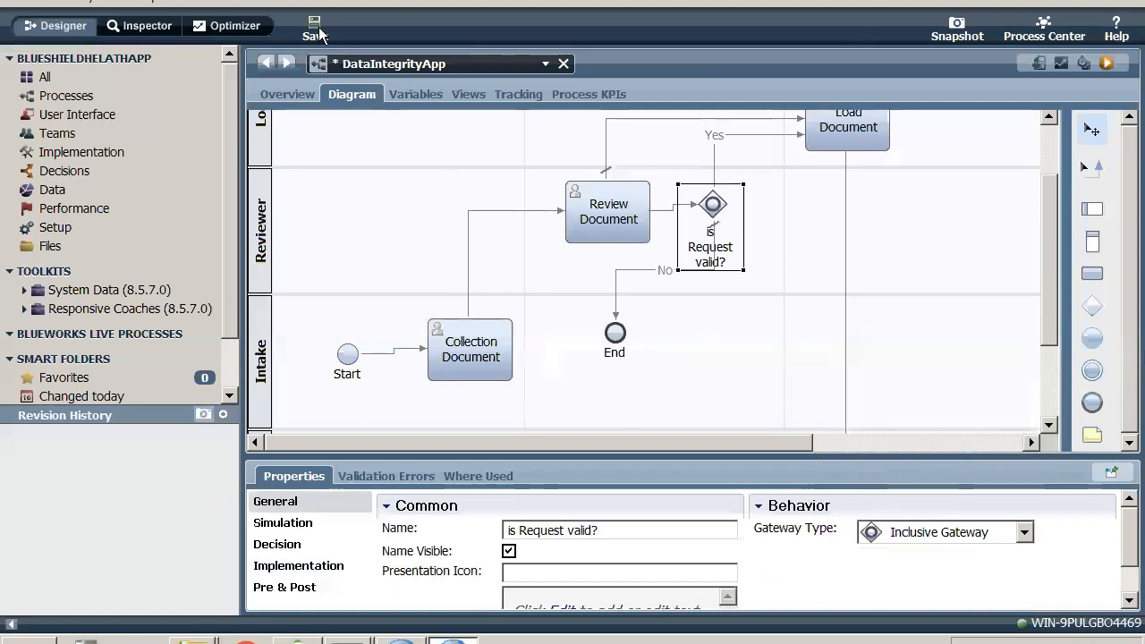
click(317, 565)
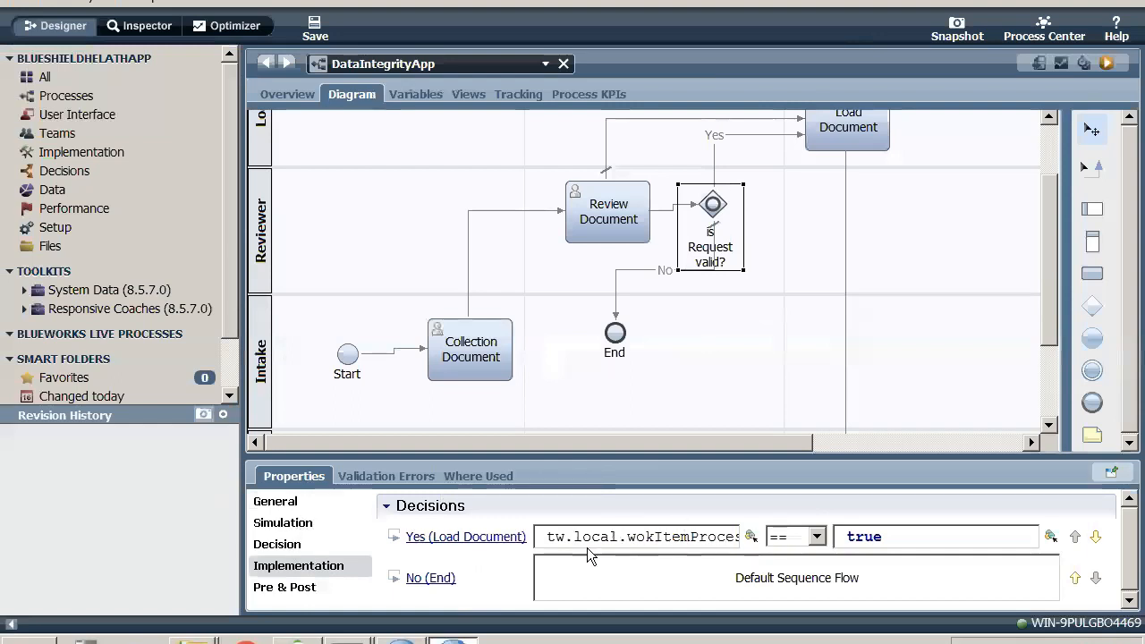
- Set the 'is Request valid?' gateway's type to Parallel Gateway, save the process, and view the gateway's implementation
click(285, 502)
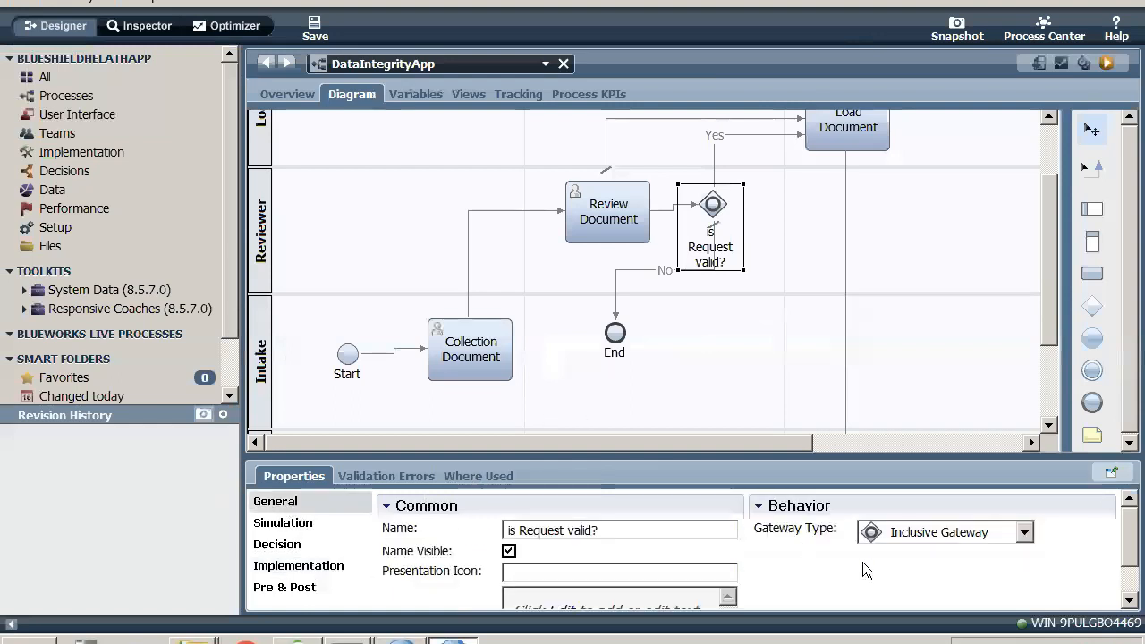
click(1018, 532)
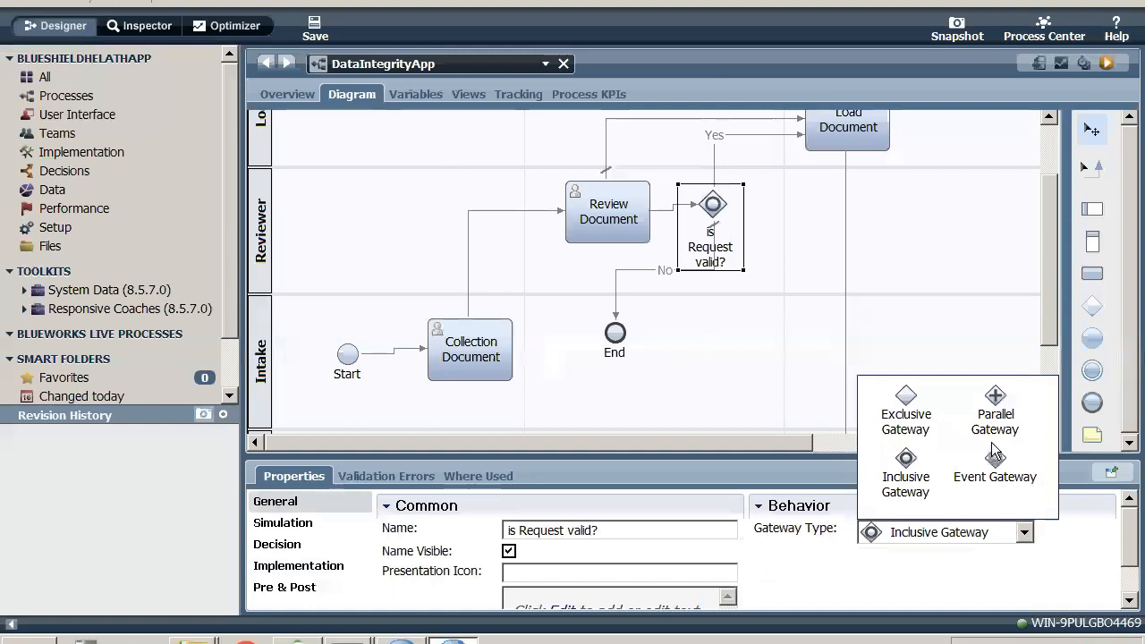
click(995, 405)
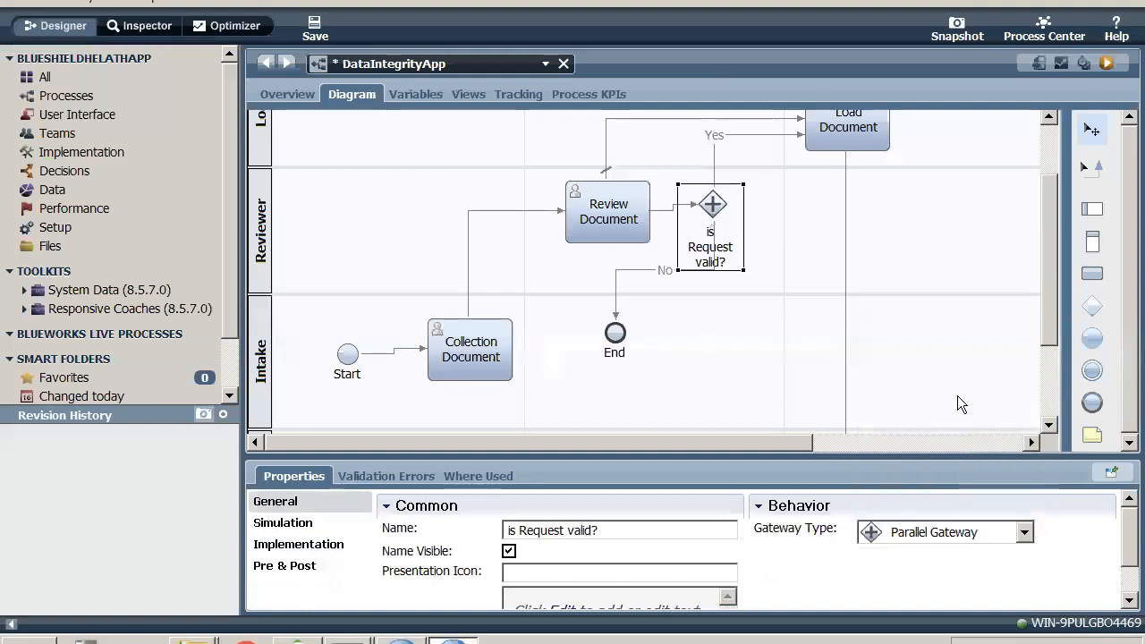
click(315, 27)
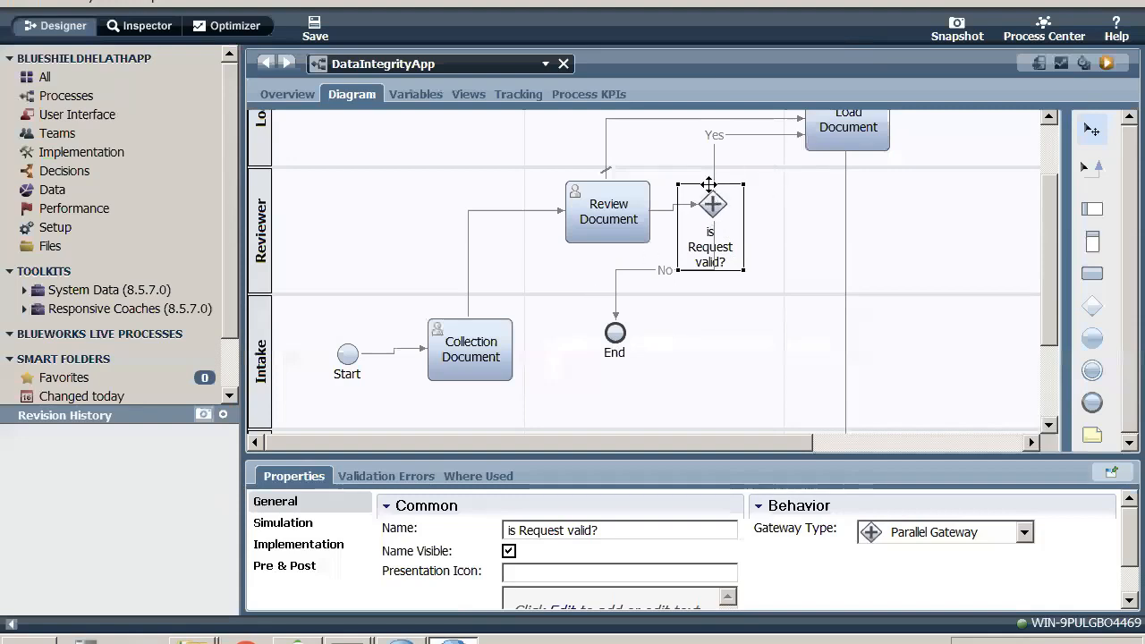
click(322, 545)
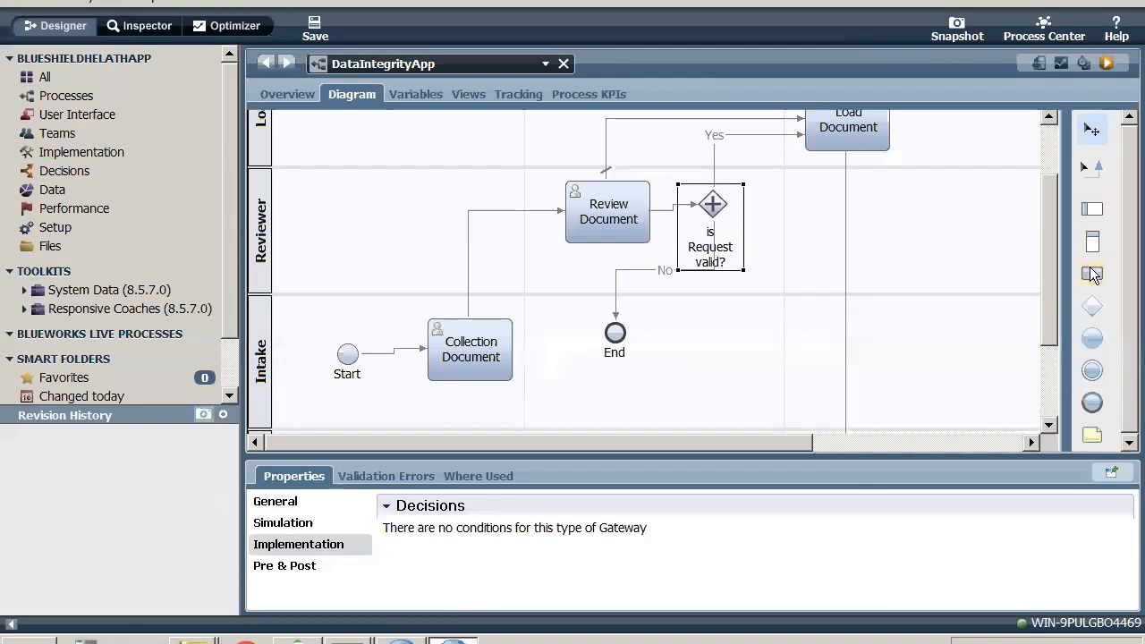
- Add an activity named "Dummy Testing" to the Intake lane below the gateway
drag(1091, 271, 698, 327)
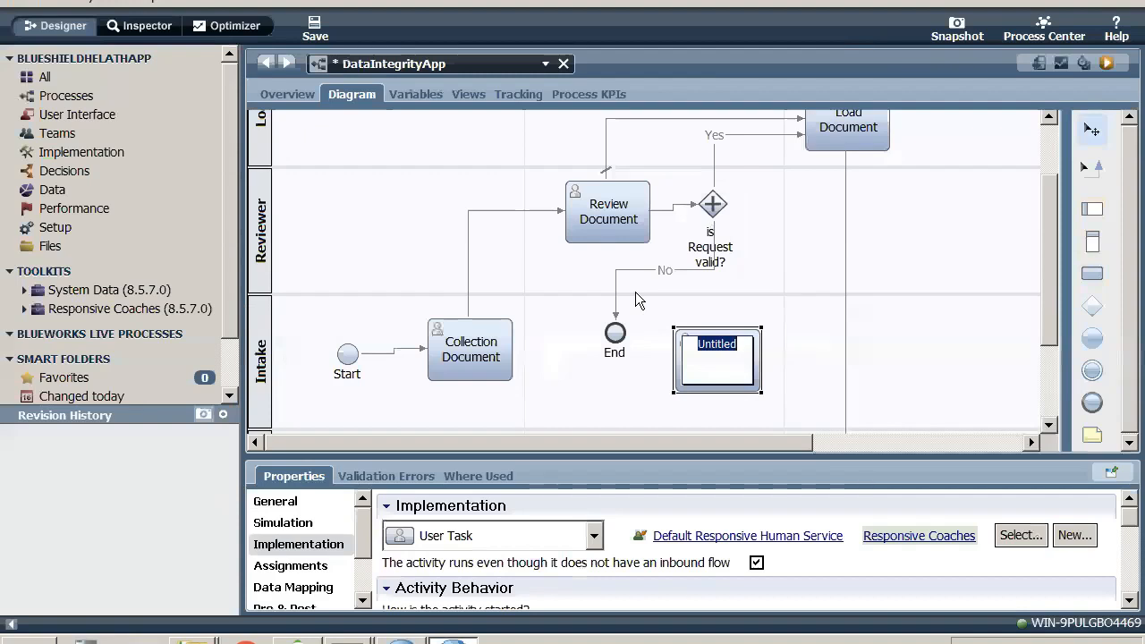
text(Dummy Testing)
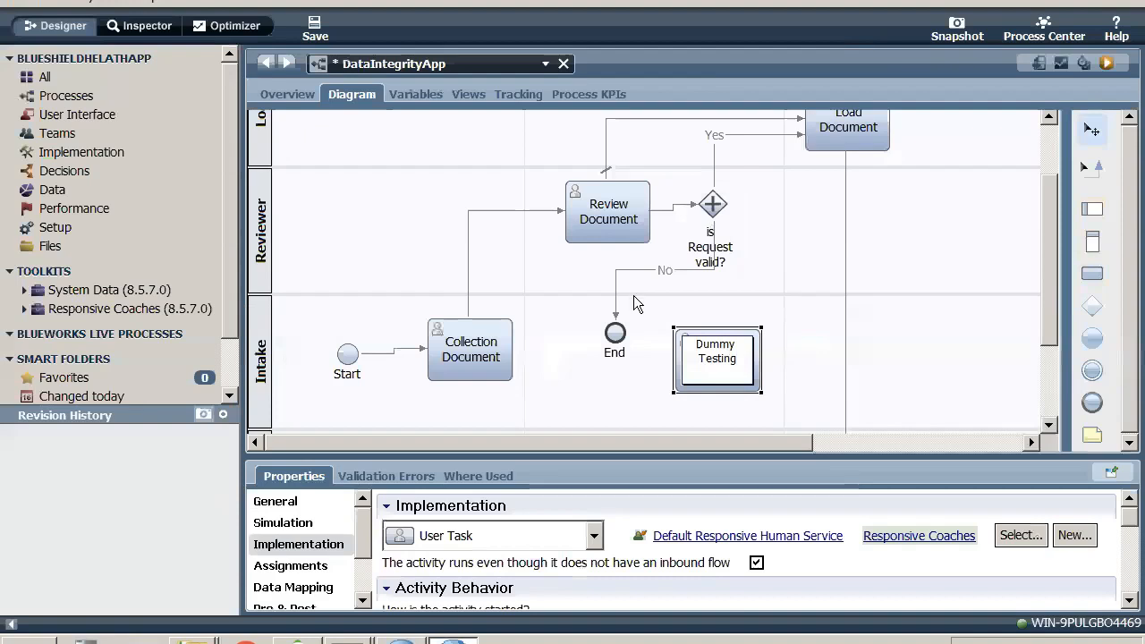
click(603, 369)
- Reroute the gateway's No flow from End to Dummy Testing and connect Dummy Testing to the End event
click(616, 295)
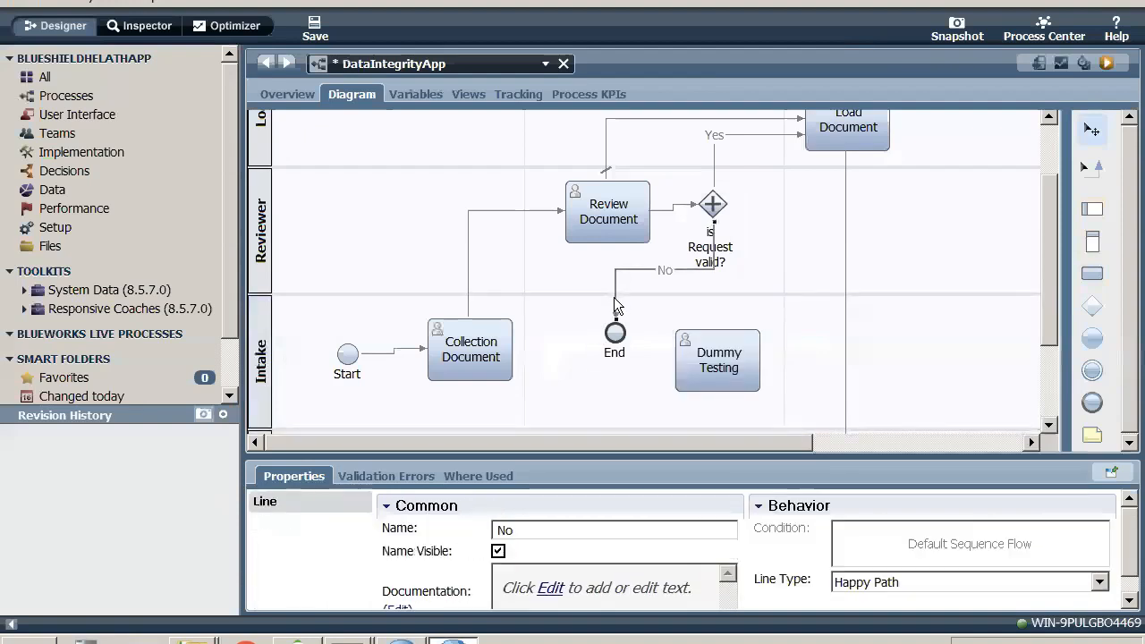
drag(616, 324, 721, 336)
click(1097, 170)
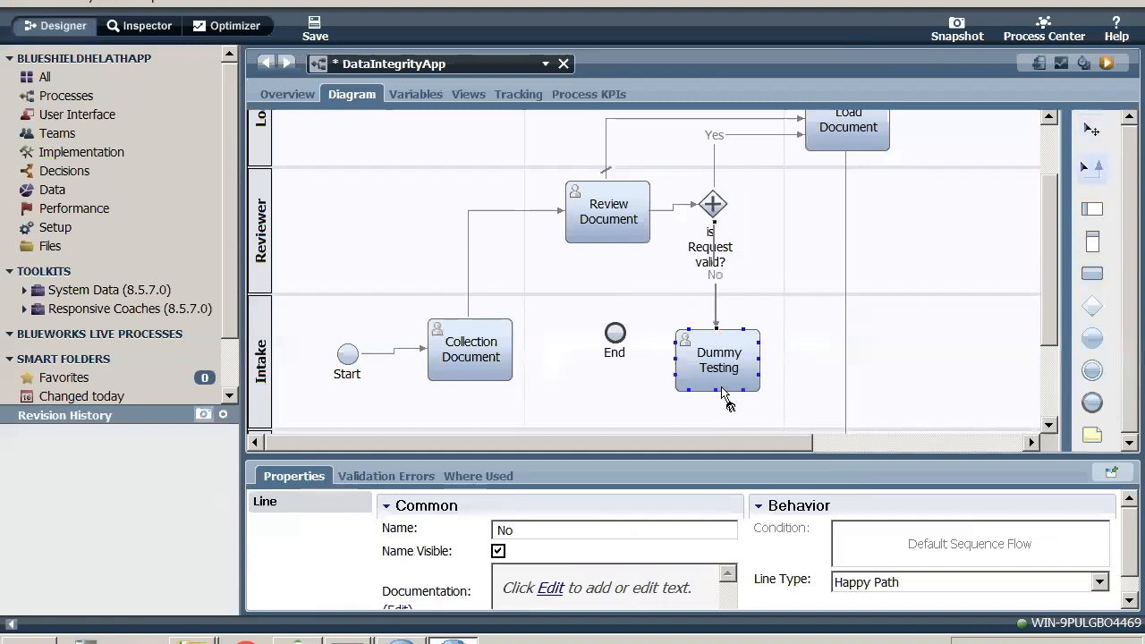
drag(674, 358, 618, 336)
click(1090, 128)
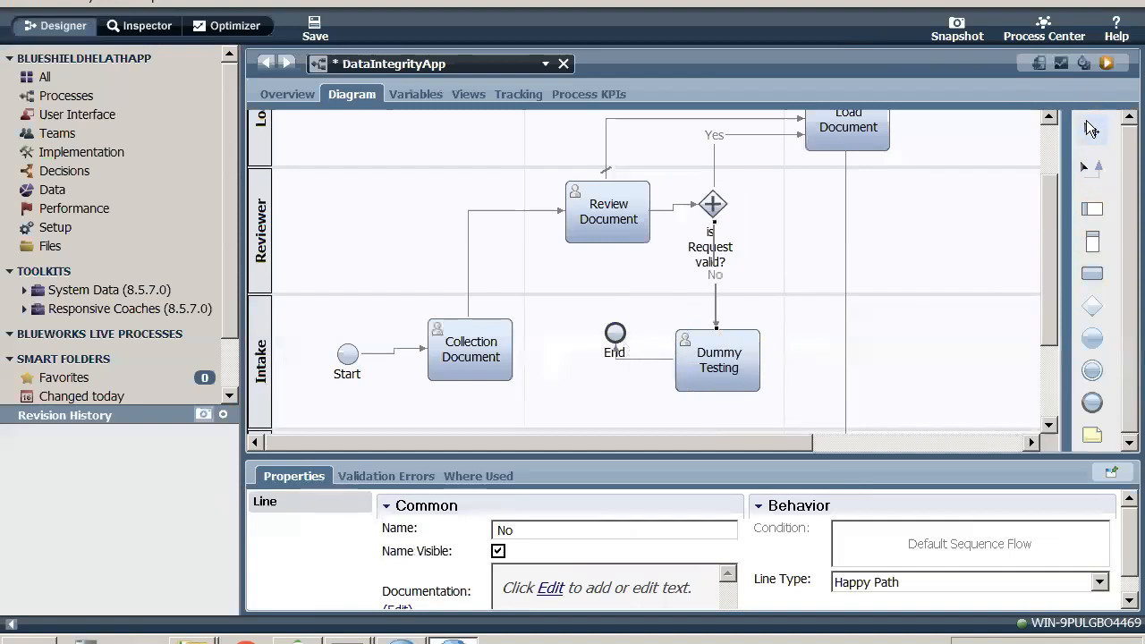
- Save DataIntegrityApp and run the process in the Inspector
click(314, 25)
click(1106, 62)
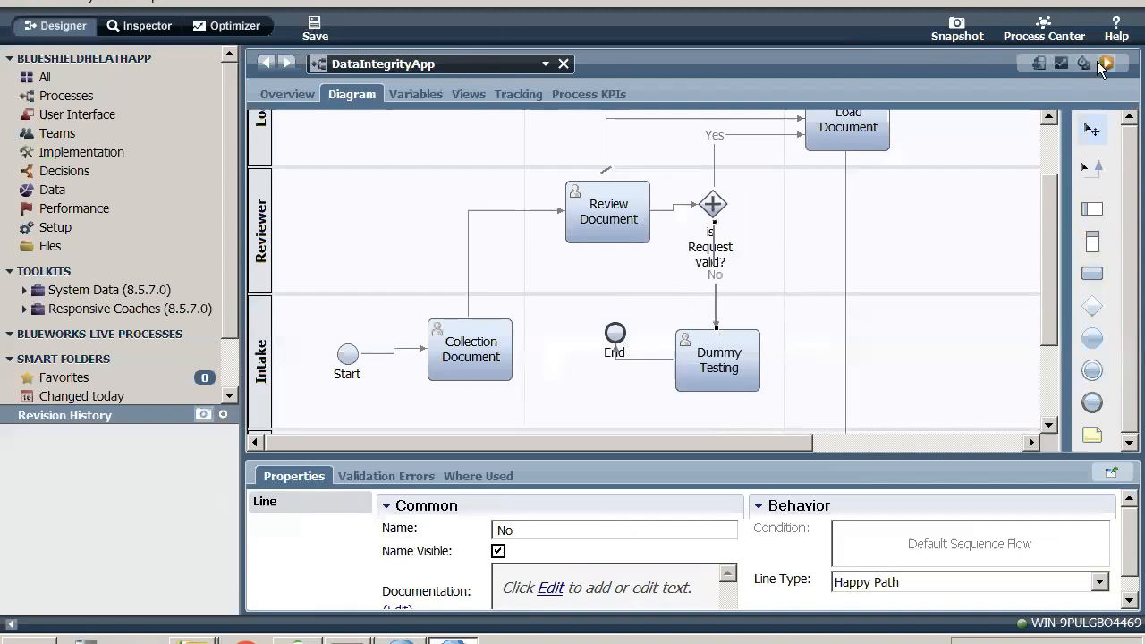
click(658, 328)
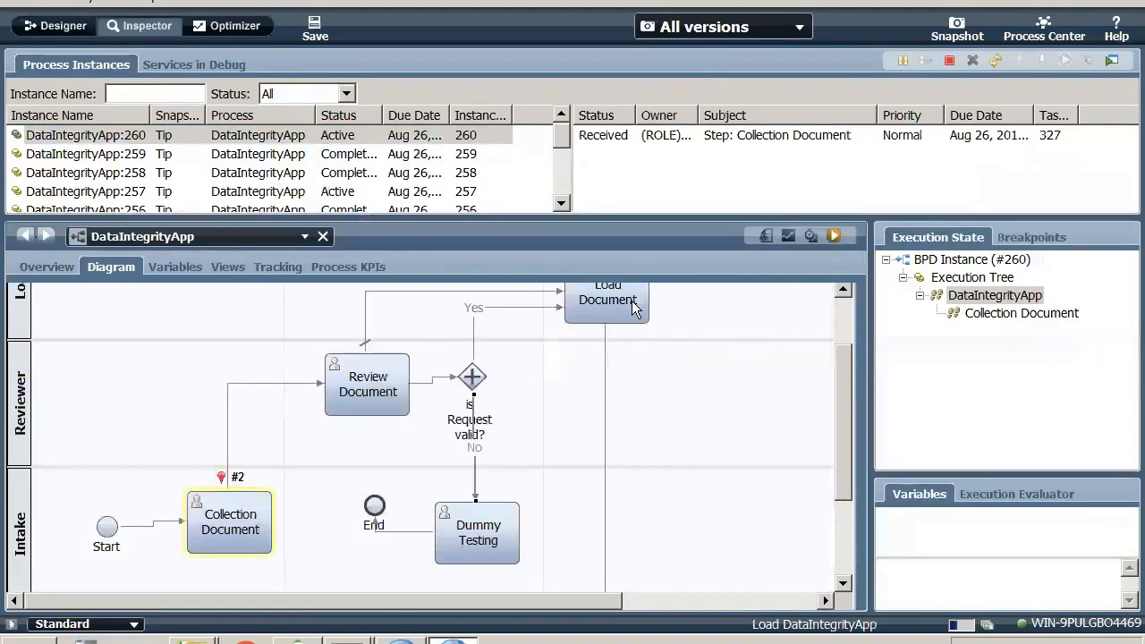
- Run the new instance's Collection Document task as the intake user
click(724, 135)
click(1066, 61)
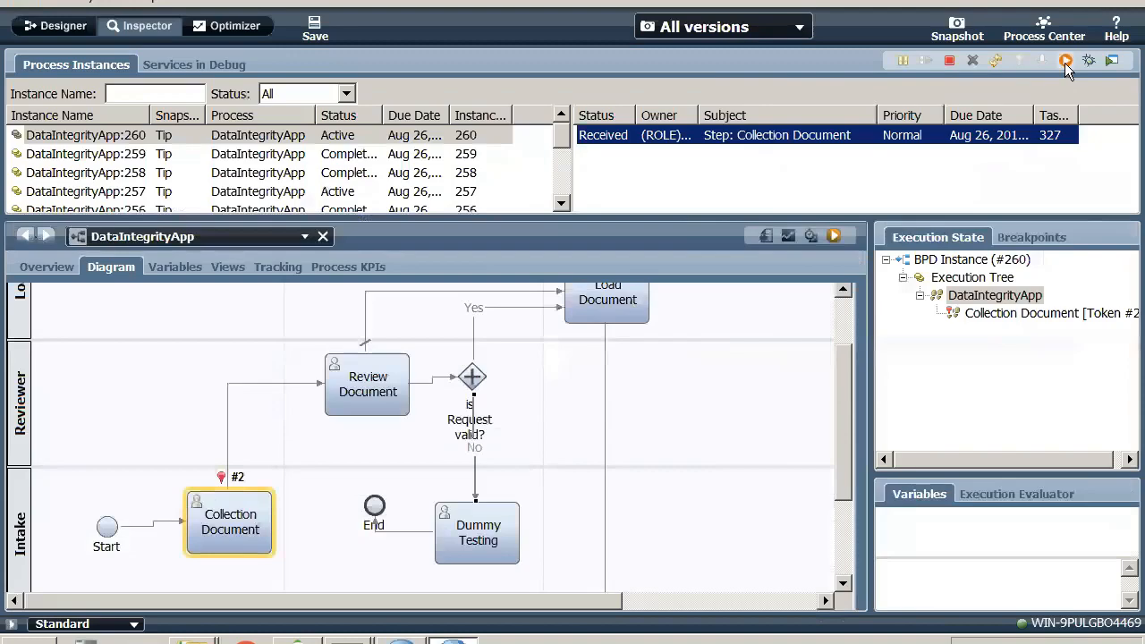
click(644, 328)
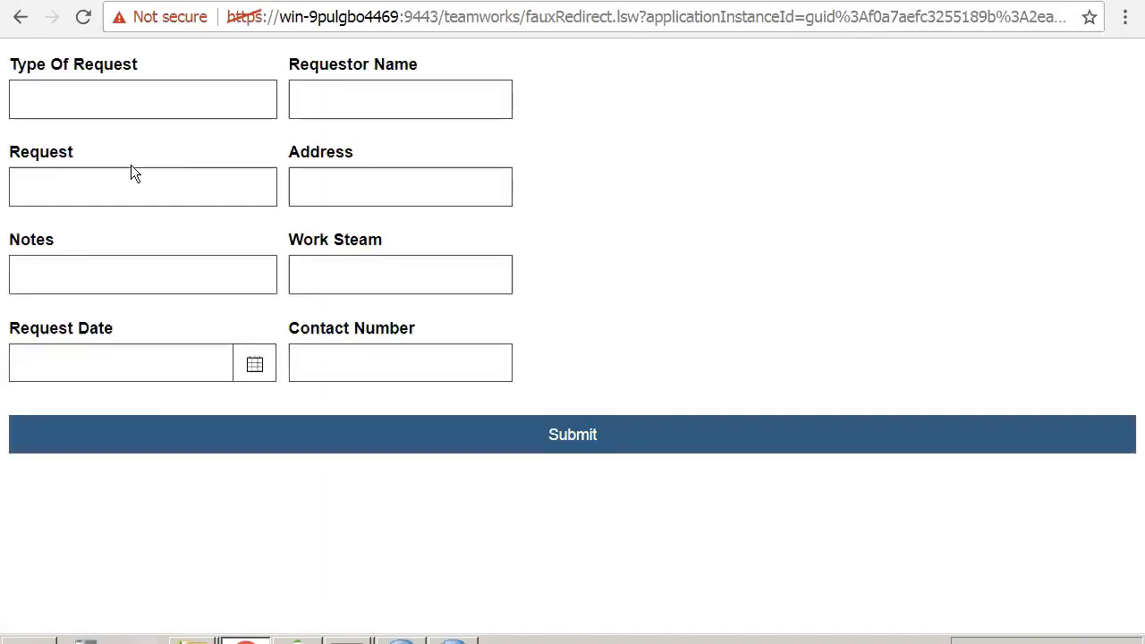
- Set Type Of Request to "fwfsd", Request to "gdsfgfds" and Notes to "dfsgdsfg" in the request form
click(126, 112)
text(fwfsd)
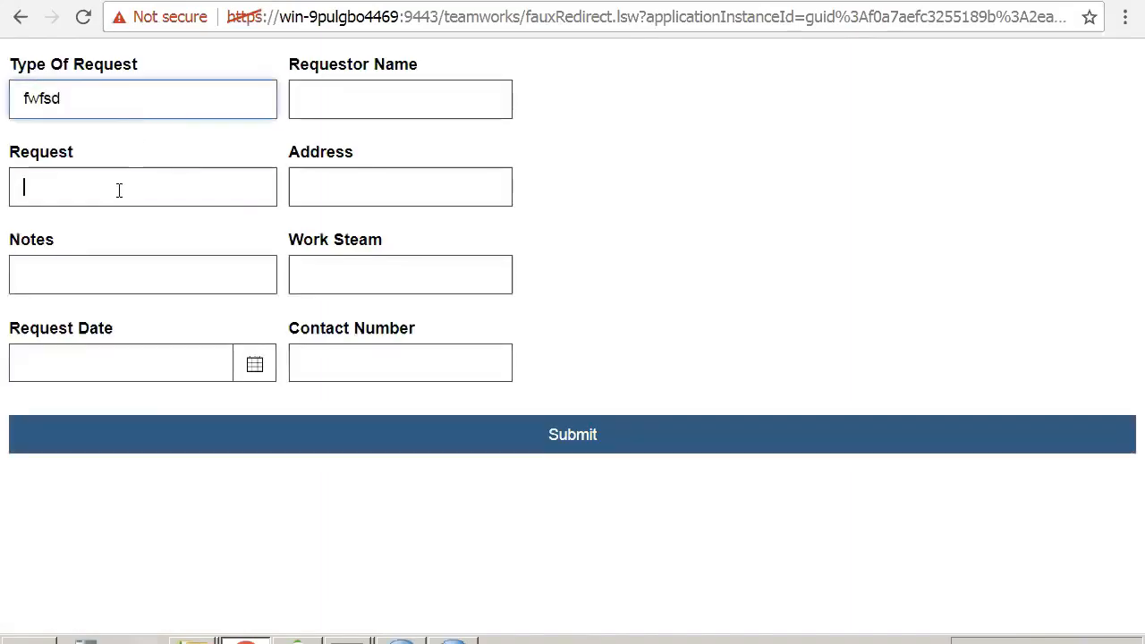
text(gdsfgfds)
click(122, 284)
text(dfsgdsfg)
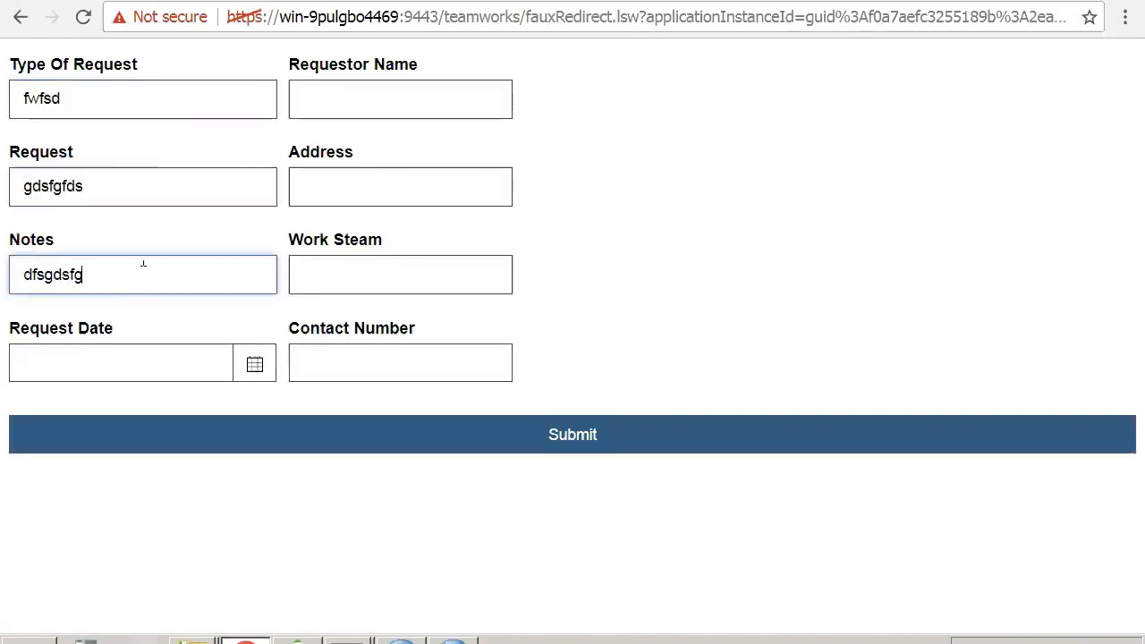
- Fill in the requestor's name, address and contact number, set Work Steam to "sfsdfg", and submit the request through the output page
click(378, 97)
text(fdgdfsg)
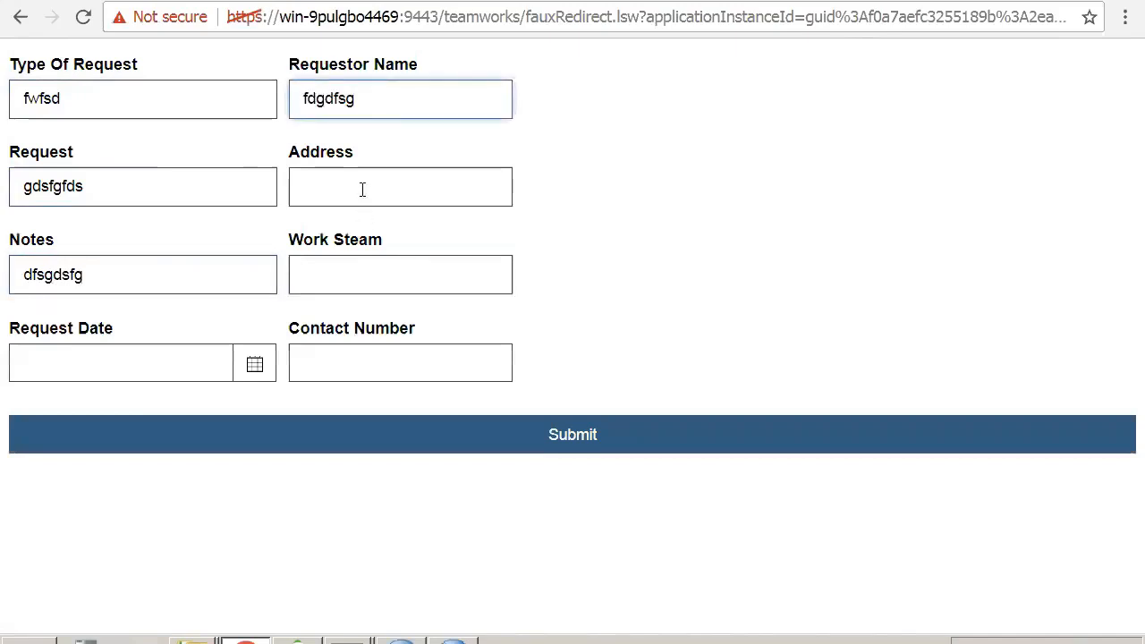
click(363, 189)
text(dfsgsdfgsf)
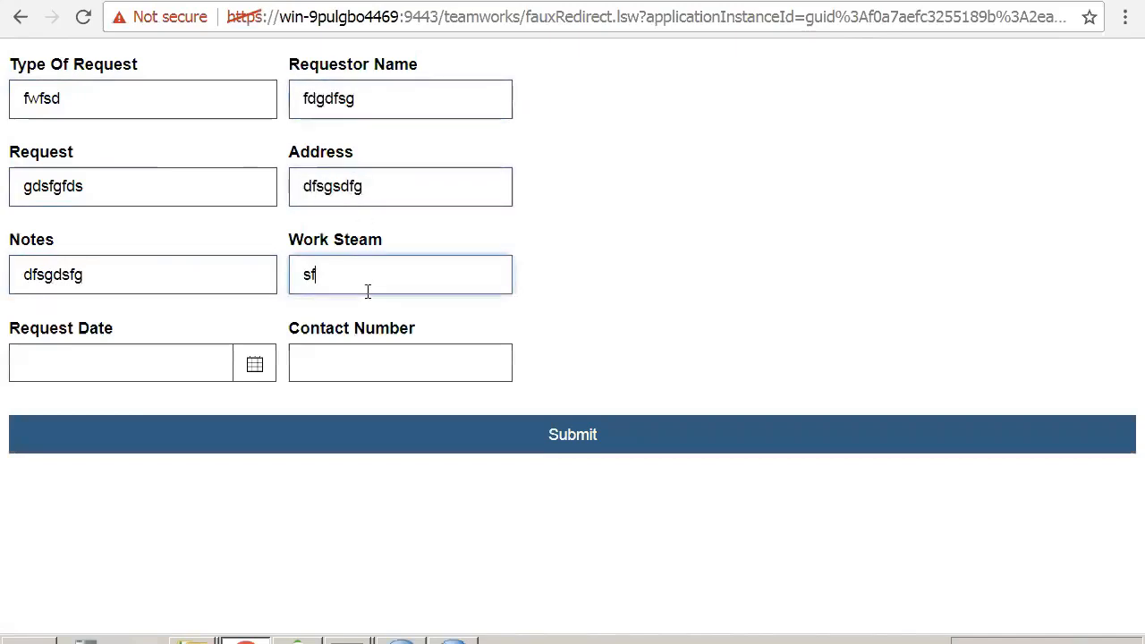
text(sdfgfdsgsdf)
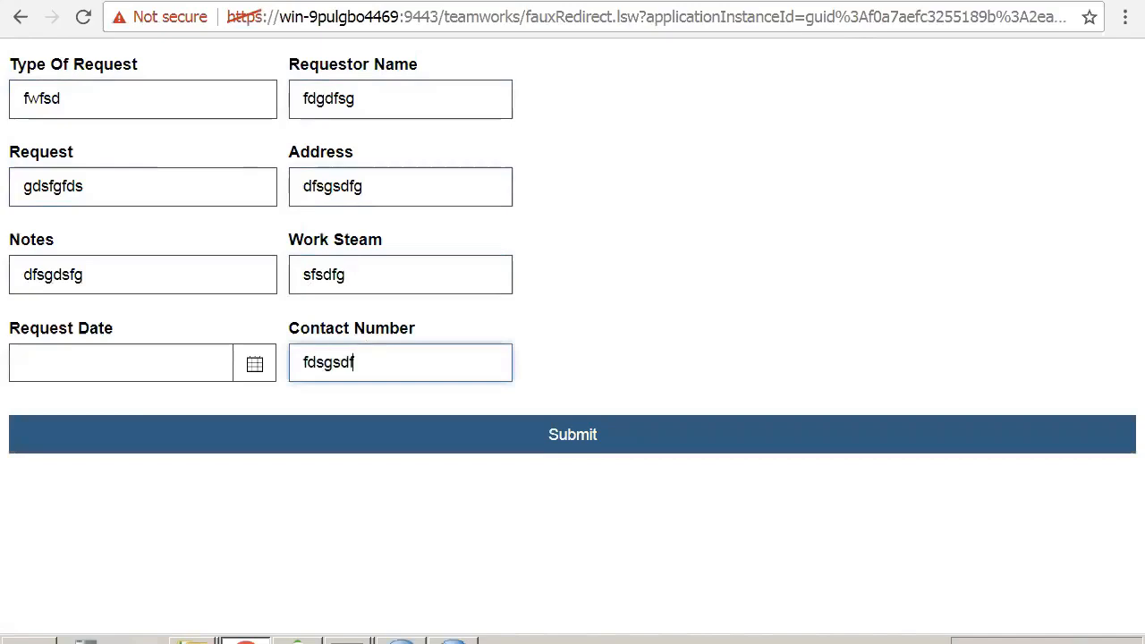
click(326, 421)
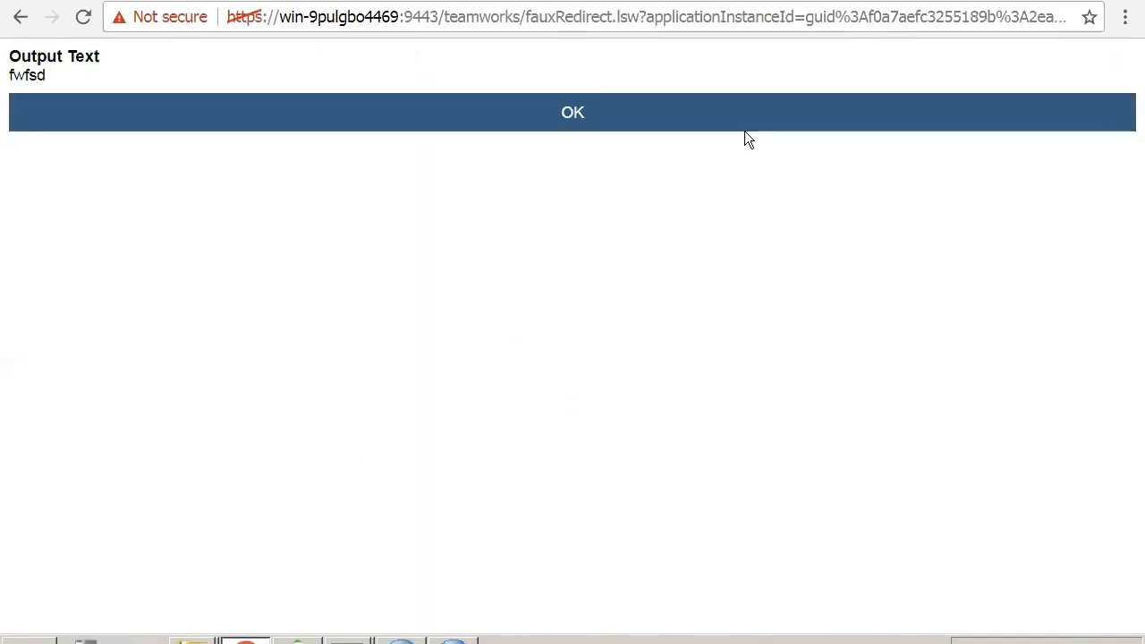
click(871, 114)
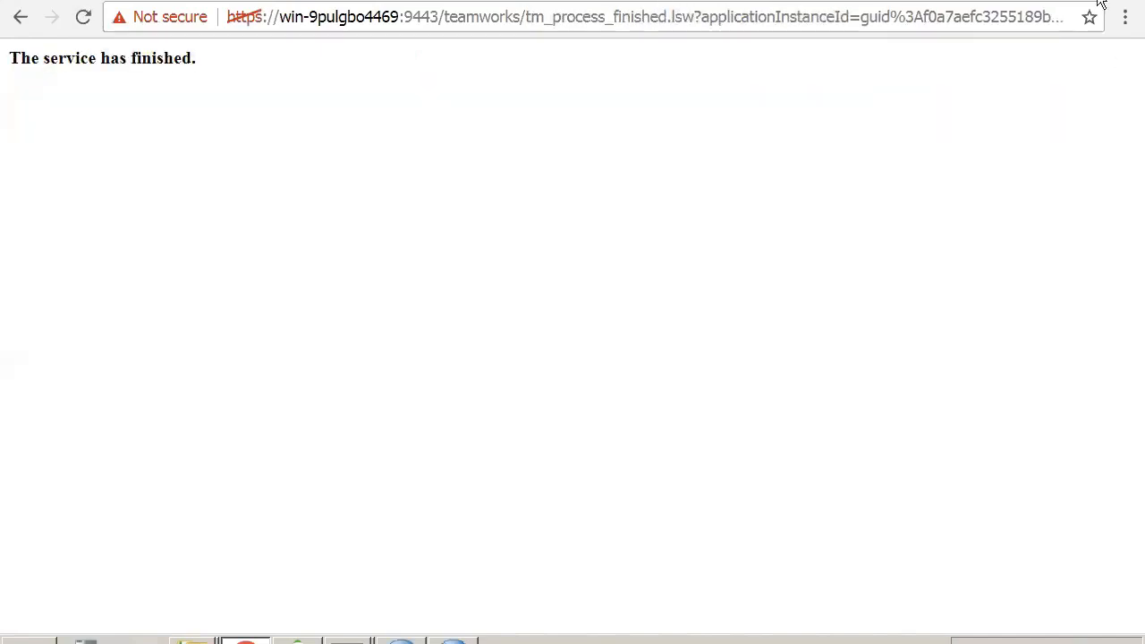
- Return to the Inspector, refresh the instance's tasks, and run the Review Document task
click(454, 641)
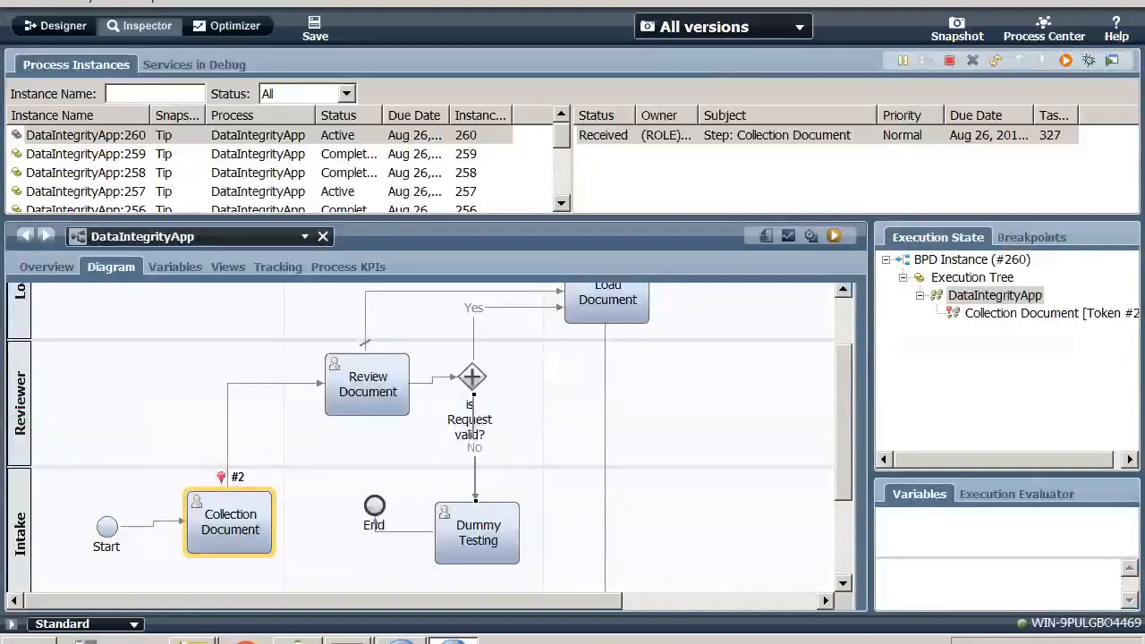
click(995, 66)
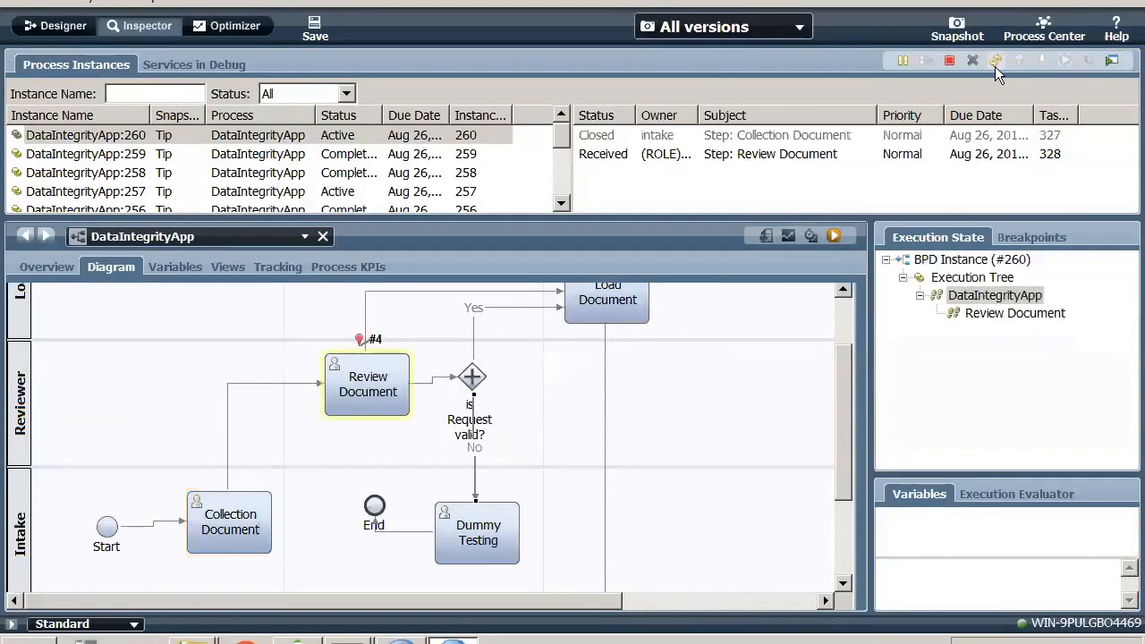
click(812, 141)
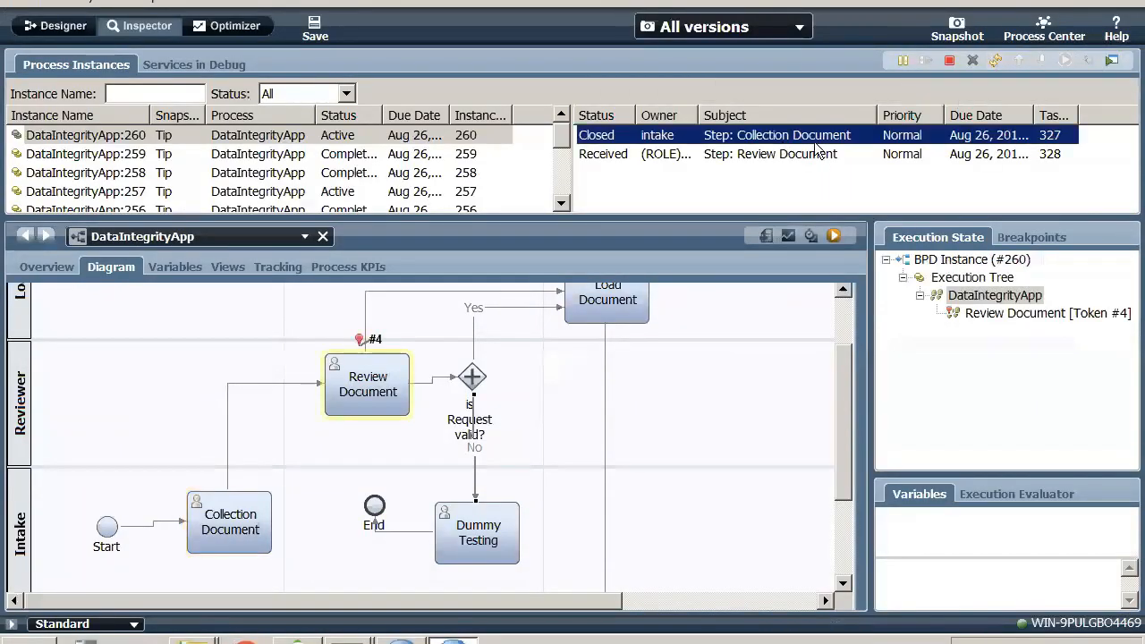
click(817, 154)
click(1065, 61)
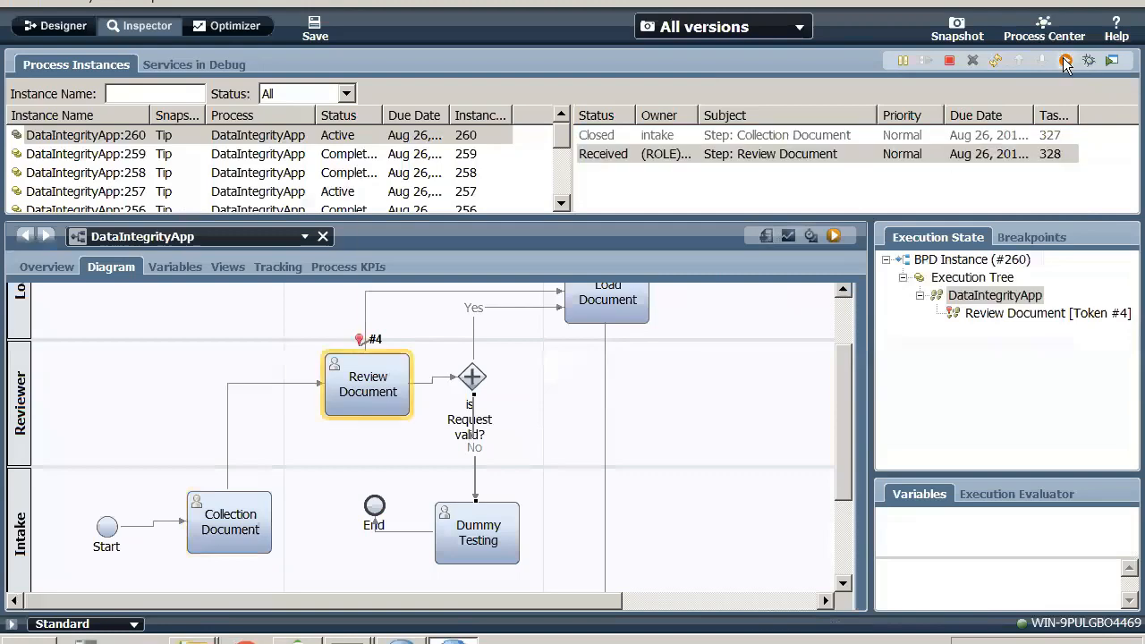
click(641, 333)
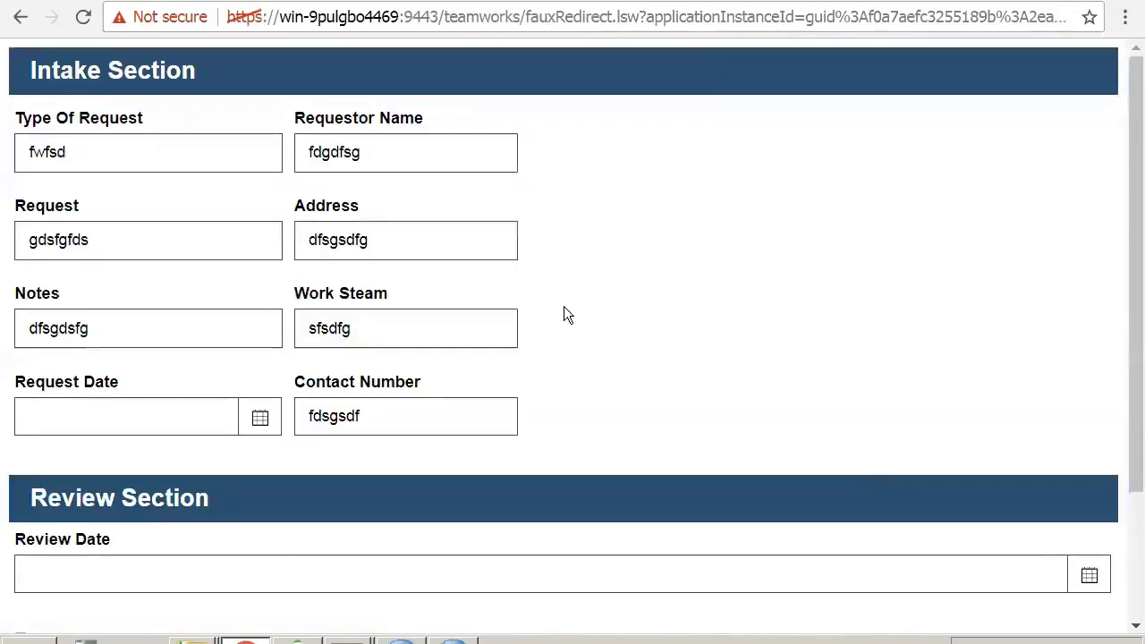
- Mark the request as valid, enter "dafsaf" for Review Date and "dfsadfsadf" for Review Comment, and submit the review form
scroll(608, 389, down, 3)
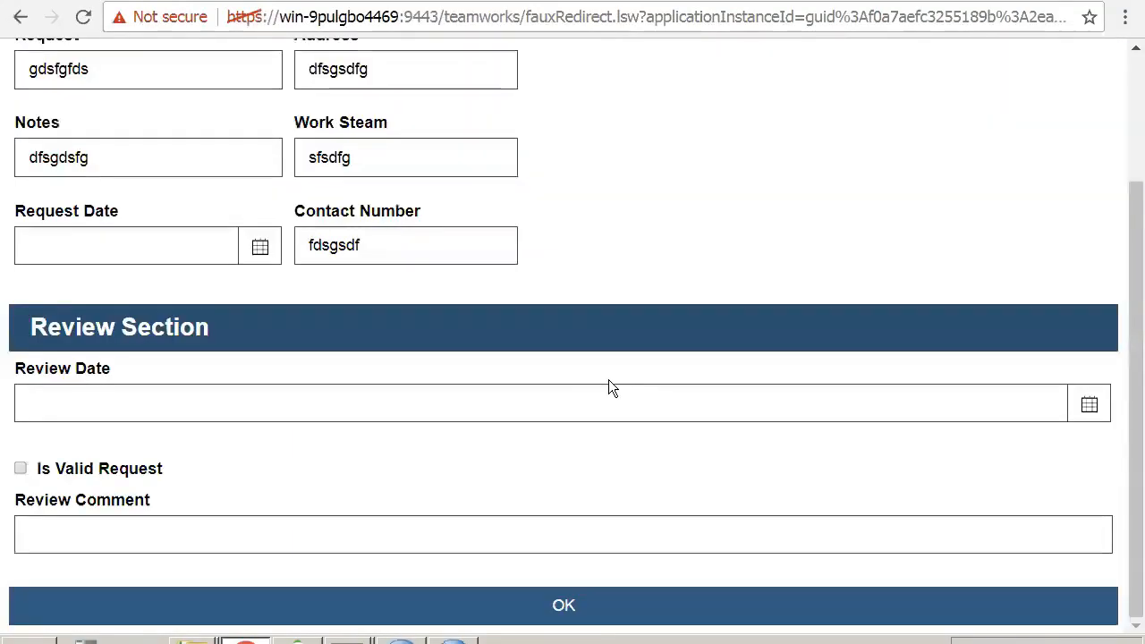
click(21, 468)
click(79, 411)
text(dfdasf)
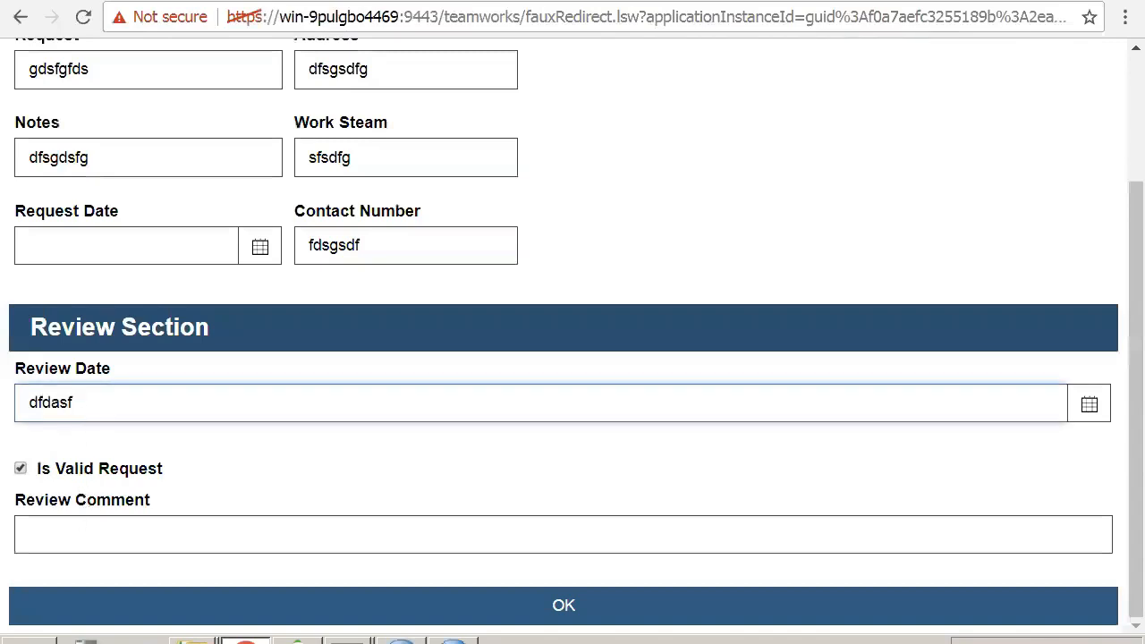
click(82, 521)
text(dfsadfsadf)
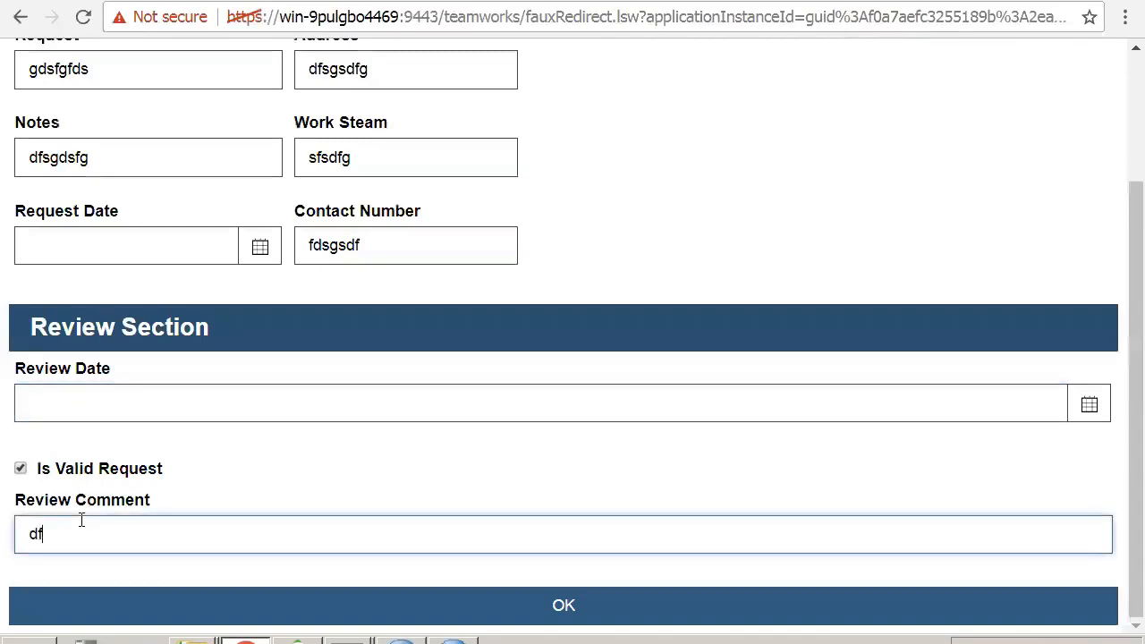
click(84, 380)
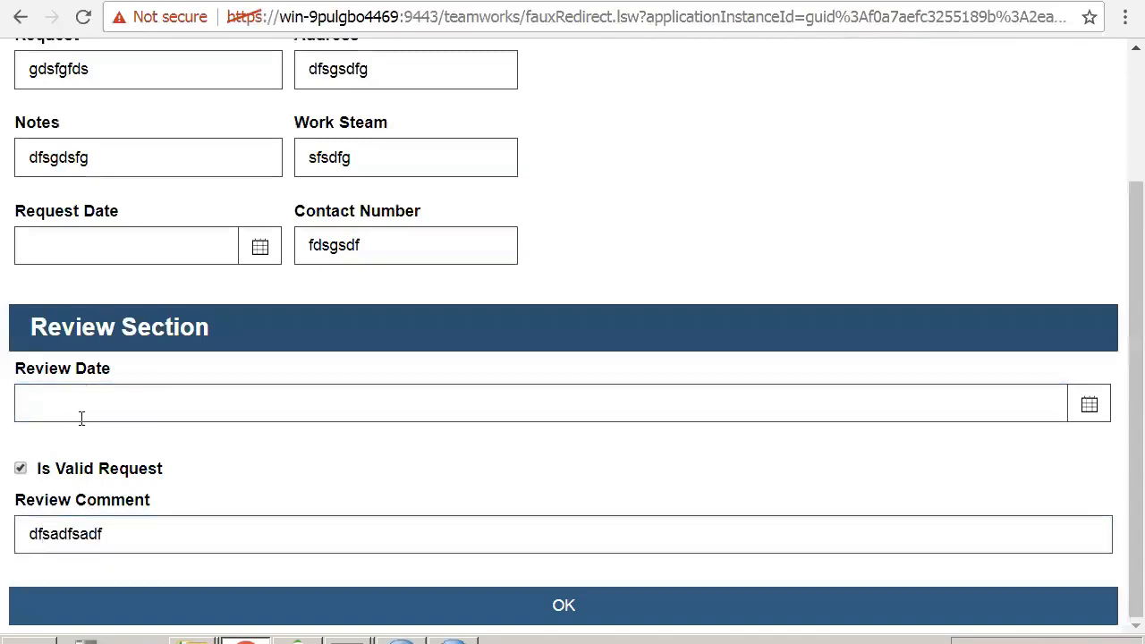
click(81, 417)
text(dafsaf)
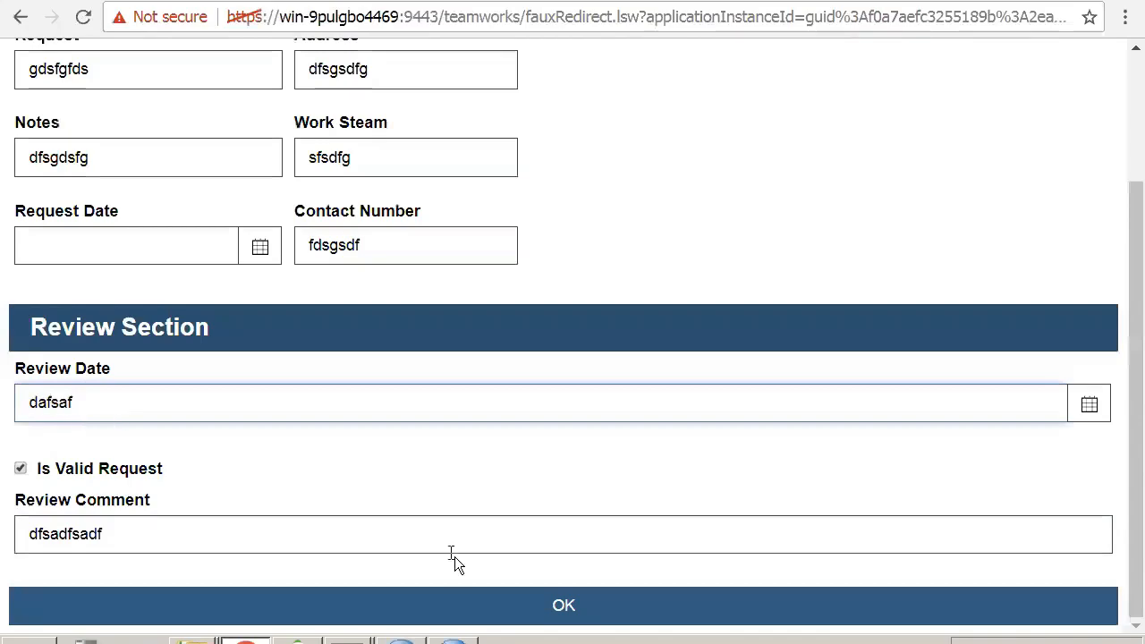
click(474, 617)
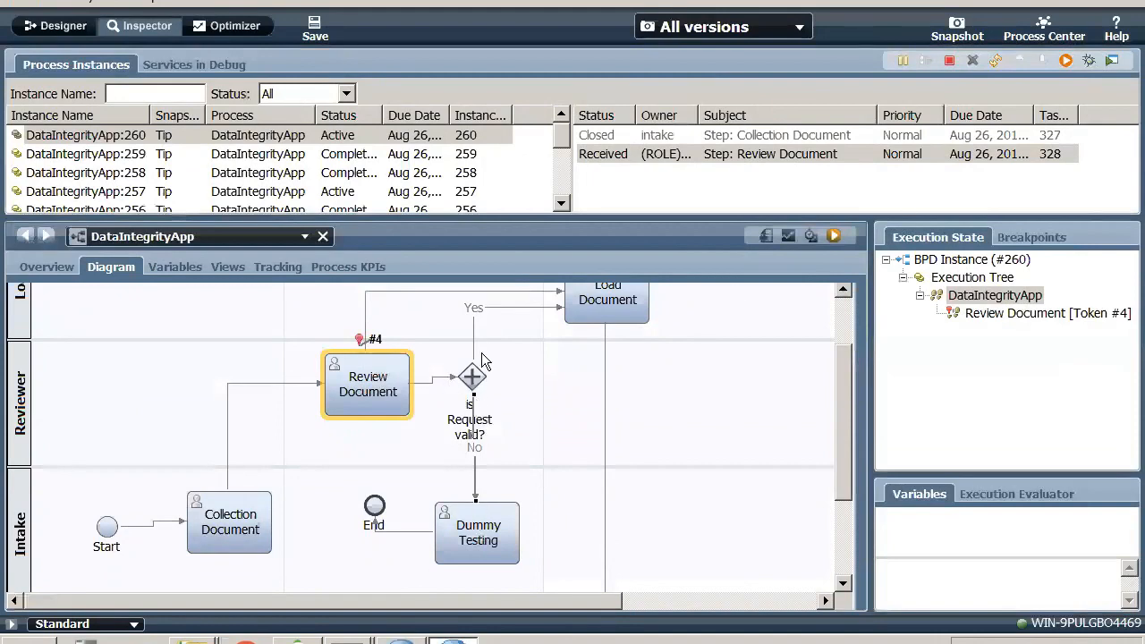
- Refresh the instance's tasks in the Inspector, run Dummy Testing as the intake user, and complete it
click(990, 59)
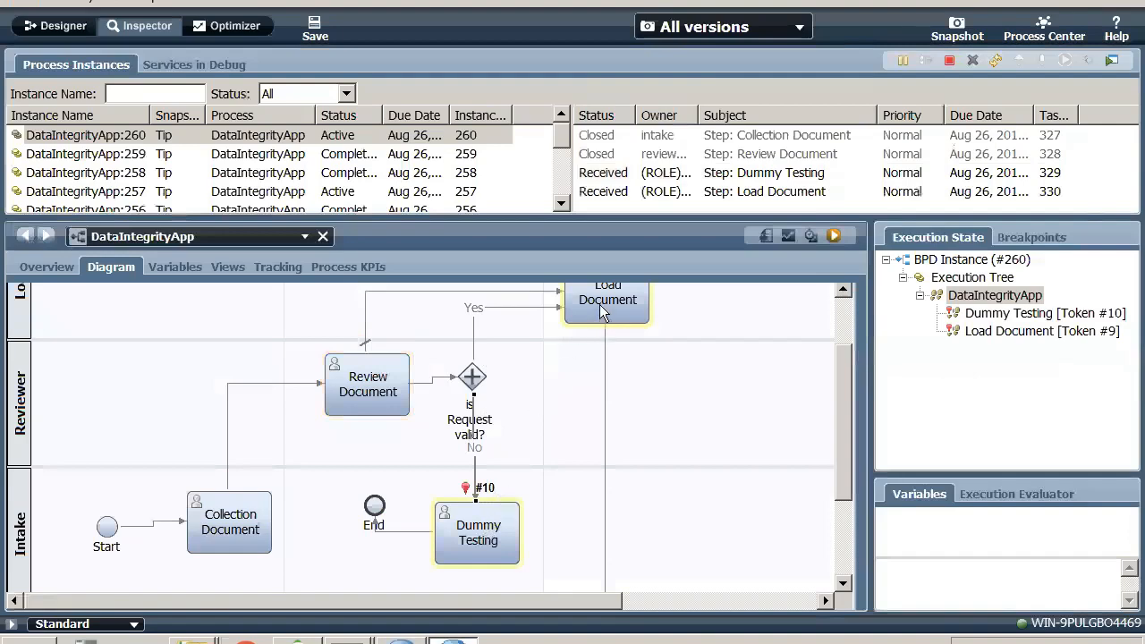
click(743, 179)
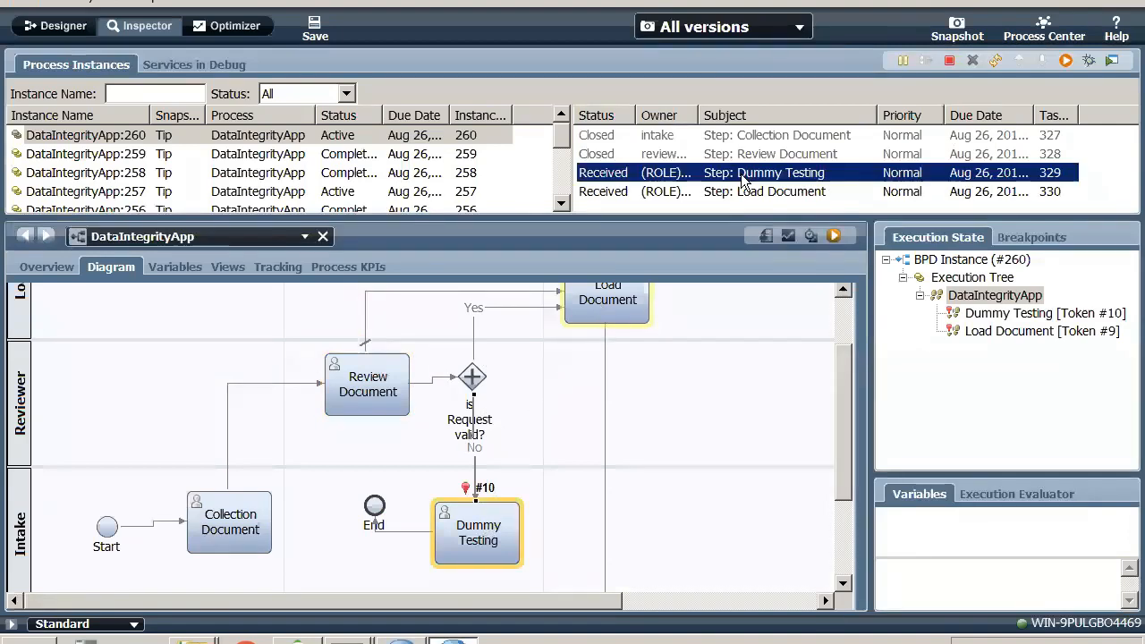
click(1066, 60)
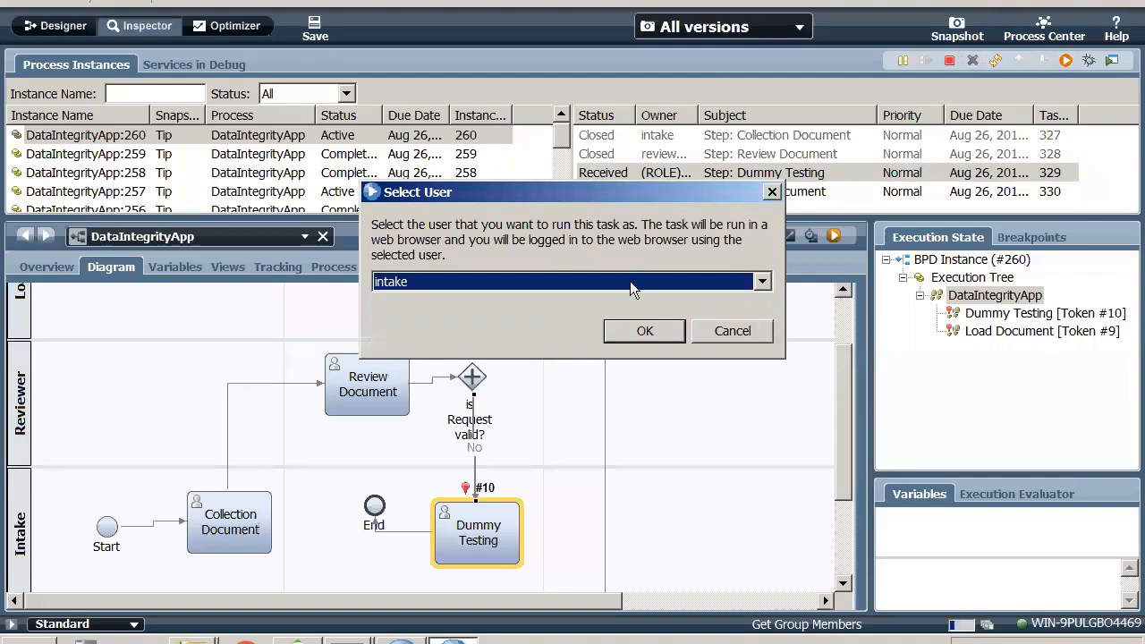
click(636, 339)
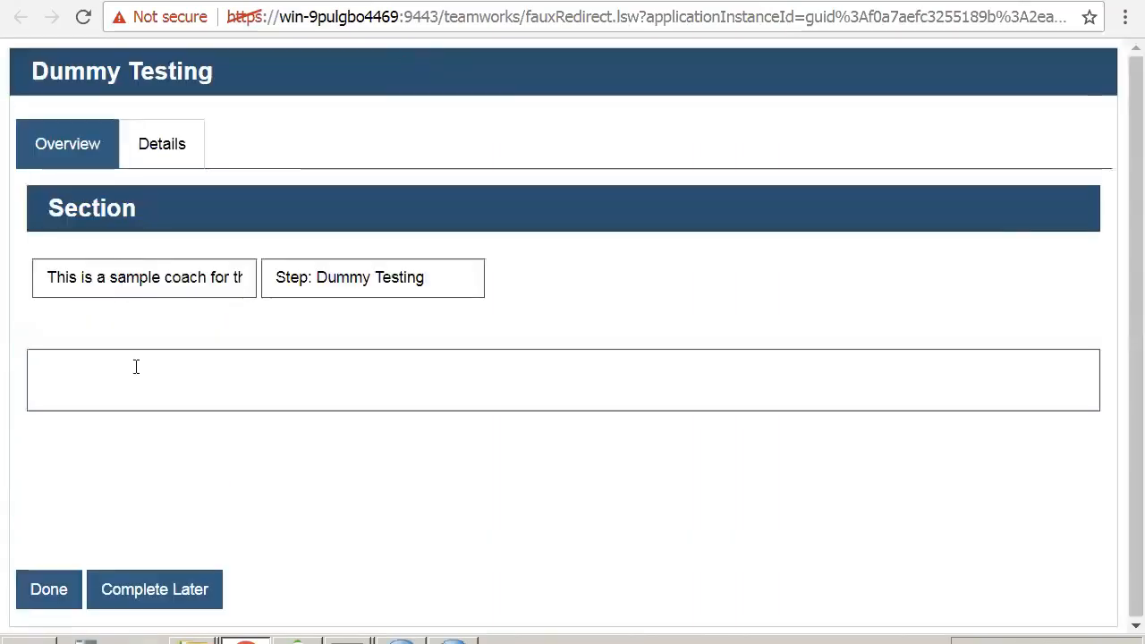
click(48, 598)
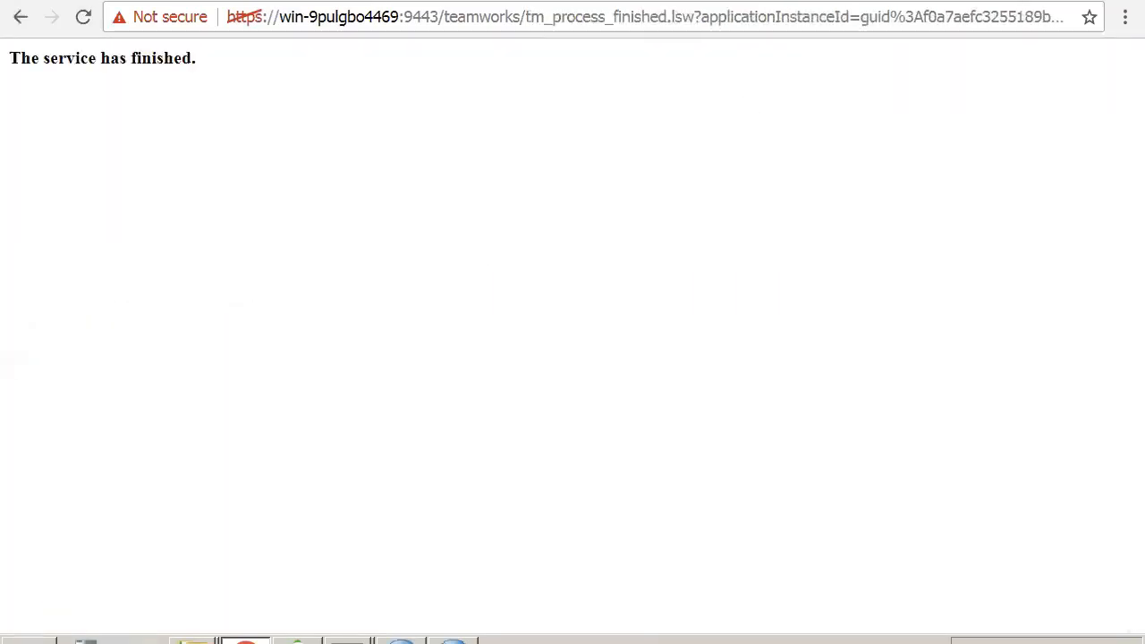
- Return to the Inspector, refresh the instance's tasks, and run the Load Document task as loadPerson
click(1056, 2)
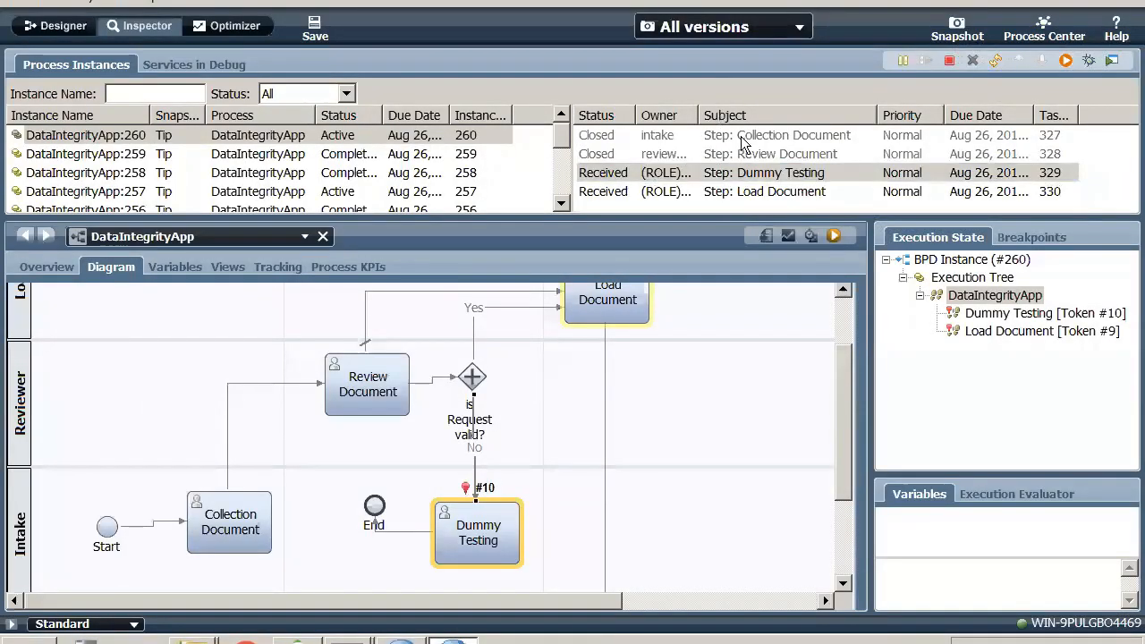
click(993, 59)
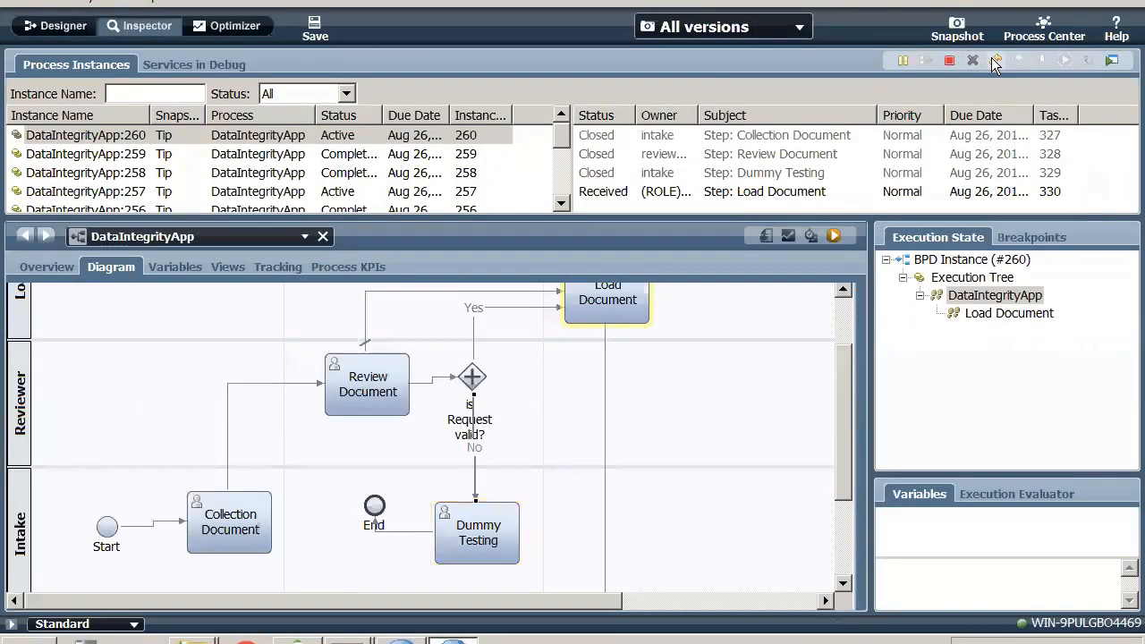
click(803, 194)
click(1065, 61)
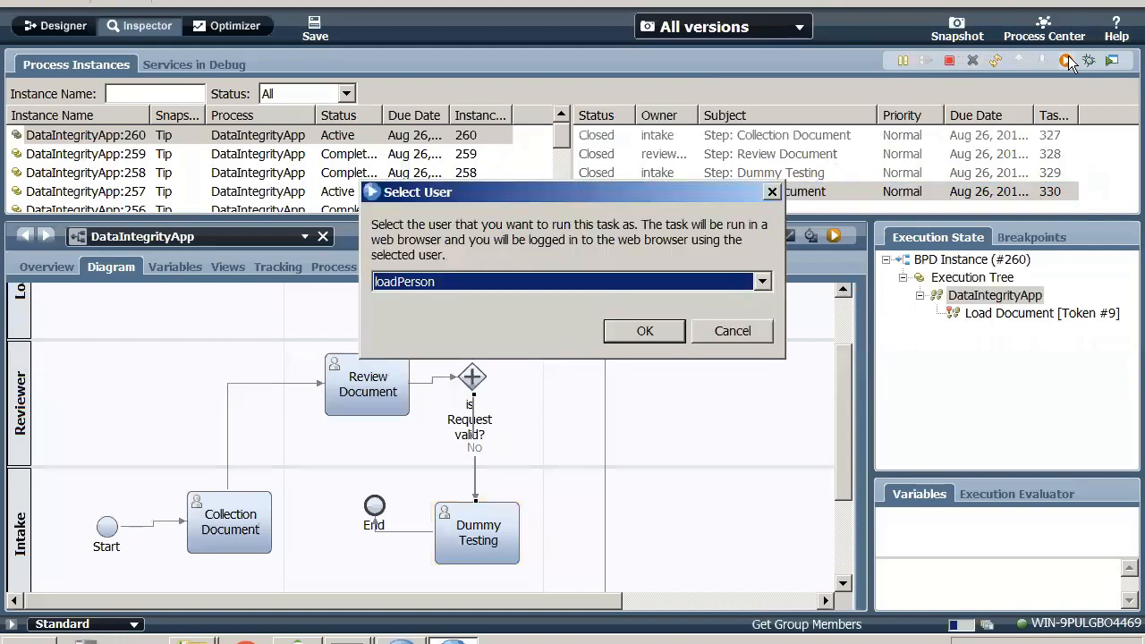
click(653, 338)
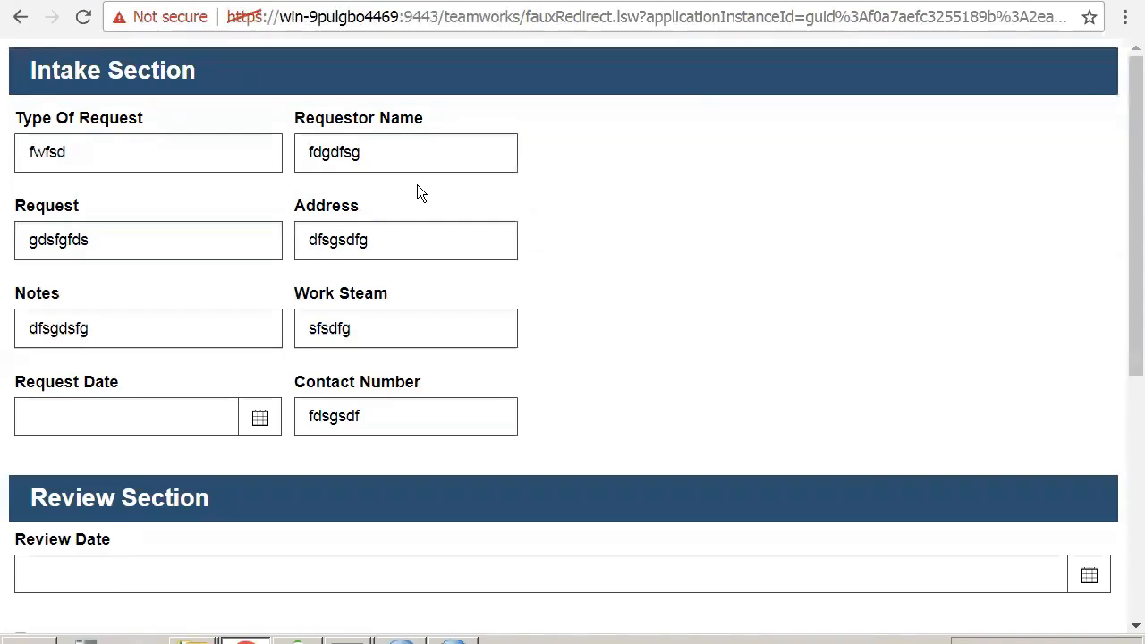
- Submit the load form without filling in the Load Section, and refresh the instance in the Inspector
scroll(677, 379, down, 5)
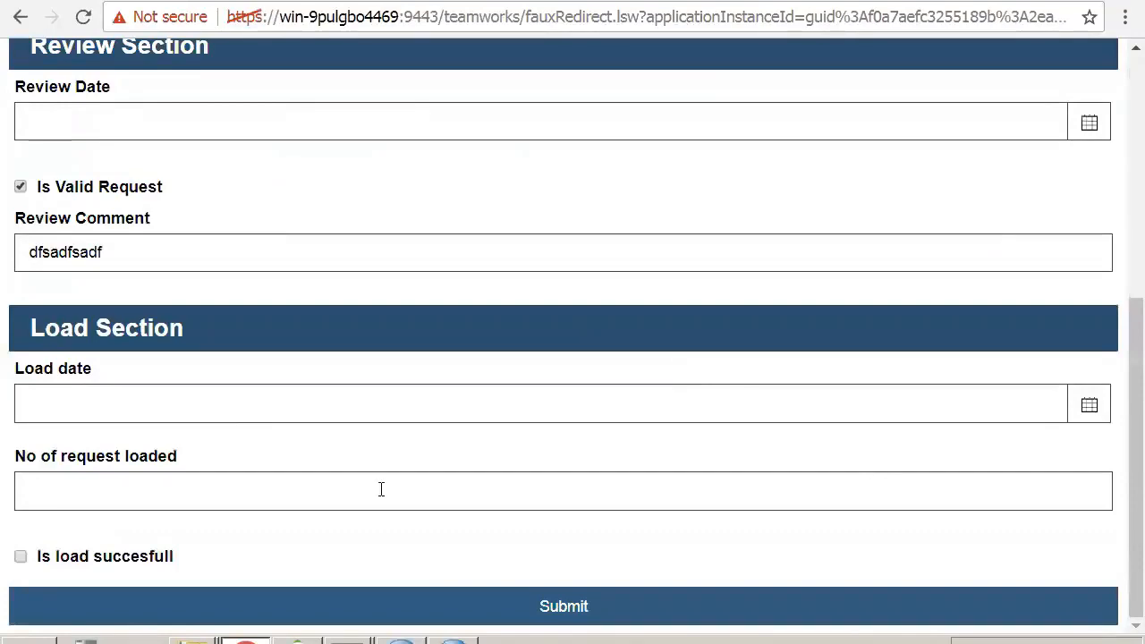
click(461, 600)
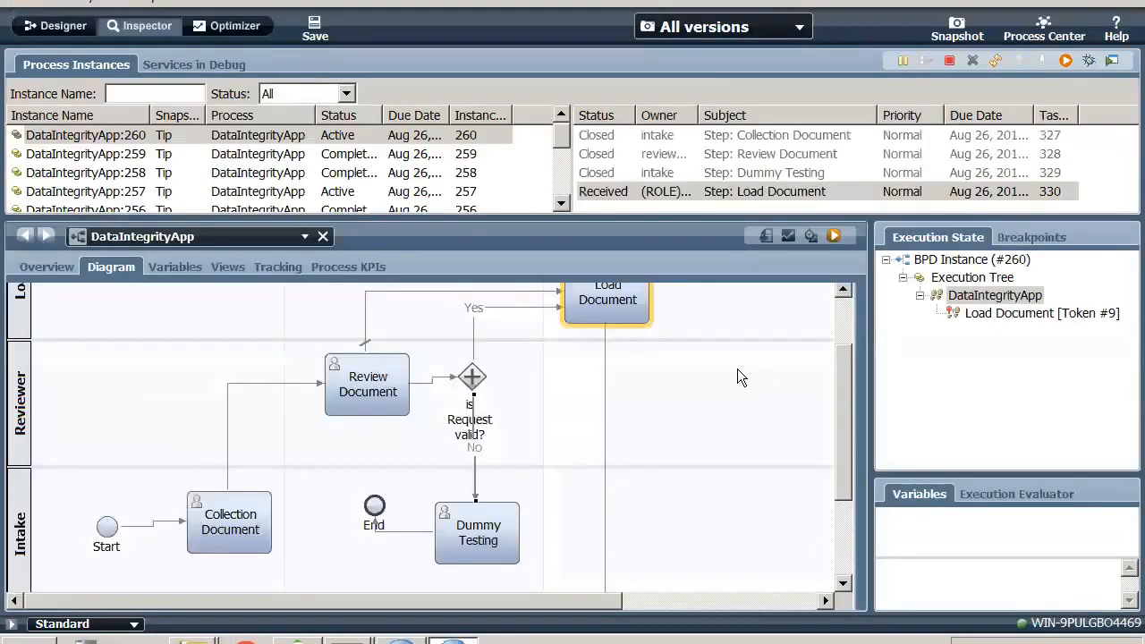
click(996, 60)
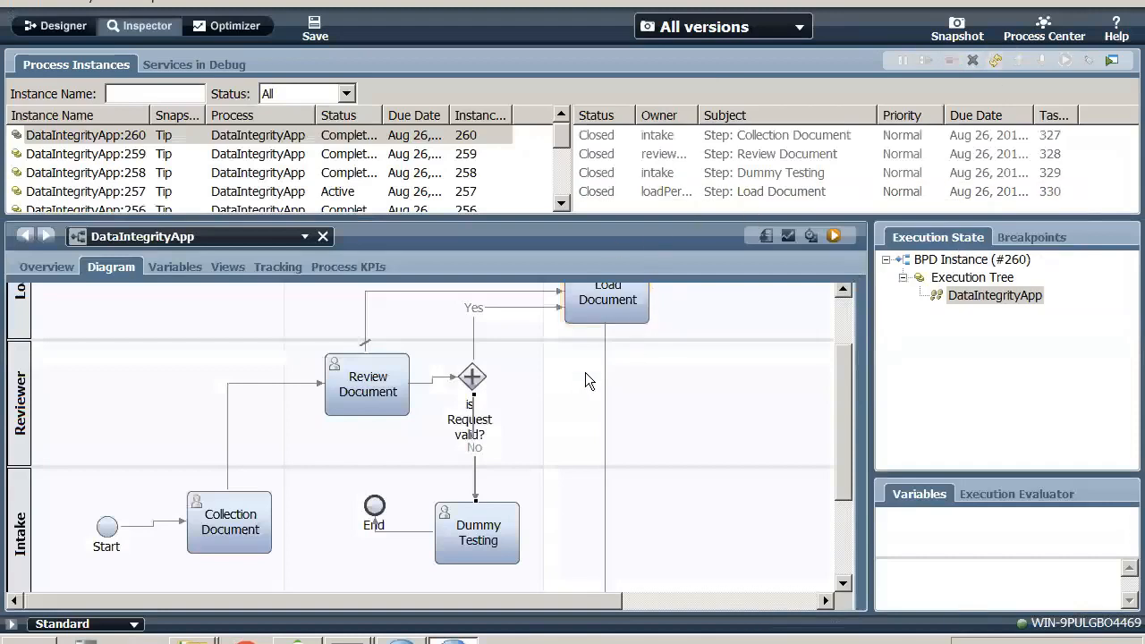
- Switch to the OneNote Day 03 notes to read the Event gateway line, and return to the Inspector diagram to examine the Review and Load Document activities
key(ctrl+Left)
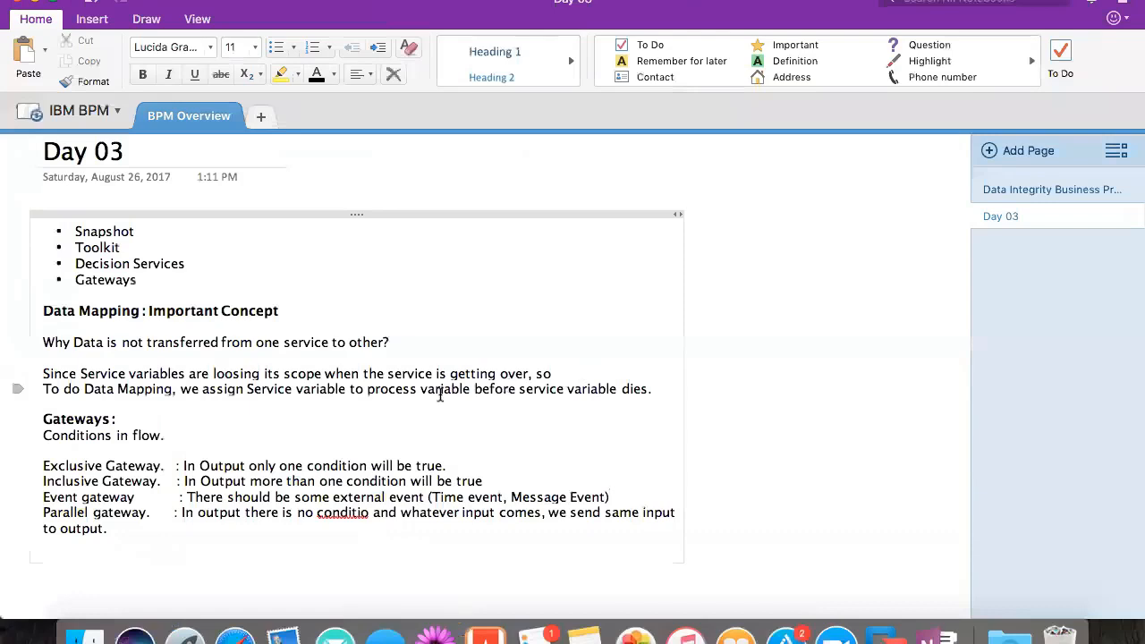
triple_click(228, 499)
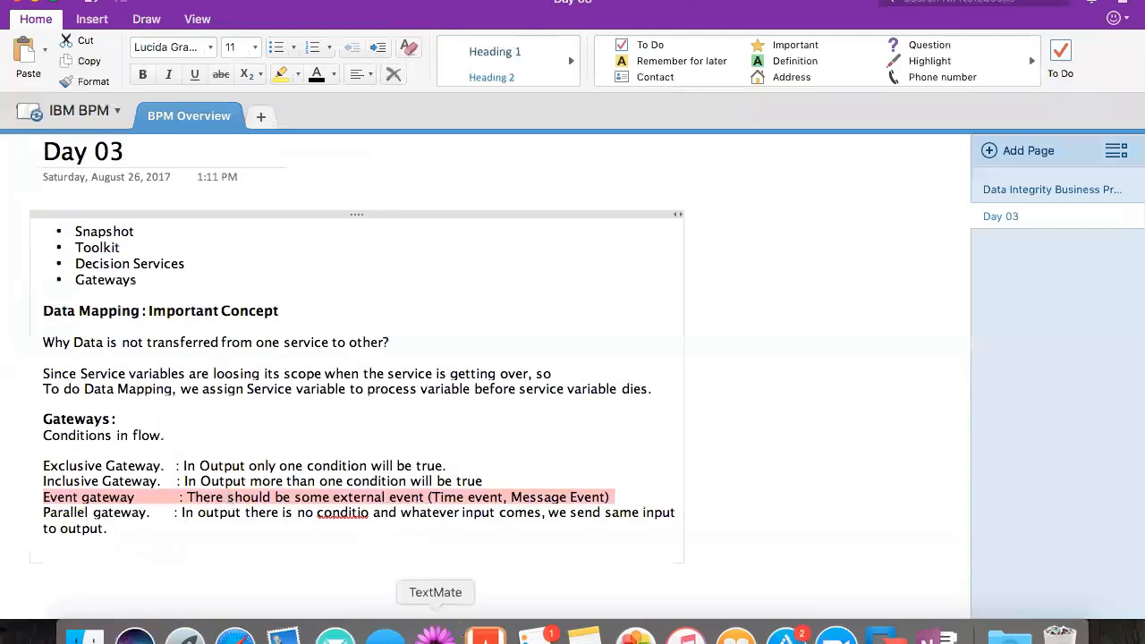
click(881, 637)
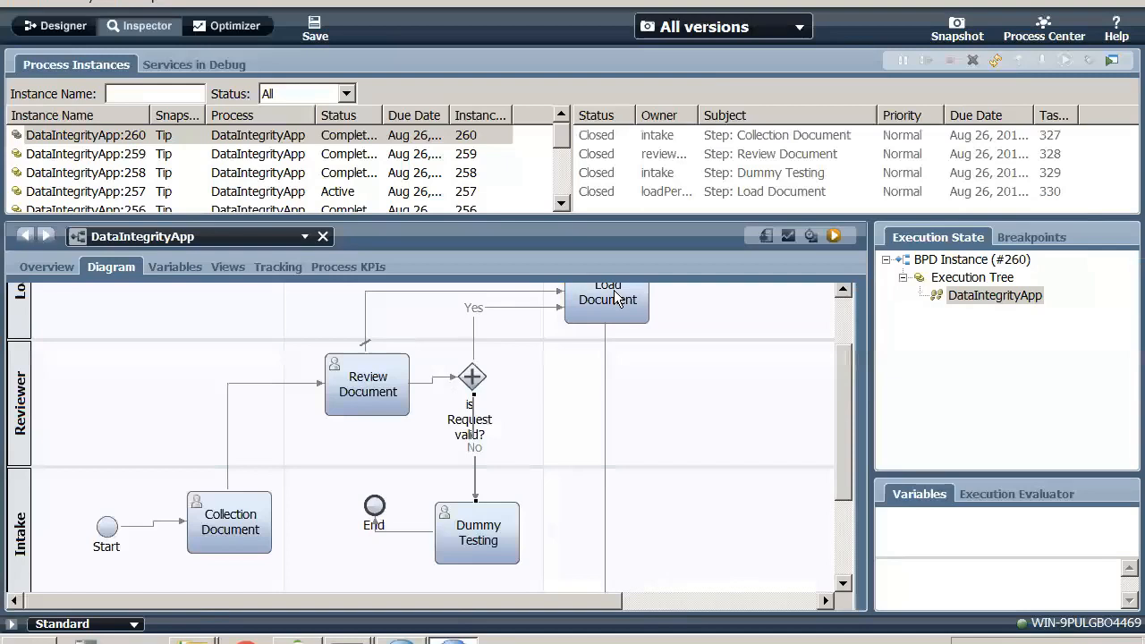
click(389, 384)
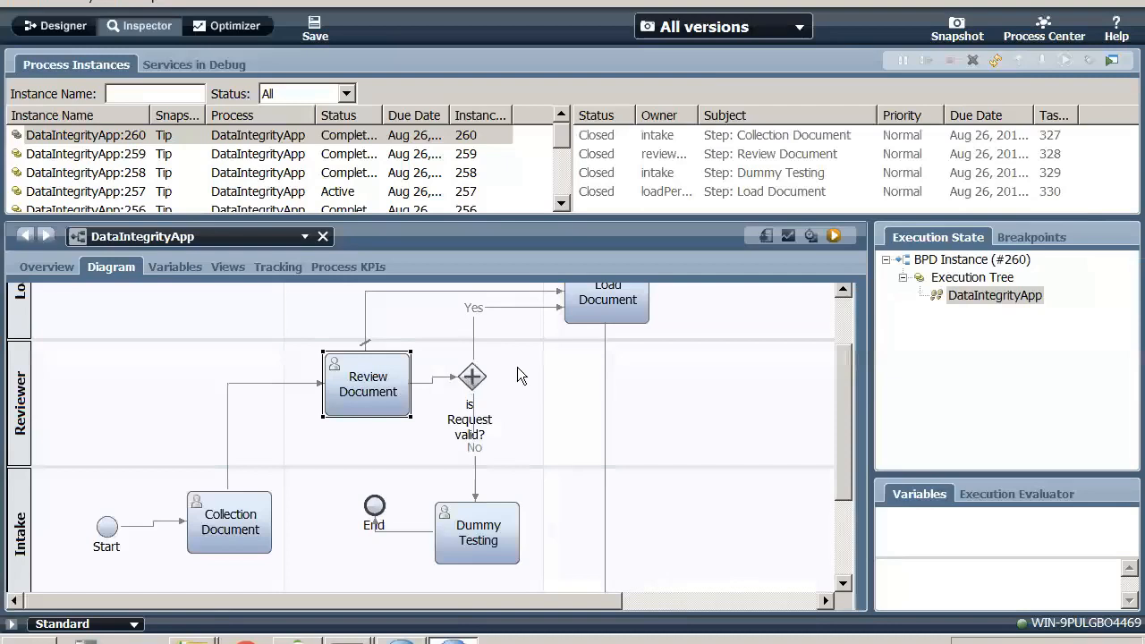
click(588, 315)
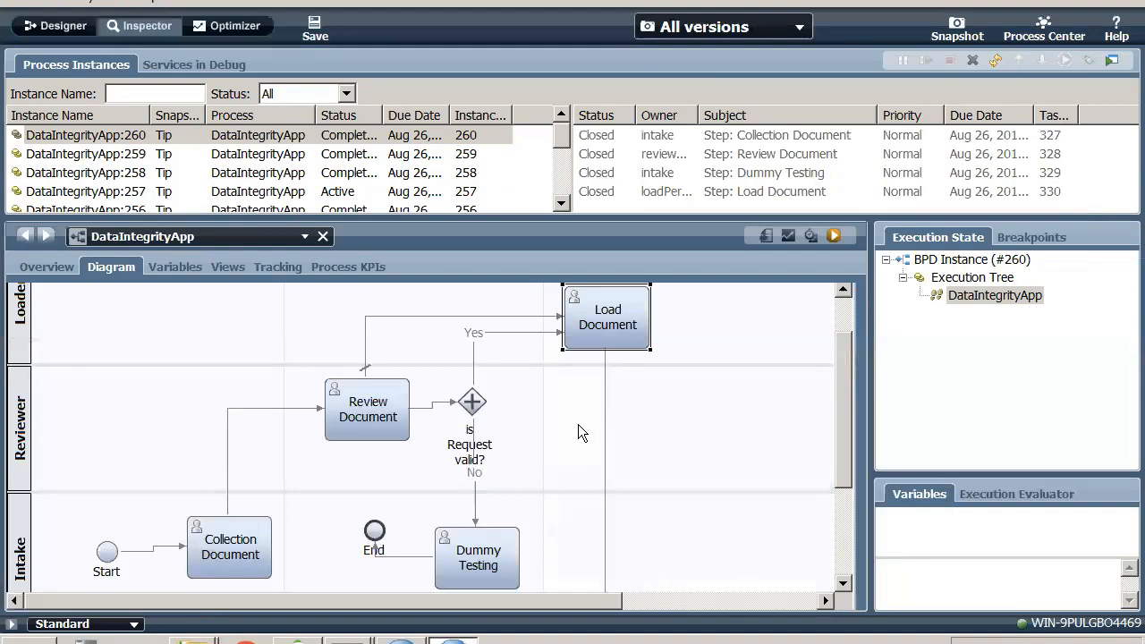
- Return to the Designer, select the "is Request valid?" gateway, and open its gateway type choices
click(68, 27)
click(303, 129)
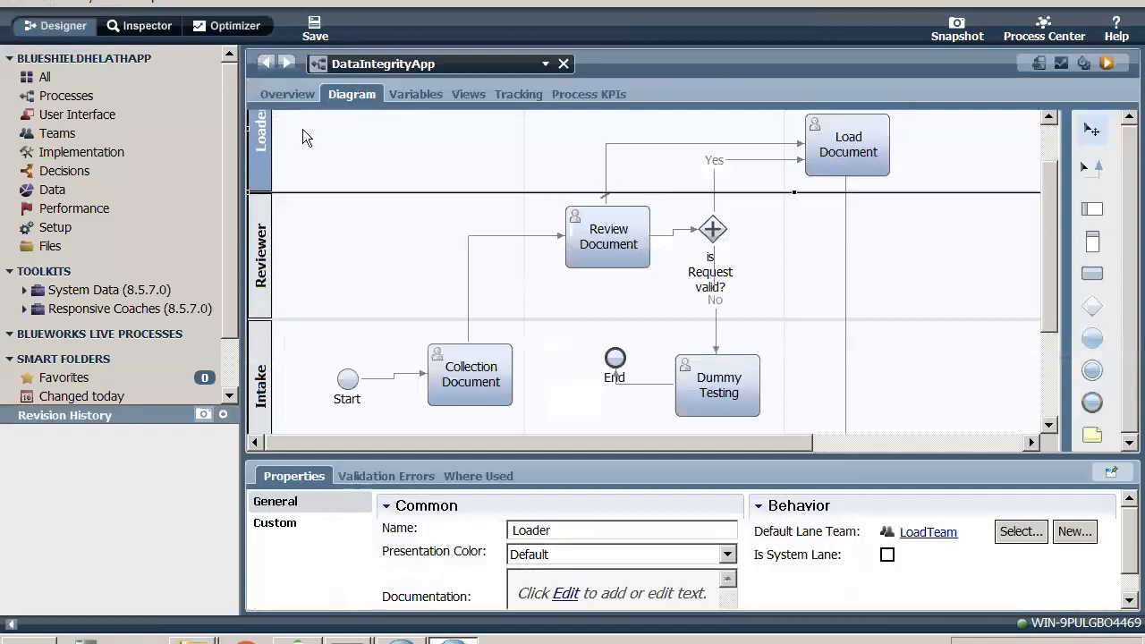
click(354, 277)
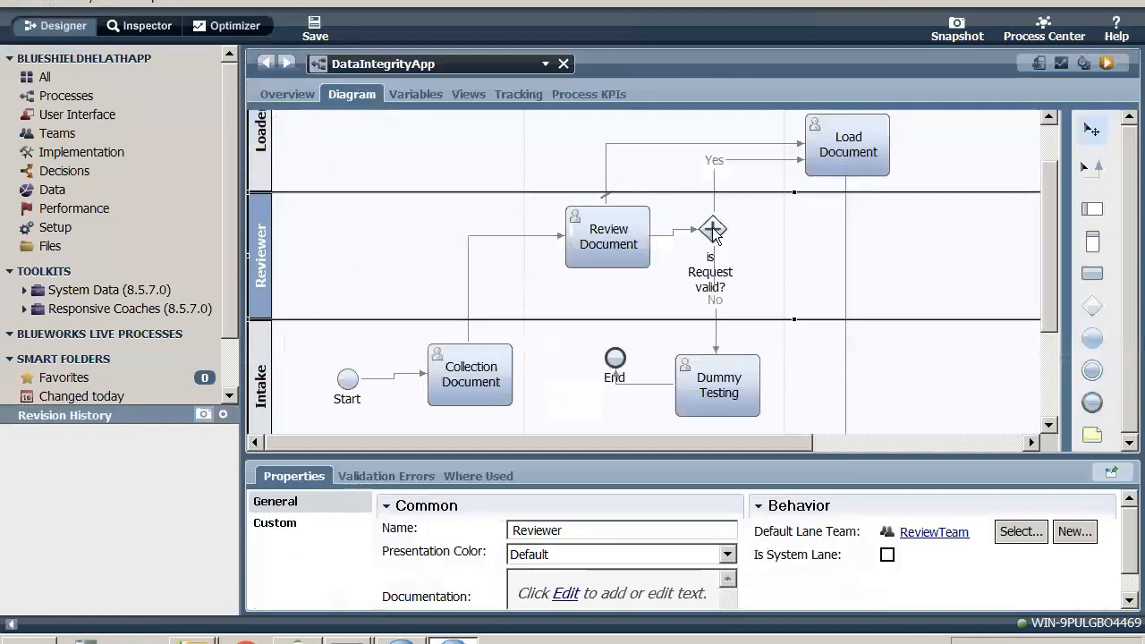
click(712, 229)
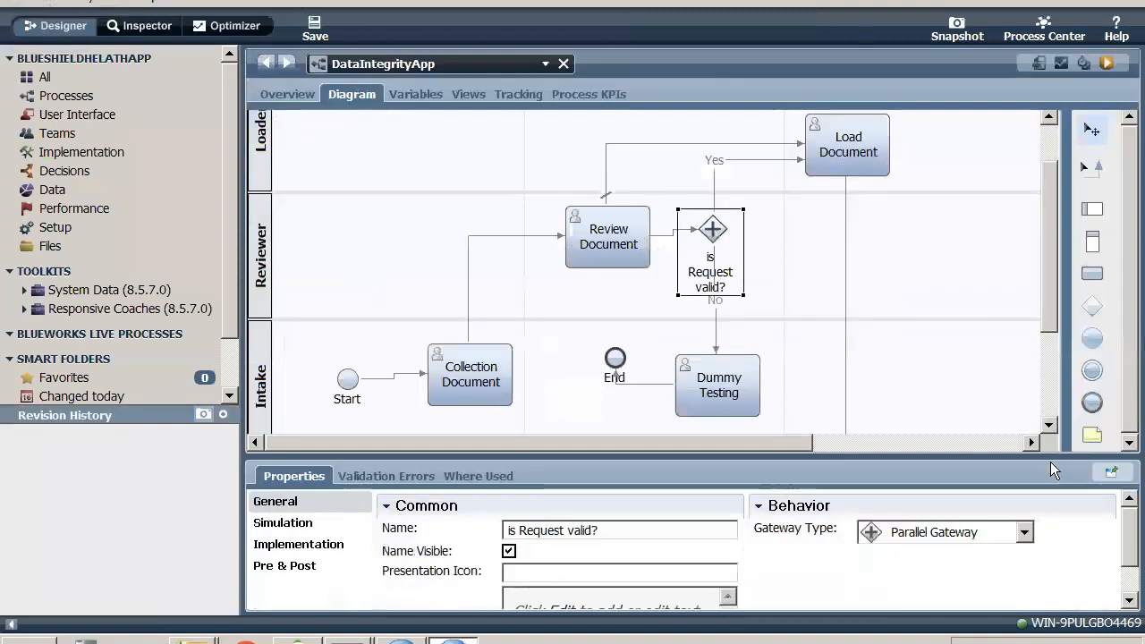
click(1025, 535)
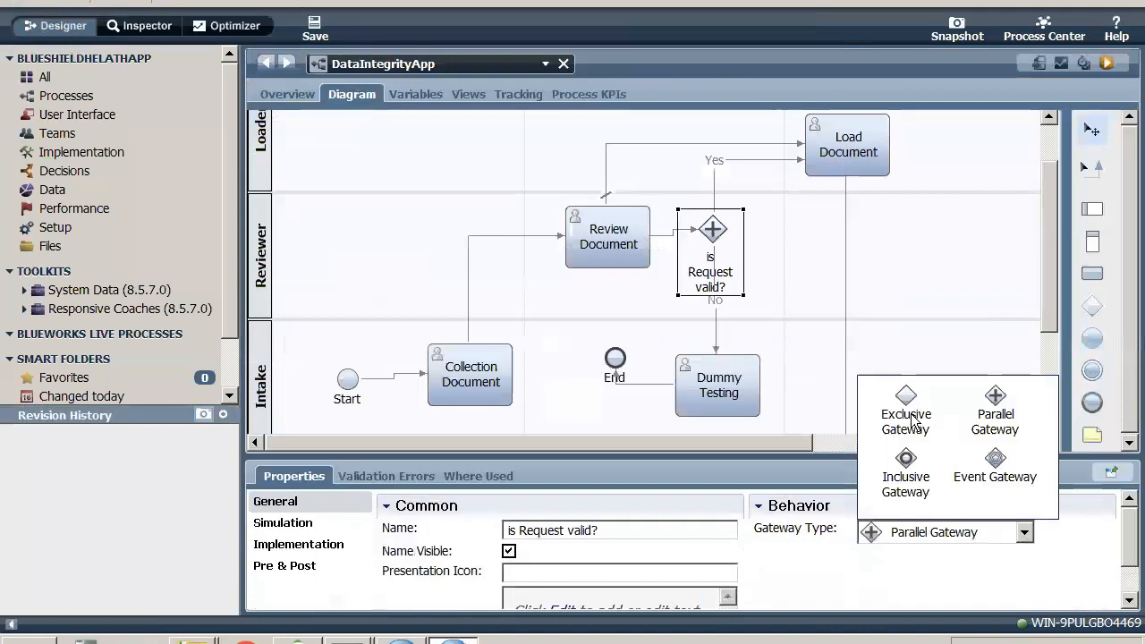